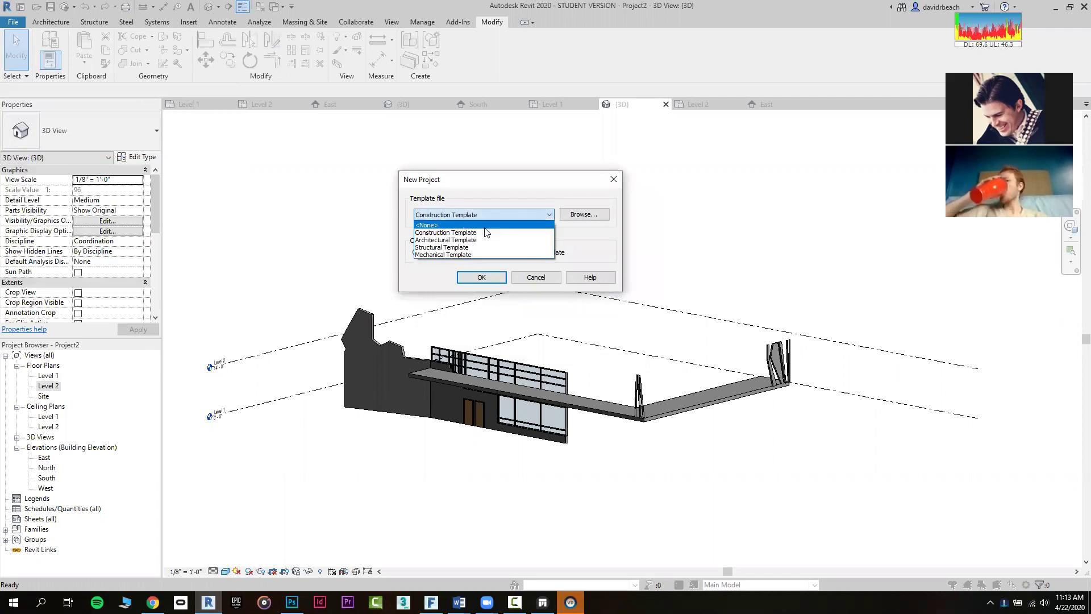
# Create the new project and draw two connected Generic - 8" walls on Level 1, about 64' and 24' long, forming an L
pyautogui.click(488, 278)
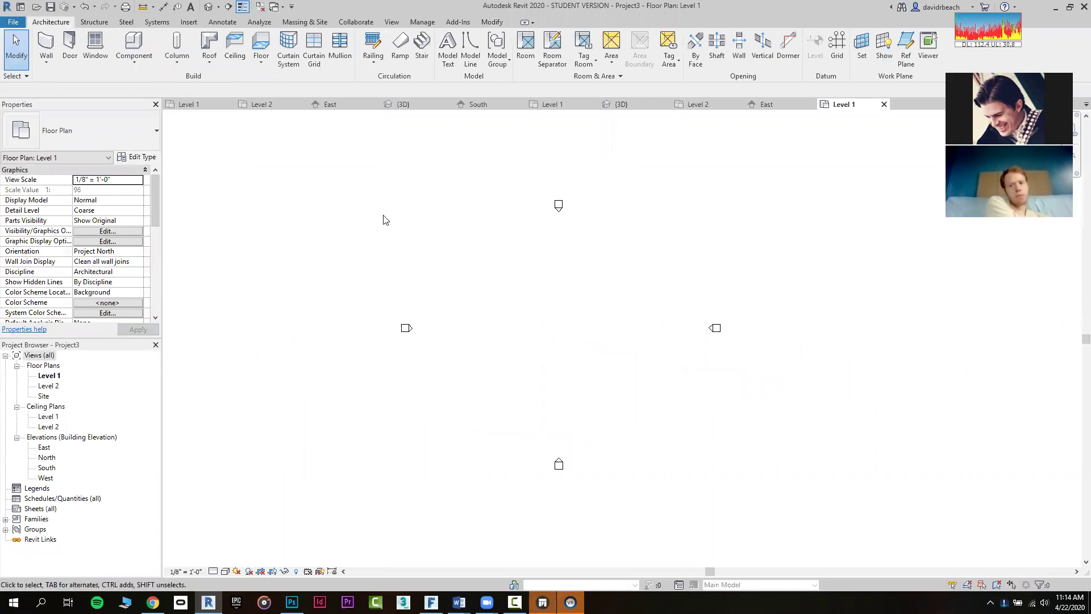
pyautogui.click(44, 40)
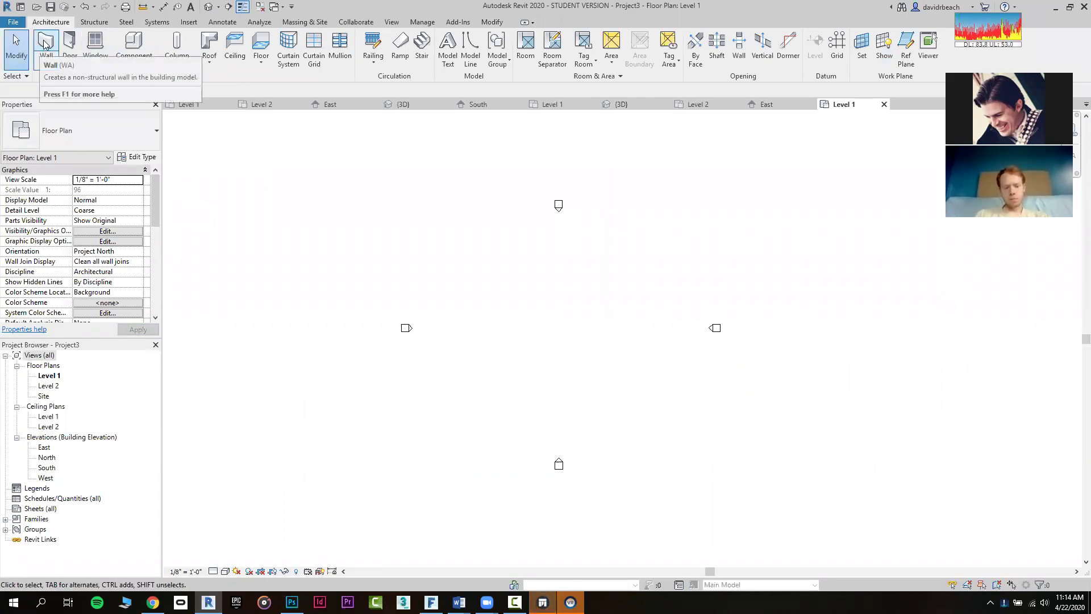
pyautogui.scroll(2, 519, 273)
pyautogui.click(489, 266)
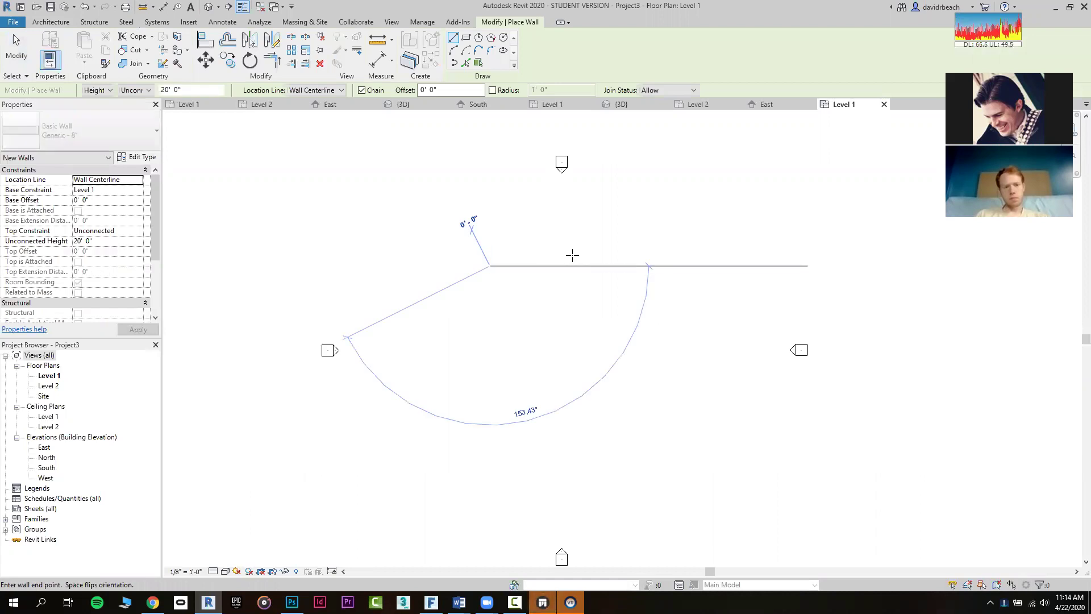
pyautogui.click(671, 266)
pyautogui.click(670, 333)
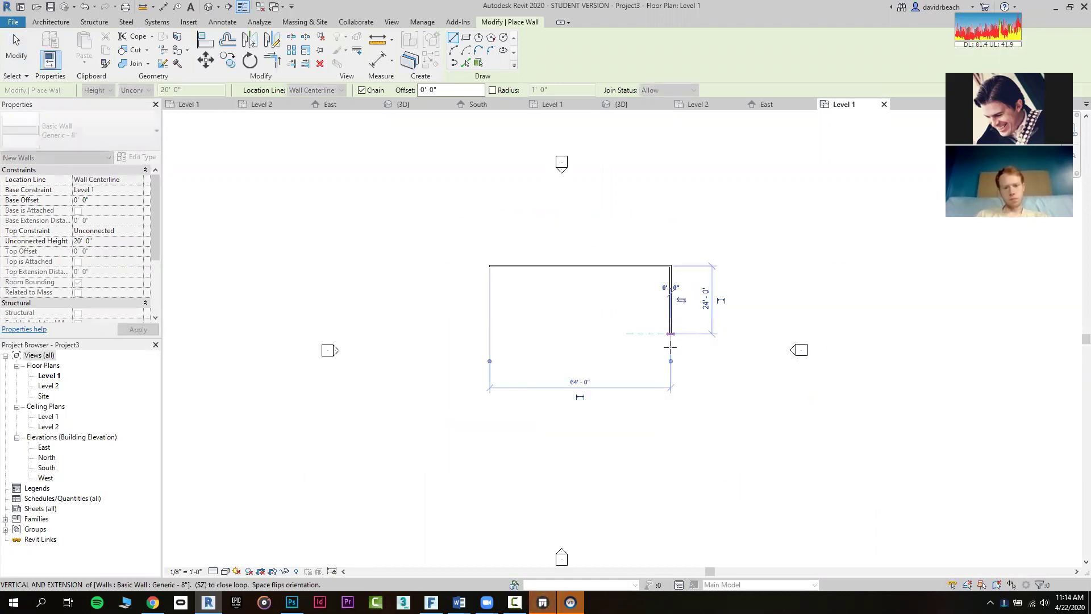
pyautogui.press('Escape')
pyautogui.press('Escape')
pyautogui.scroll(1, 591, 322)
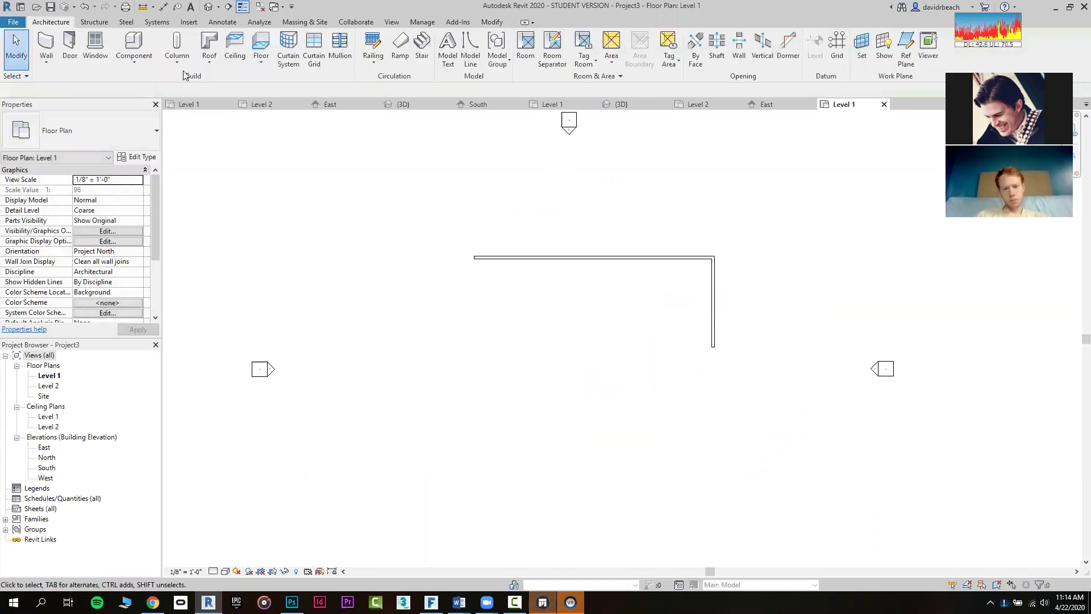
# Draw a Curtain Wall 1 wall about 43'-8" long from near the free end of the short wall, parallel to the long wall
pyautogui.click(46, 42)
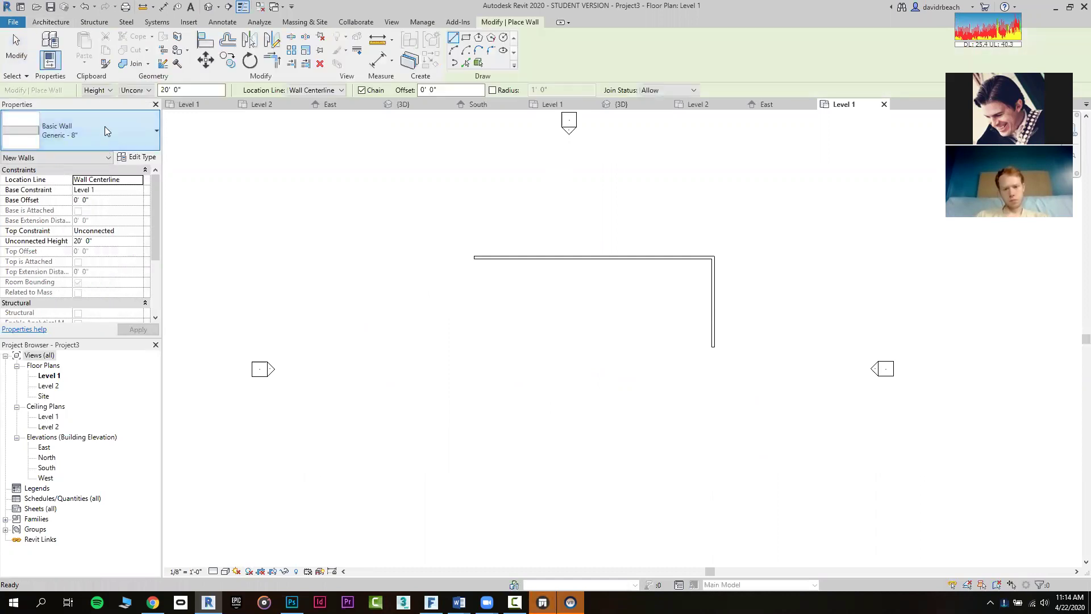
pyautogui.click(104, 127)
pyautogui.moveTo(155, 254); pyautogui.dragTo(156, 364)
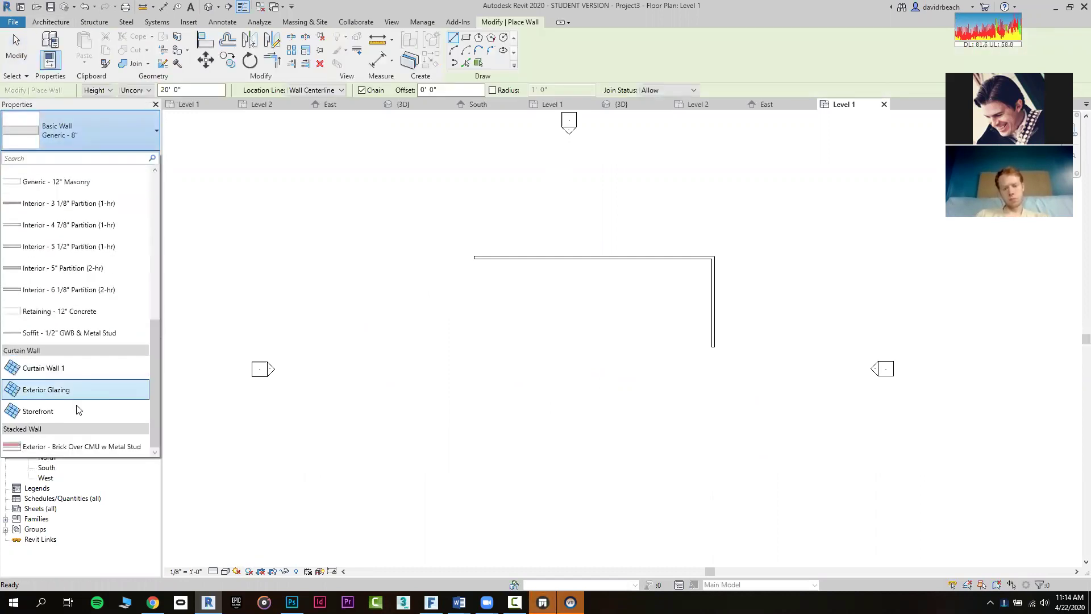
pyautogui.click(78, 371)
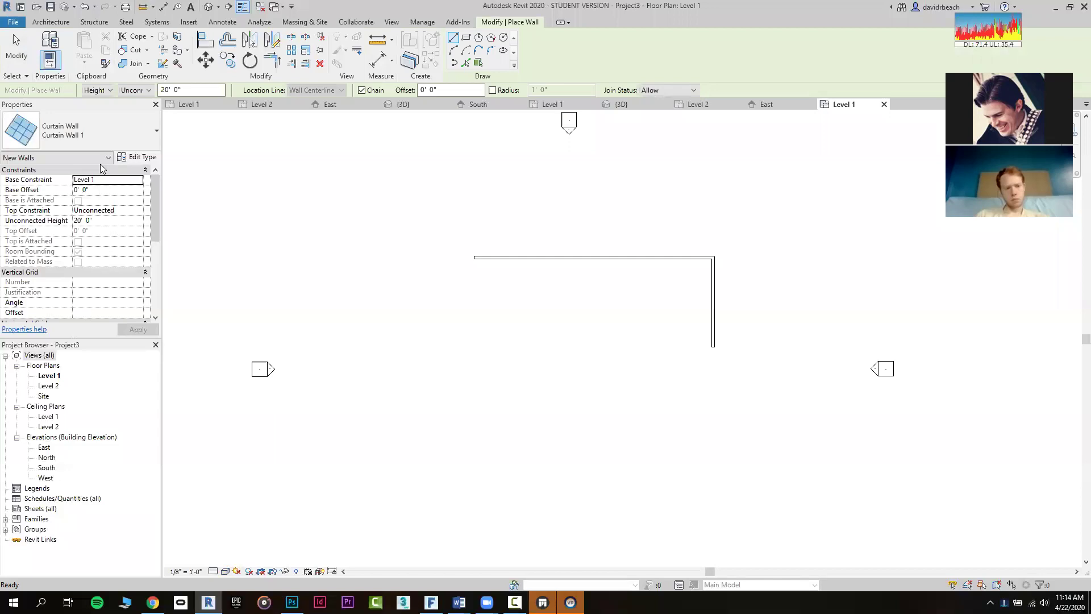
pyautogui.moveTo(574, 367); pyautogui.dragTo(658, 390, button='middle')
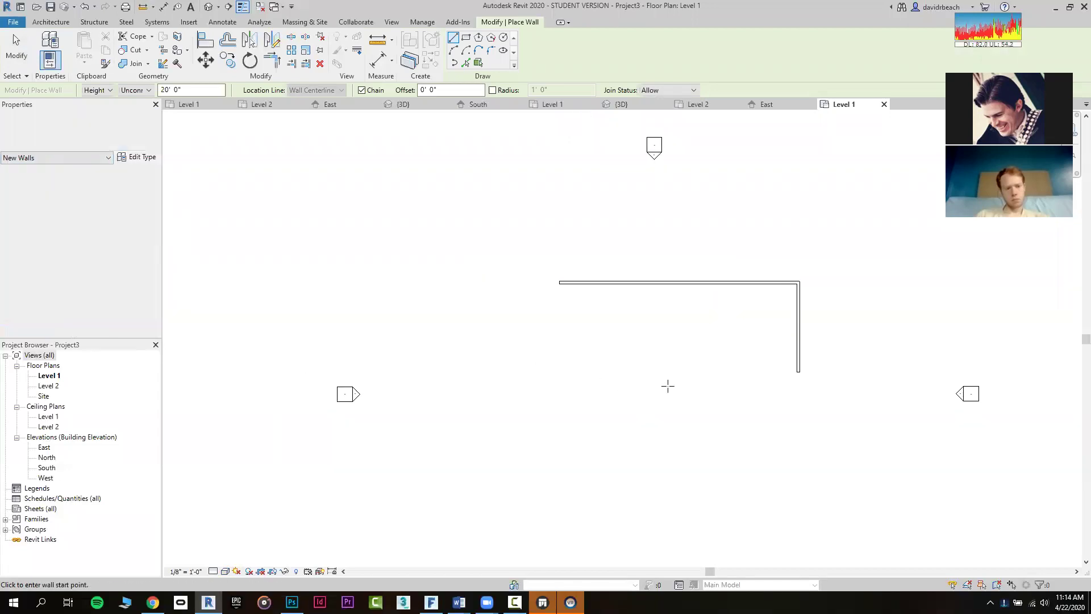
pyautogui.scroll(3, 762, 359)
pyautogui.click(832, 370)
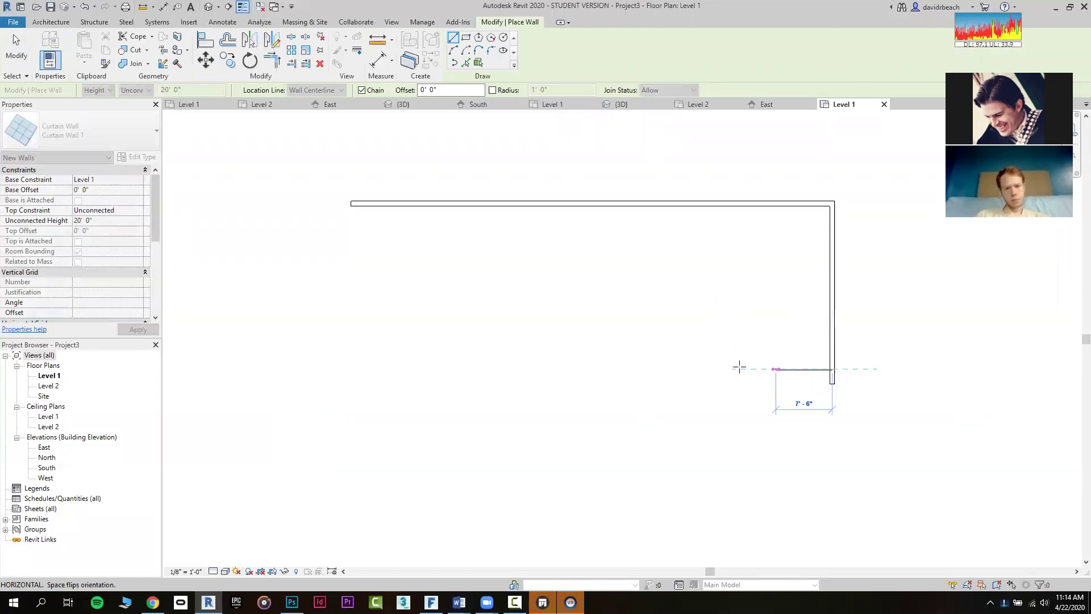
pyautogui.click(501, 369)
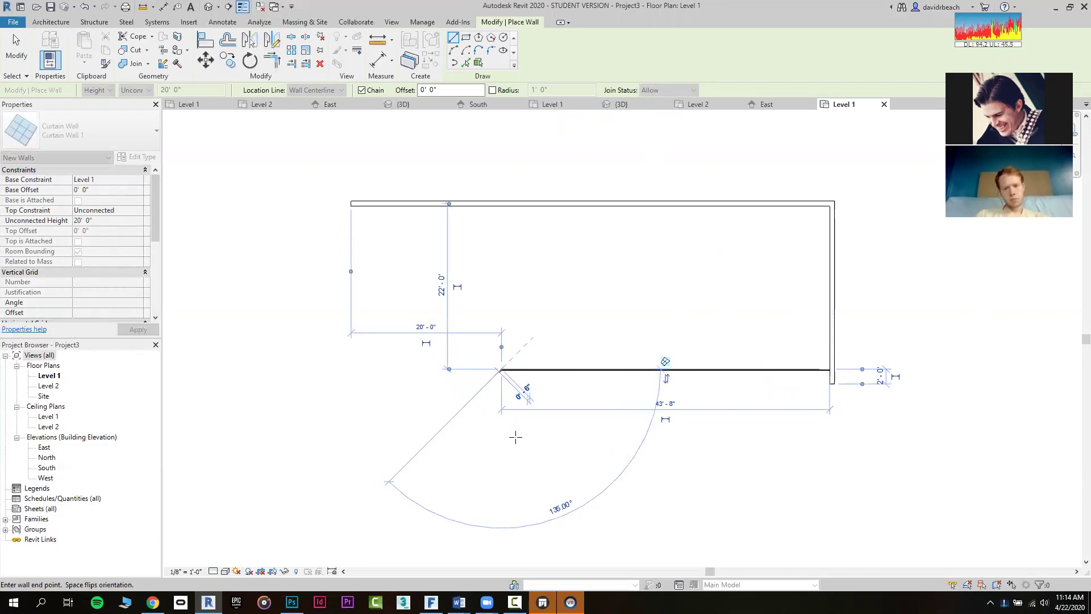
pyautogui.press('Escape')
pyautogui.scroll(-1, 512, 433)
pyautogui.press('Escape')
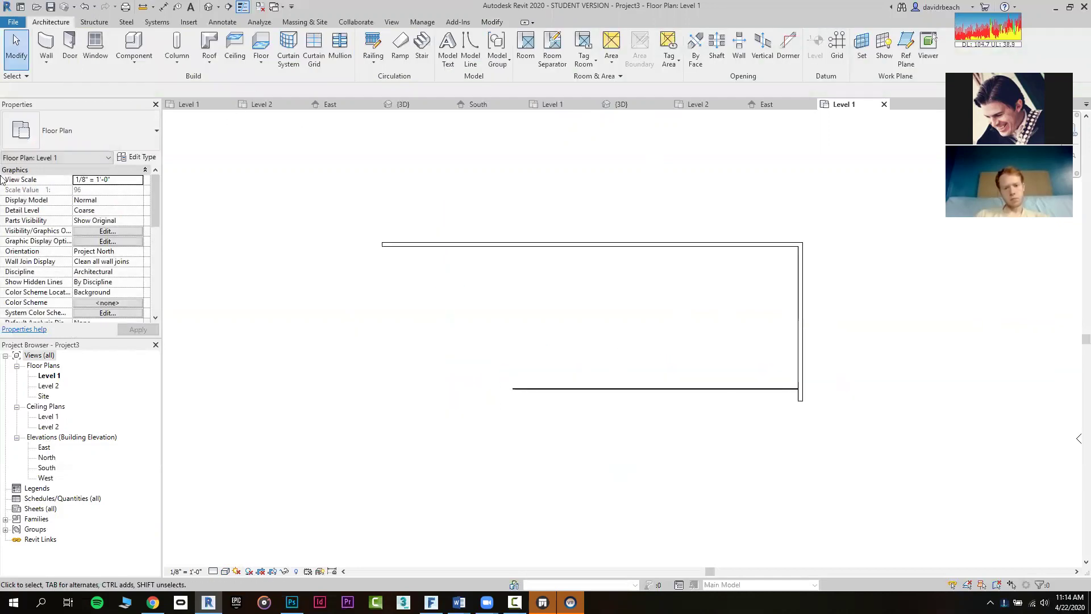
# Draw a Storefront curtain wall about 38'-6" long, parallel to and outside the existing curtain wall
pyautogui.click(46, 44)
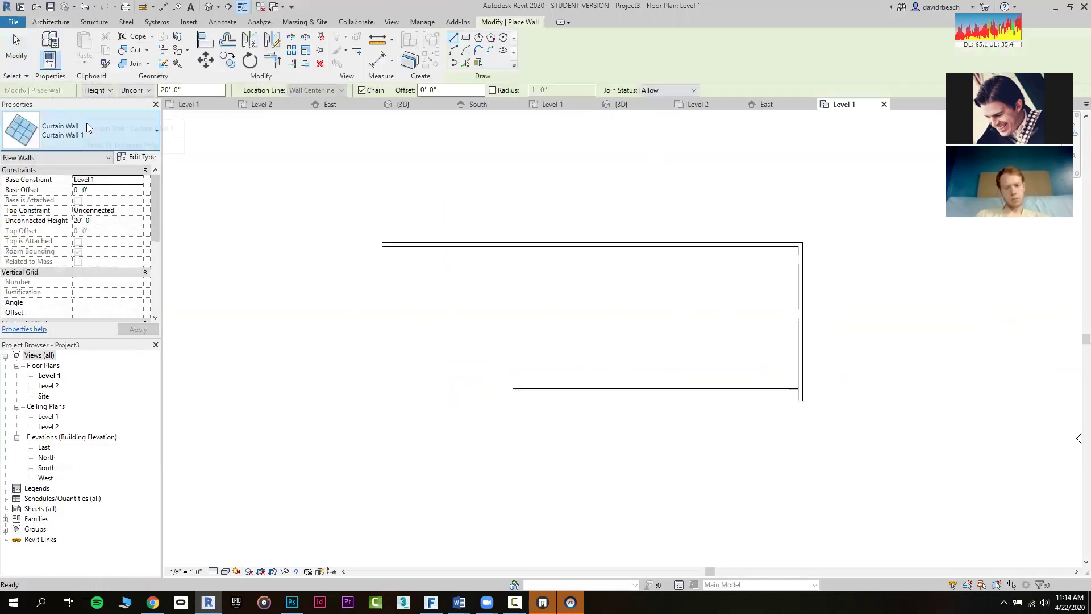
pyautogui.click(87, 123)
pyautogui.click(85, 388)
pyautogui.click(634, 443)
pyautogui.click(381, 442)
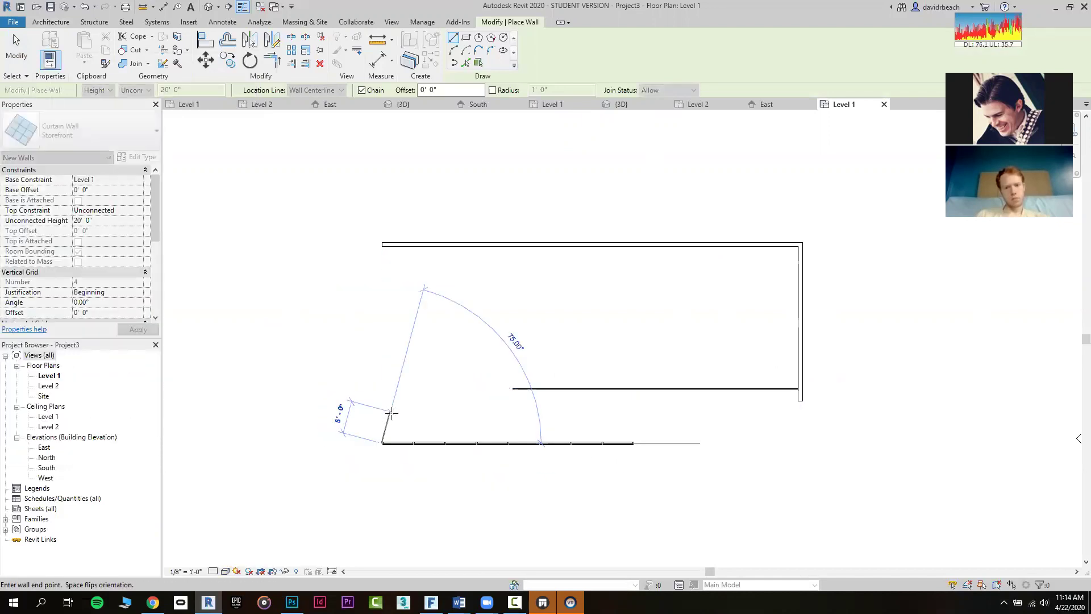
pyautogui.press('Escape')
pyautogui.press('Escape')
# Open the default 3D view and examine the Storefront curtain wall's grid and an individual edge mullion
pyautogui.click(209, 7)
pyautogui.scroll(5, 517, 361)
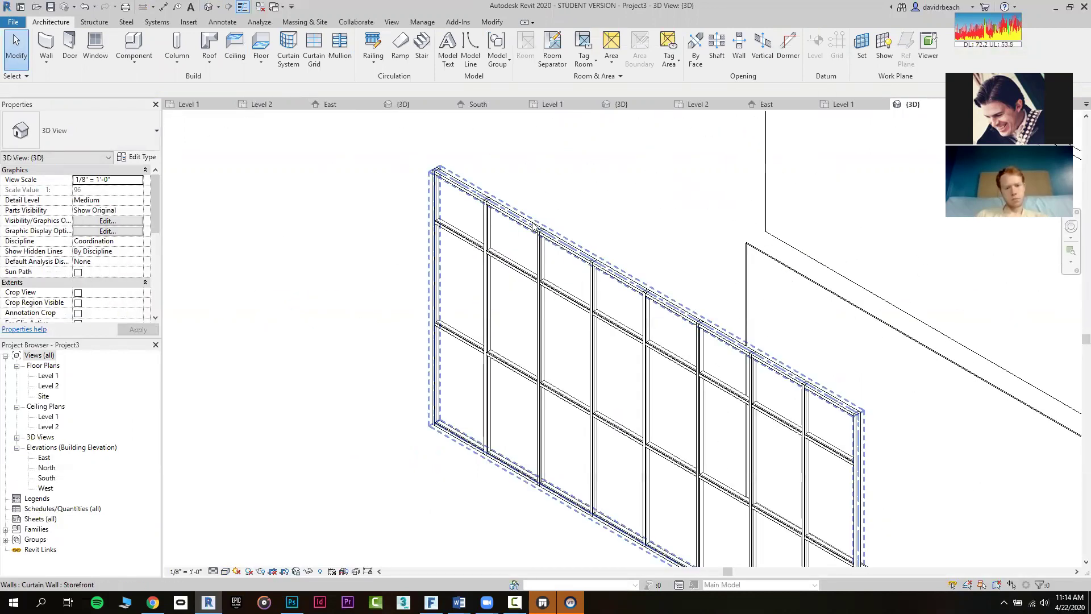
pyautogui.scroll(1, 534, 225)
pyautogui.scroll(1, 522, 231)
pyautogui.click(529, 219)
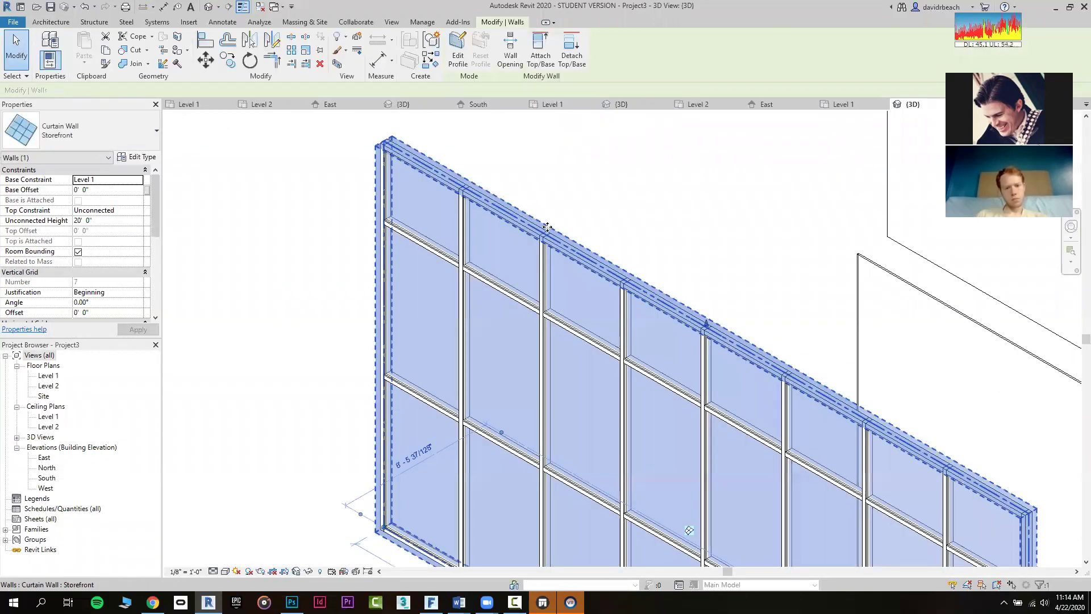
pyautogui.scroll(-2, 360, 467)
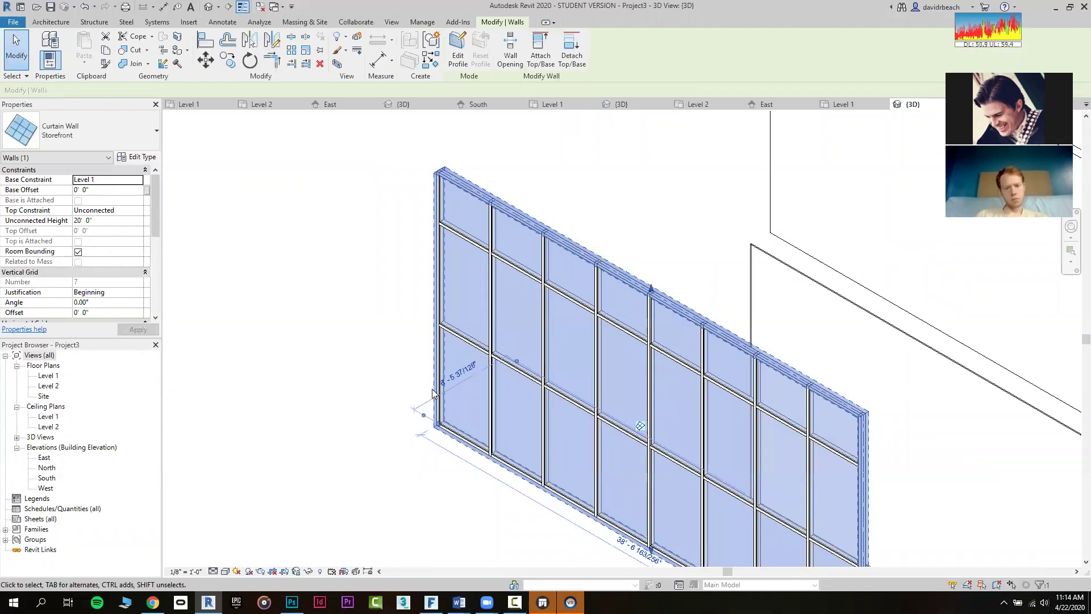
pyautogui.press('Escape')
pyautogui.click(436, 392)
pyautogui.scroll(2, 484, 358)
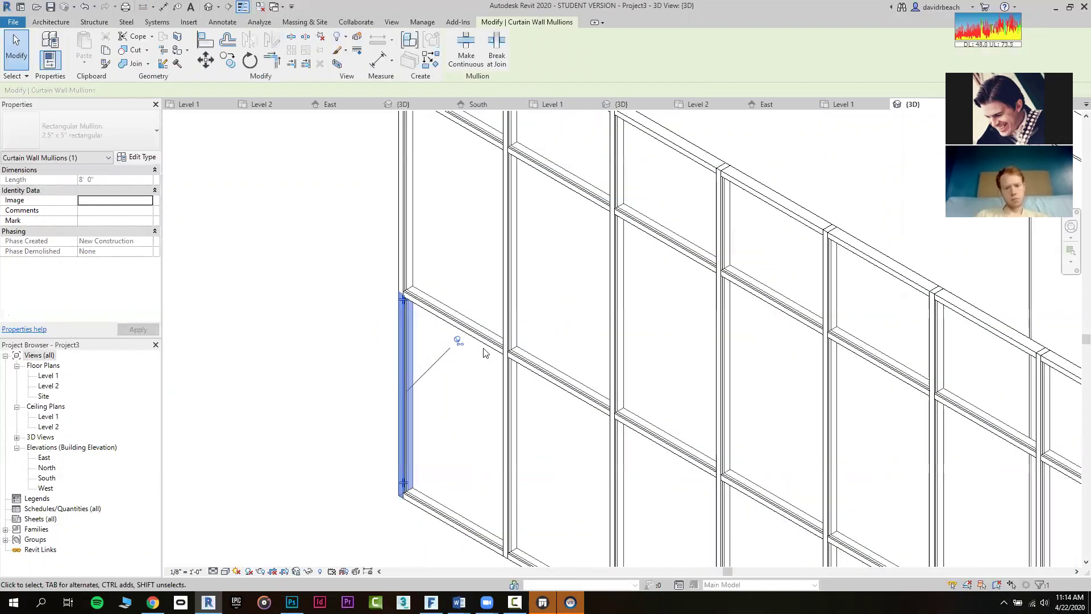
pyautogui.click(302, 358)
pyautogui.scroll(-4, 317, 360)
# Delete the Storefront curtain wall from the model
pyautogui.click(370, 276)
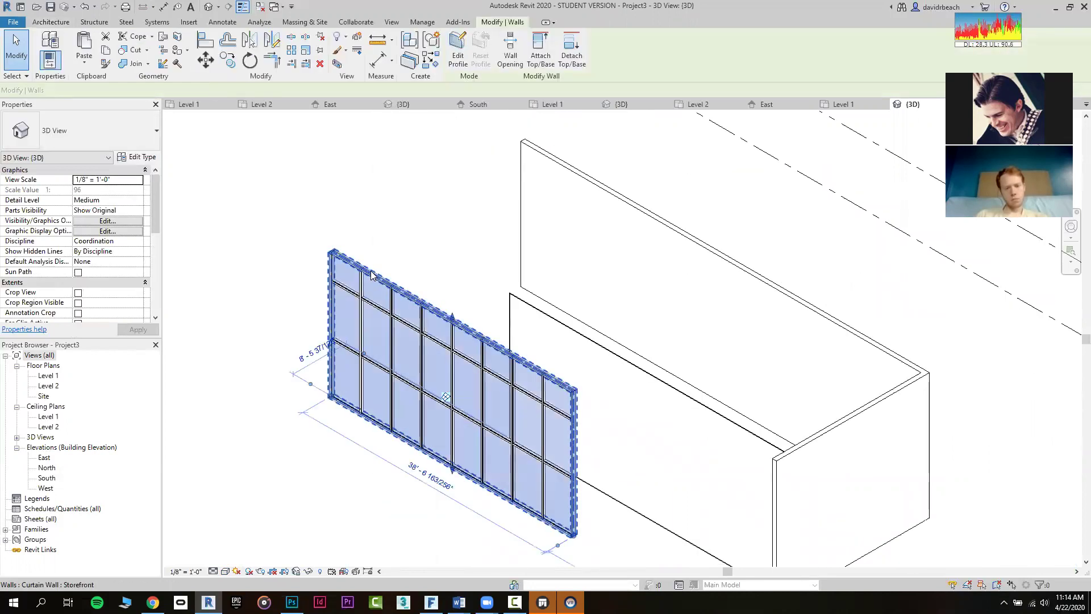
pyautogui.press('Delete')
pyautogui.scroll(-1, 371, 276)
# Set the 3D view's visual style to Shaded and view the glass curtain wall from the front
pyautogui.keyDown('shift'); pyautogui.moveTo(334, 278); pyautogui.dragTo(400, 461, button='middle'); pyautogui.keyUp('shift')
pyautogui.click(225, 571)
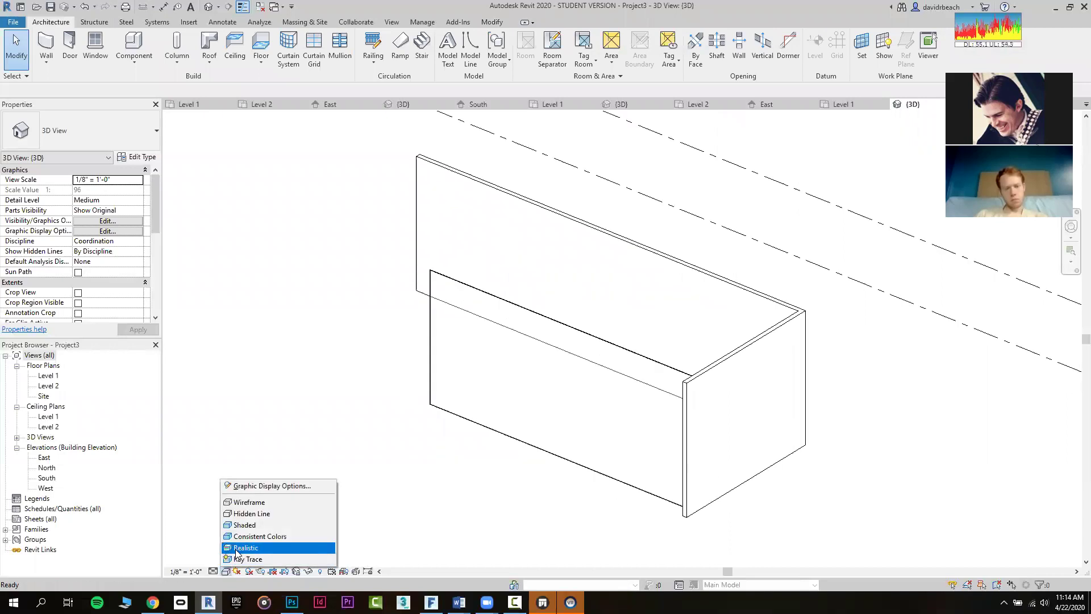
pyautogui.click(250, 524)
pyautogui.keyDown('shift'); pyautogui.moveTo(283, 457); pyautogui.dragTo(631, 461, button='middle'); pyautogui.keyUp('shift')
pyautogui.scroll(1, 569, 459)
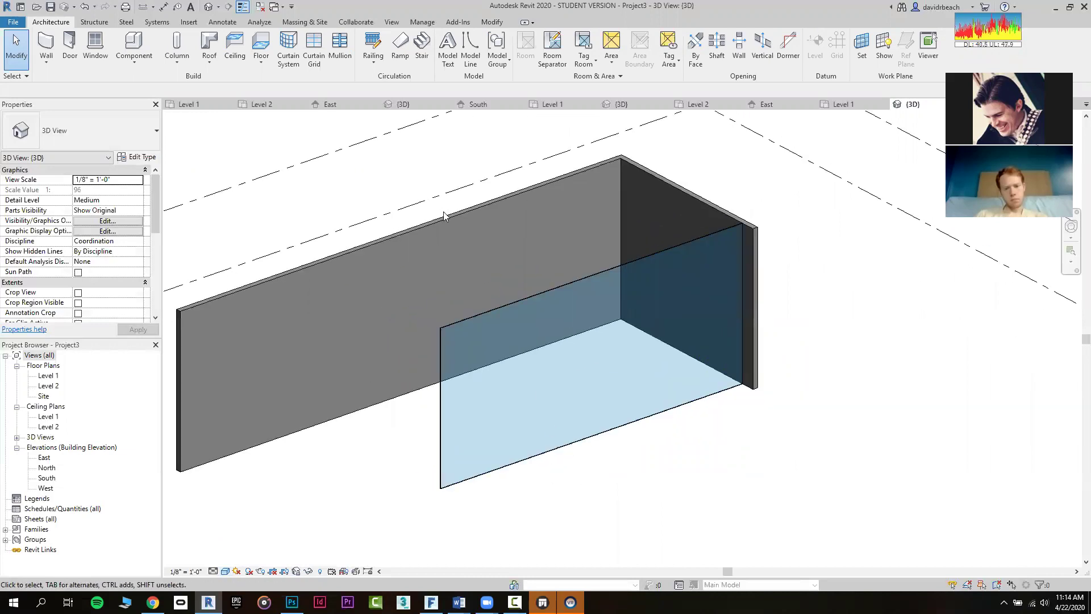
# Add four unevenly spaced vertical curtain grid lines across all segments of the glass curtain wall
pyautogui.click(314, 52)
pyautogui.click(517, 467)
pyautogui.click(581, 444)
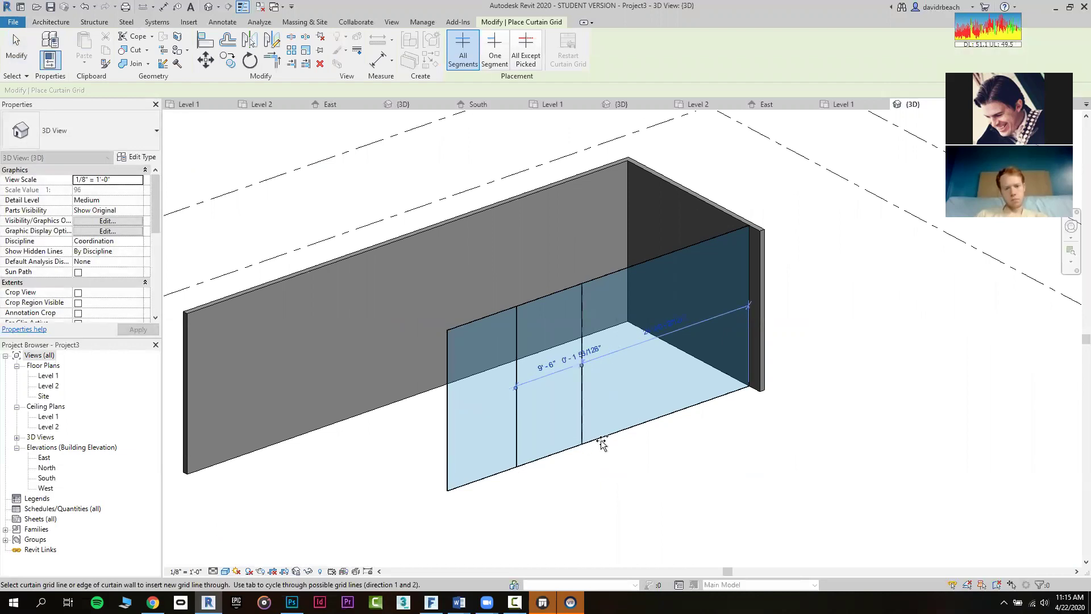
pyautogui.click(614, 433)
pyautogui.click(703, 401)
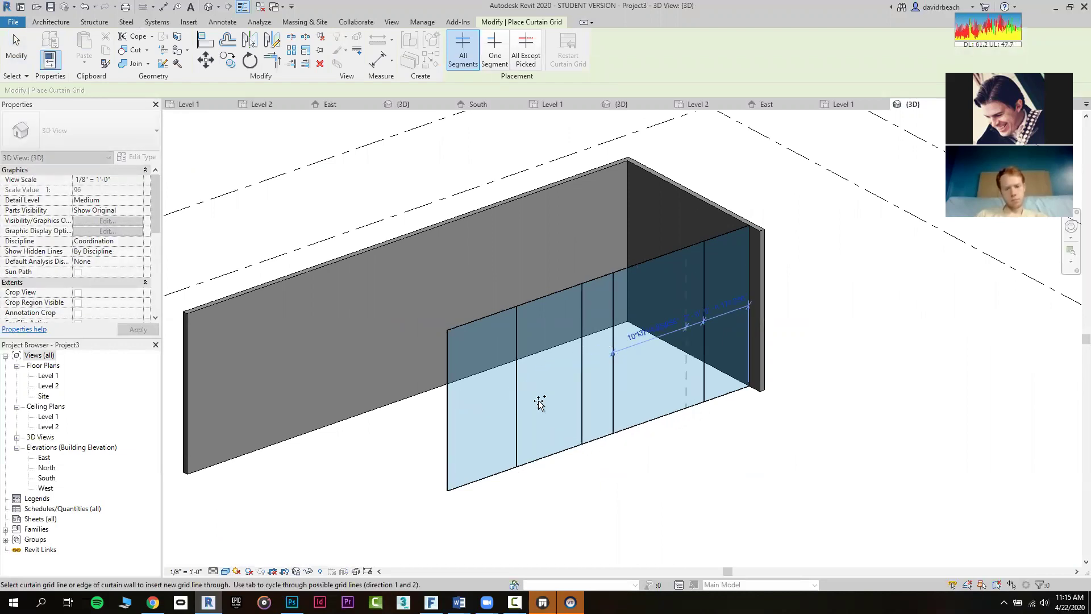
# Add three horizontal curtain grid lines to the glass curtain wall, the lowest about 1'-6" above its base
pyautogui.click(446, 370)
pyautogui.click(444, 417)
pyautogui.click(444, 476)
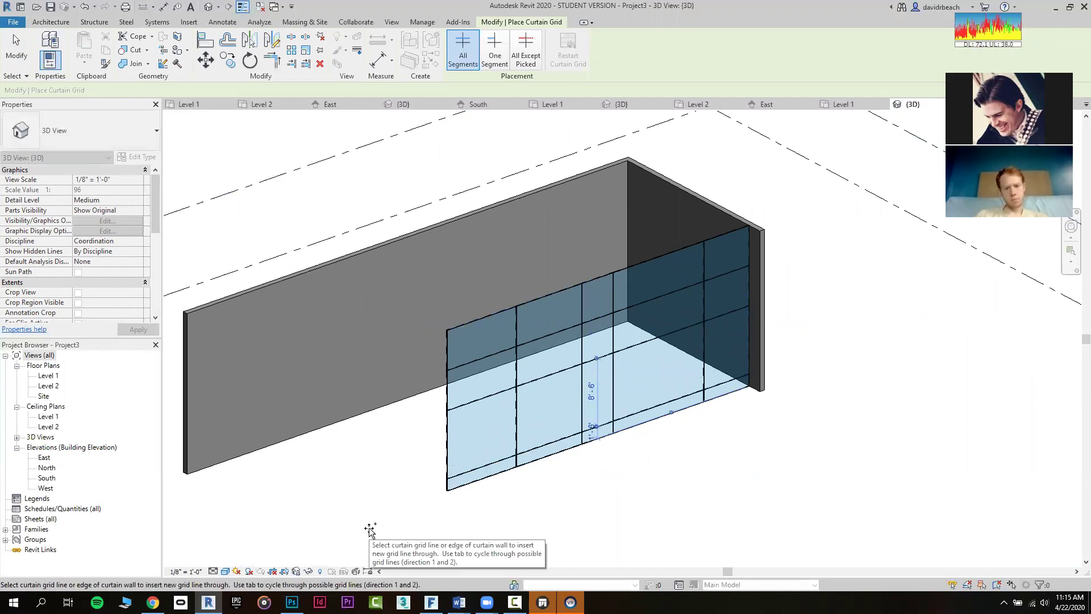
pyautogui.press('Escape')
pyautogui.press('Escape')
# Place 2.5" x 5" rectangular mullions on all grid lines of the curtain wall
pyautogui.keyDown('shift'); pyautogui.moveTo(363, 526); pyautogui.dragTo(596, 463, button='middle'); pyautogui.keyUp('shift')
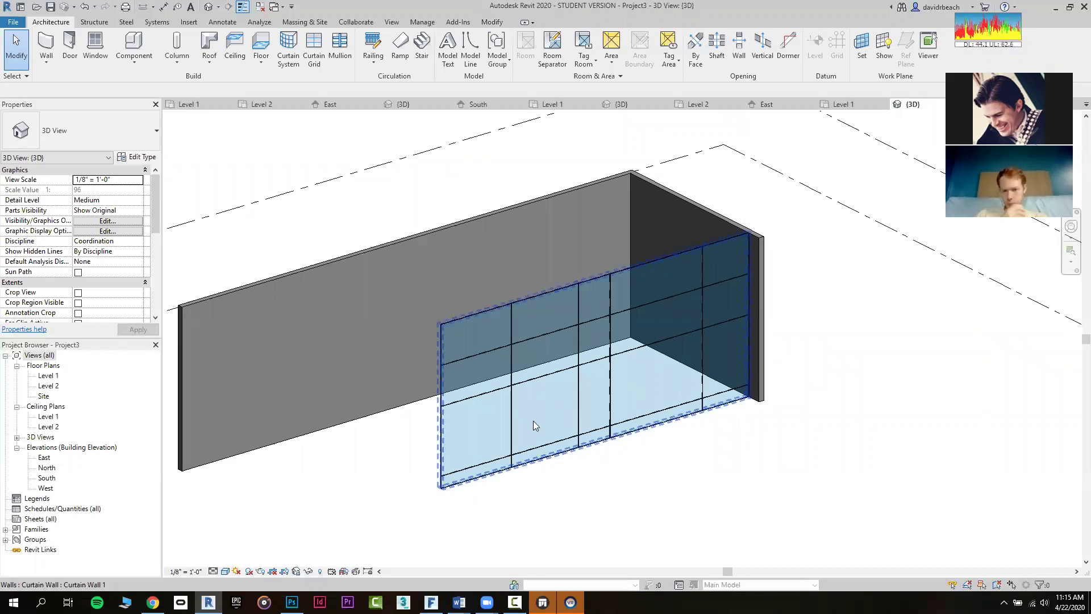
pyautogui.moveTo(361, 260); pyautogui.dragTo(329, 261, button='middle')
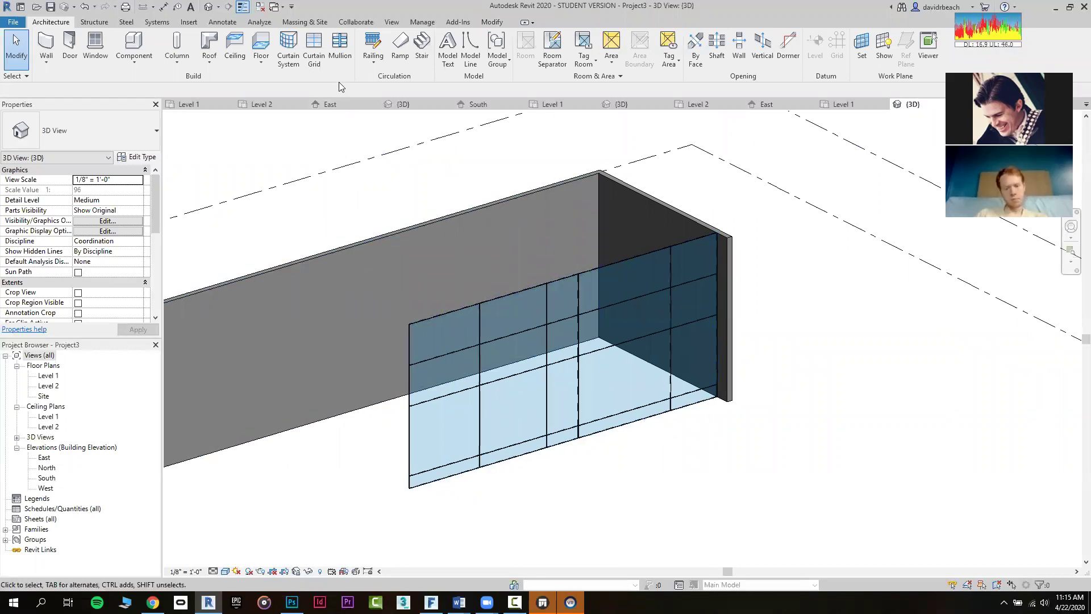
pyautogui.click(334, 50)
pyautogui.click(509, 52)
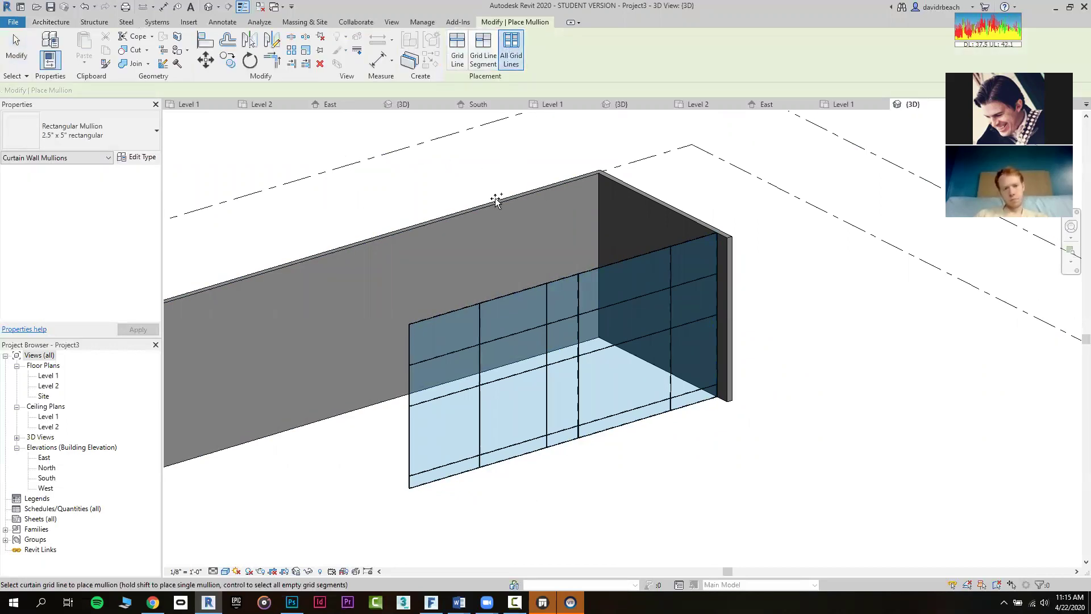
pyautogui.click(501, 294)
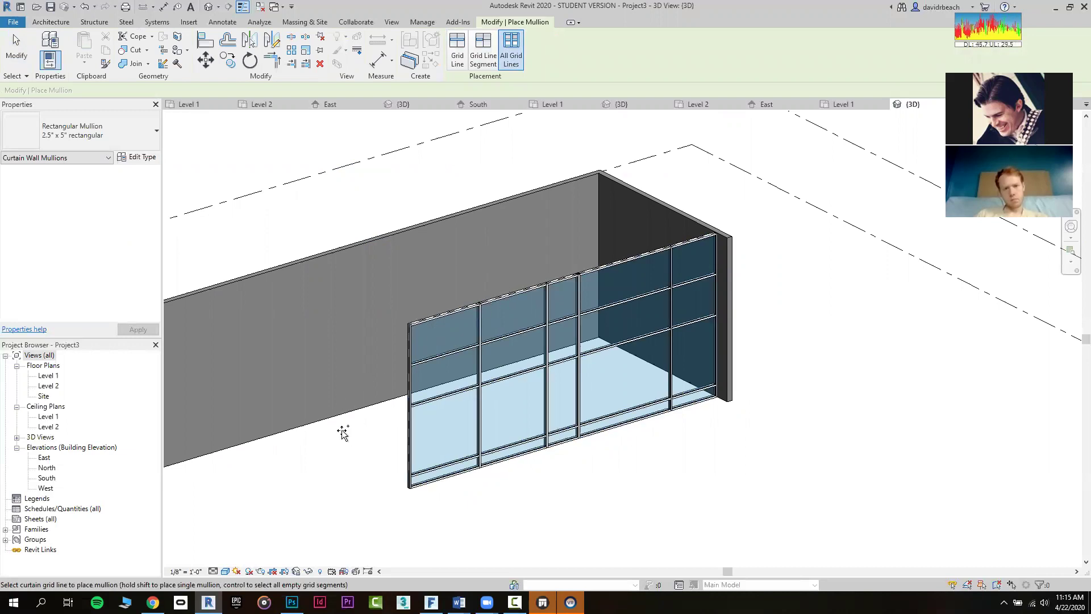
pyautogui.press('Escape')
# Examine the finished curtain wall in 3D, check the open Twinmotion project, and return to the Revit model
pyautogui.scroll(-2, 380, 451)
pyautogui.scroll(1, 412, 438)
pyautogui.keyDown('shift'); pyautogui.moveTo(418, 451); pyautogui.dragTo(438, 427, button='middle'); pyautogui.keyUp('shift')
pyautogui.moveTo(438, 427); pyautogui.dragTo(465, 449, button='middle')
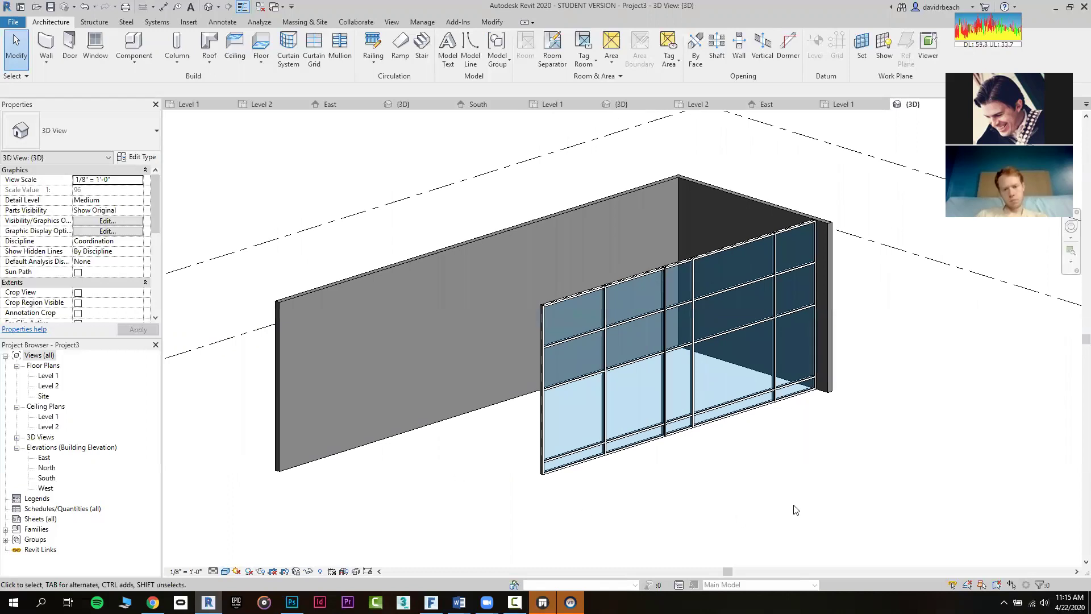
pyautogui.keyDown('shift'); pyautogui.moveTo(855, 370); pyautogui.dragTo(859, 378, button='middle'); pyautogui.keyUp('shift')
pyautogui.moveTo(642, 162); pyautogui.dragTo(646, 177, button='middle')
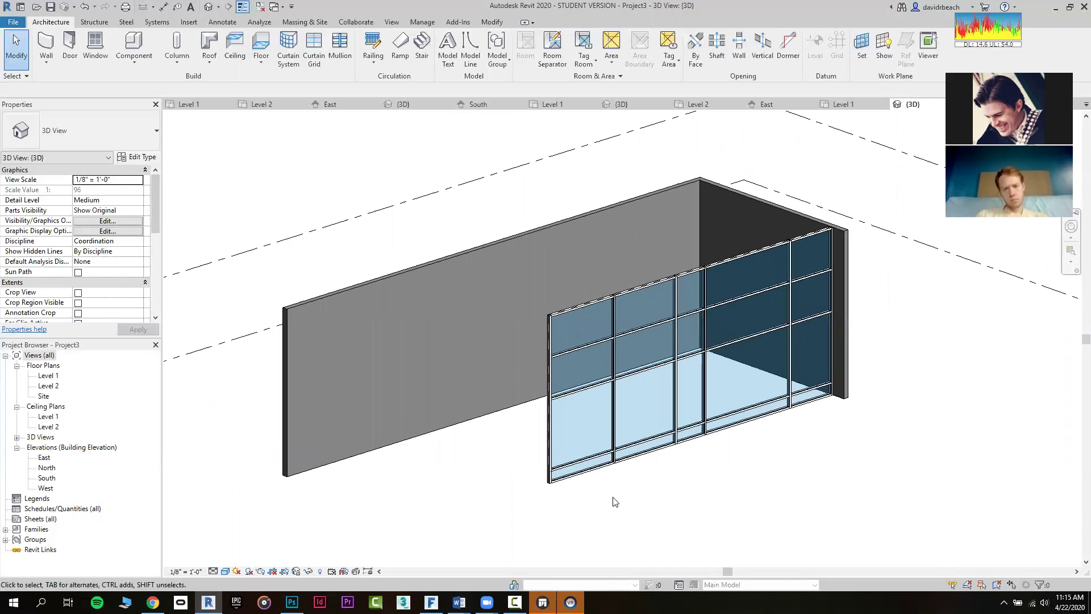
pyautogui.click(542, 602)
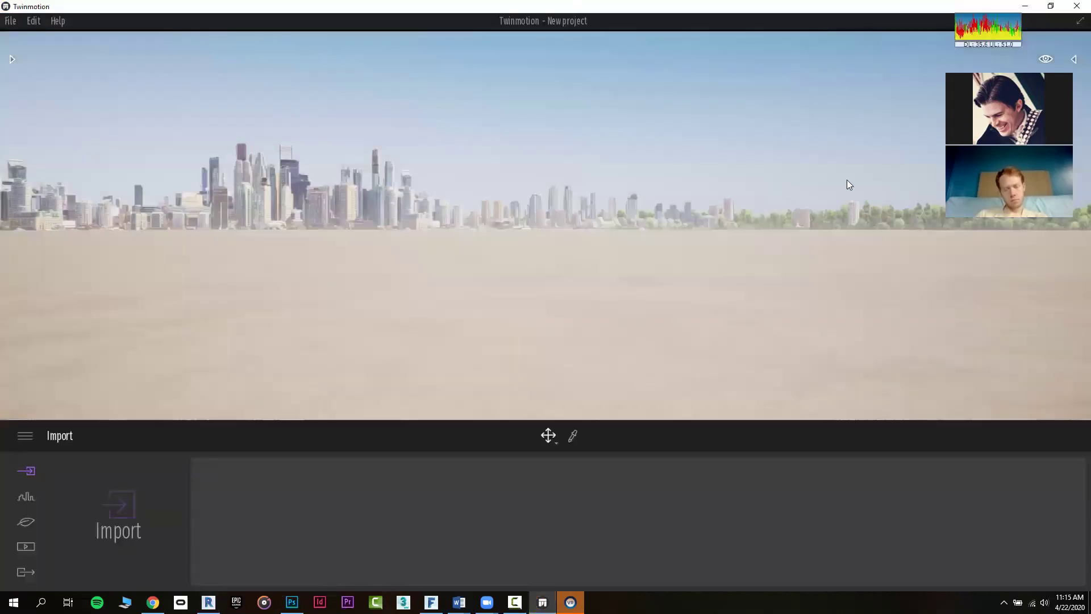
pyautogui.click(1023, 6)
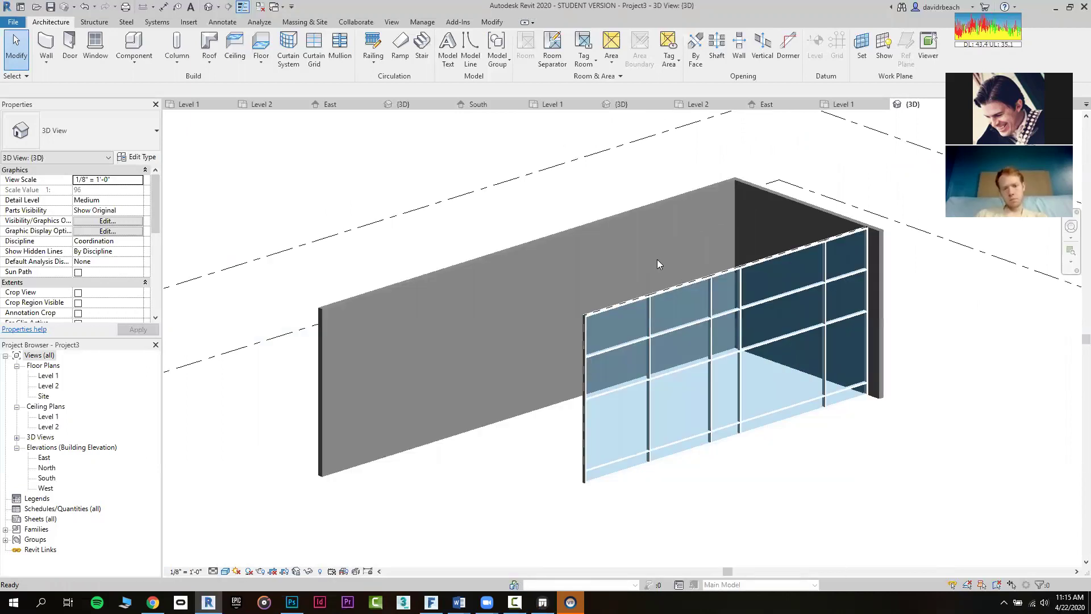
pyautogui.keyDown('shift'); pyautogui.moveTo(657, 261); pyautogui.dragTo(668, 253, button='middle'); pyautogui.keyUp('shift')
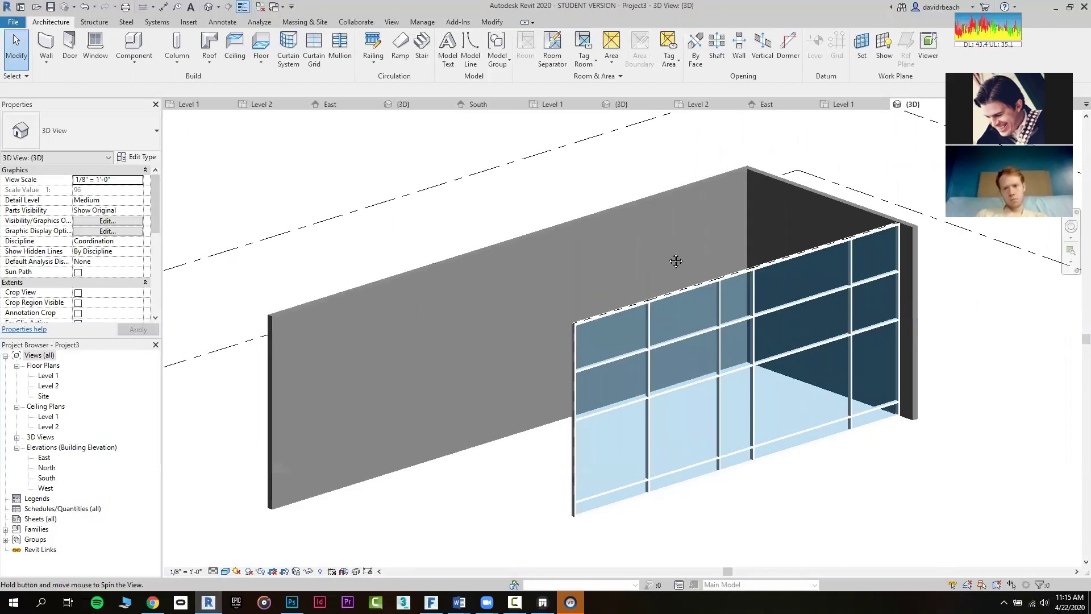
pyautogui.keyDown('shift'); pyautogui.moveTo(625, 412); pyautogui.dragTo(635, 481, button='middle'); pyautogui.keyUp('shift')
pyautogui.keyDown('shift'); pyautogui.moveTo(514, 556); pyautogui.dragTo(568, 526, button='middle'); pyautogui.keyUp('shift')
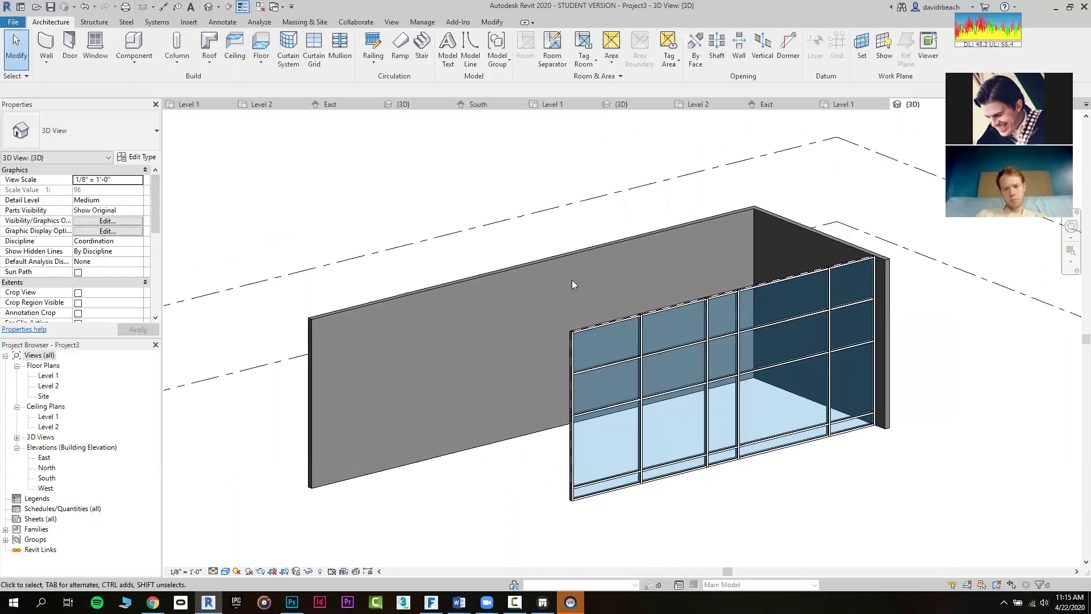
# Export the 3D view as an FBX file named Window Wall Materials in the 222-20 folder
pyautogui.click(13, 21)
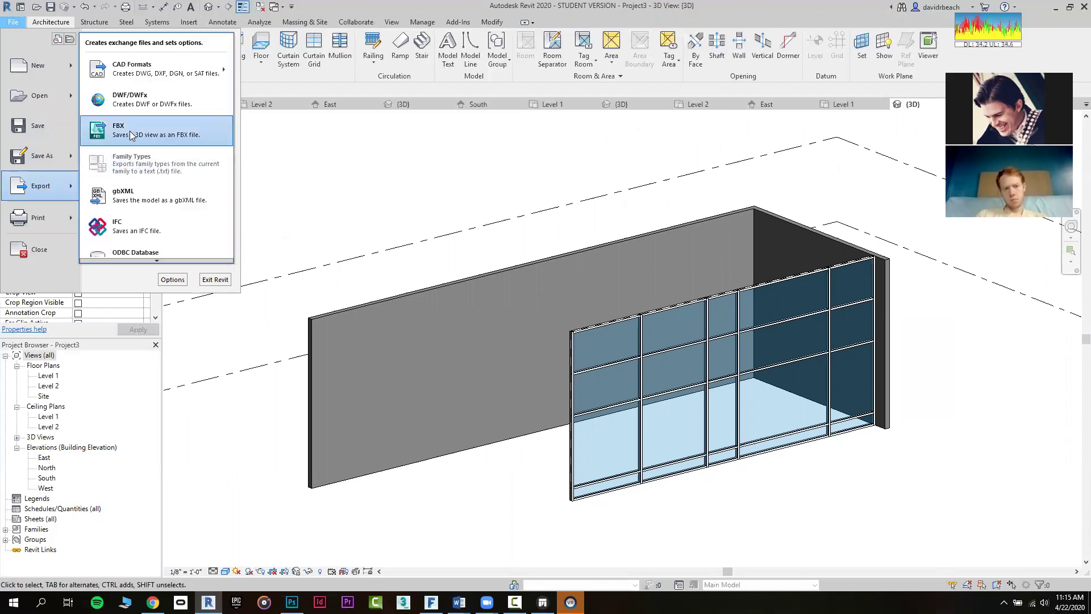
pyautogui.press('Escape')
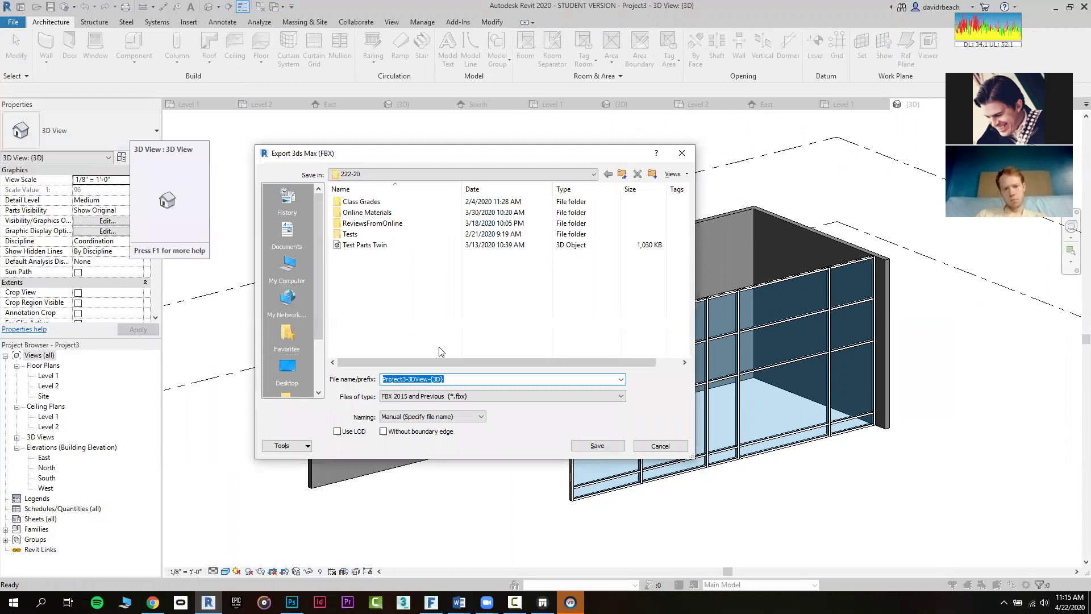
pyautogui.write('Window')
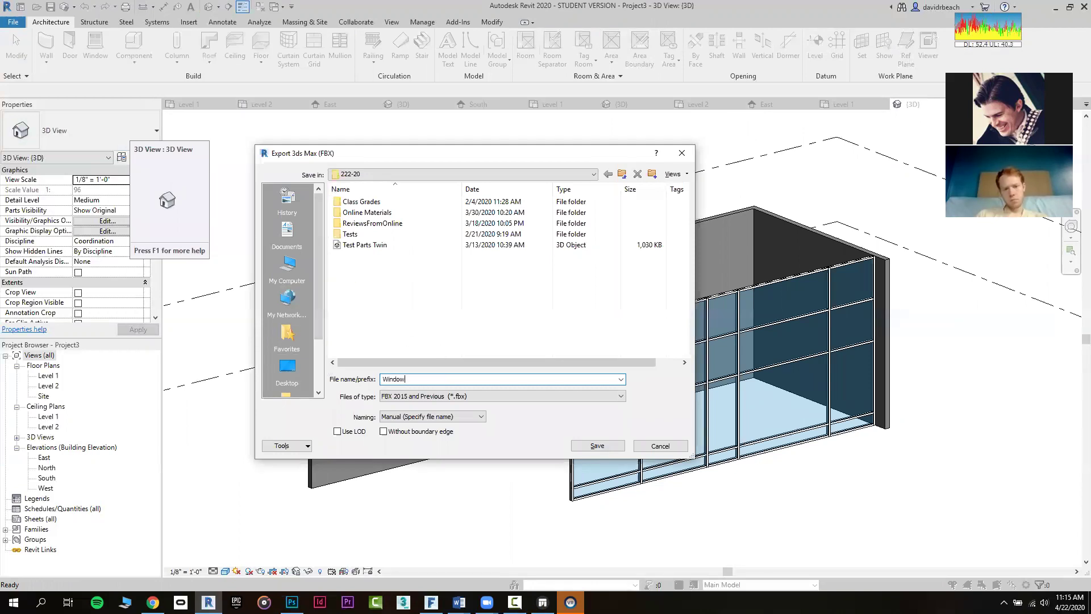
pyautogui.write(' Wall Mater')
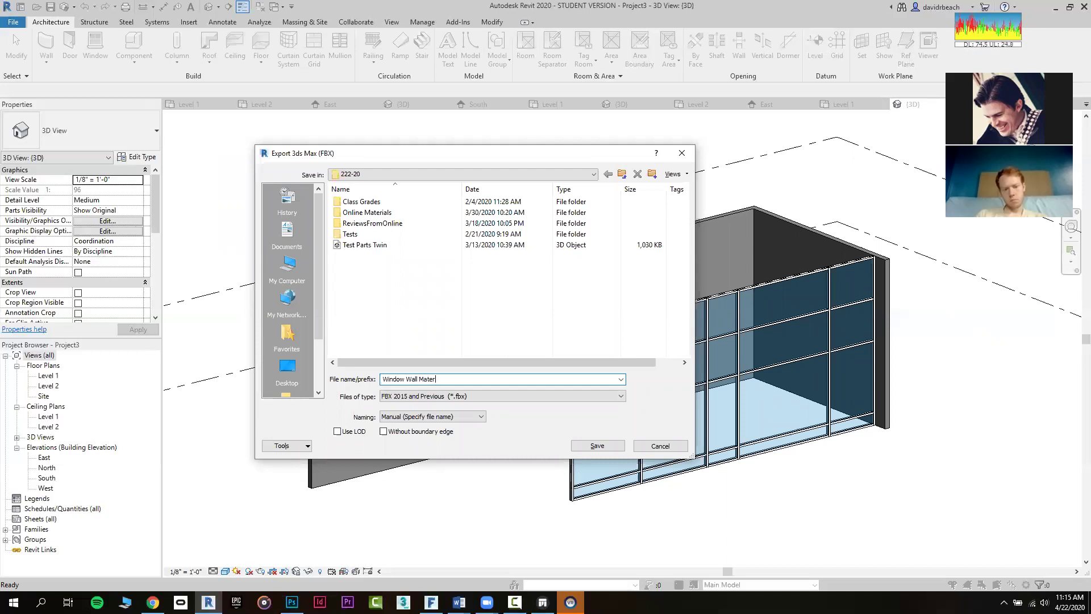
pyautogui.write('ioial')
pyautogui.press('Return')
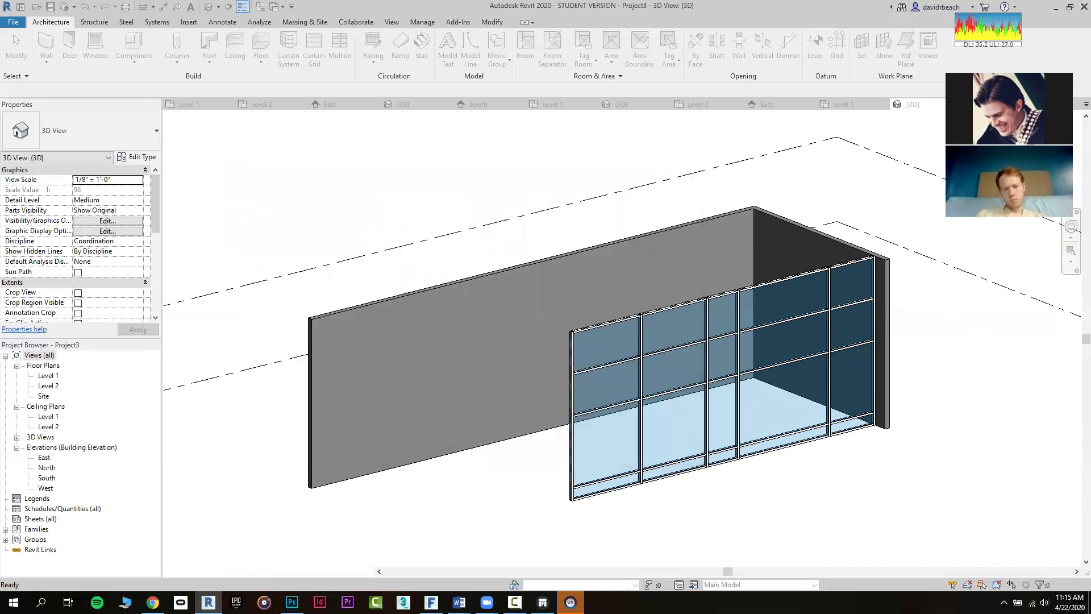
# Switch to Twinmotion and import the Window Wall Materials FBX file from the 222-20 folder in Drury Classes on the DATA (D:) drive
pyautogui.click(541, 602)
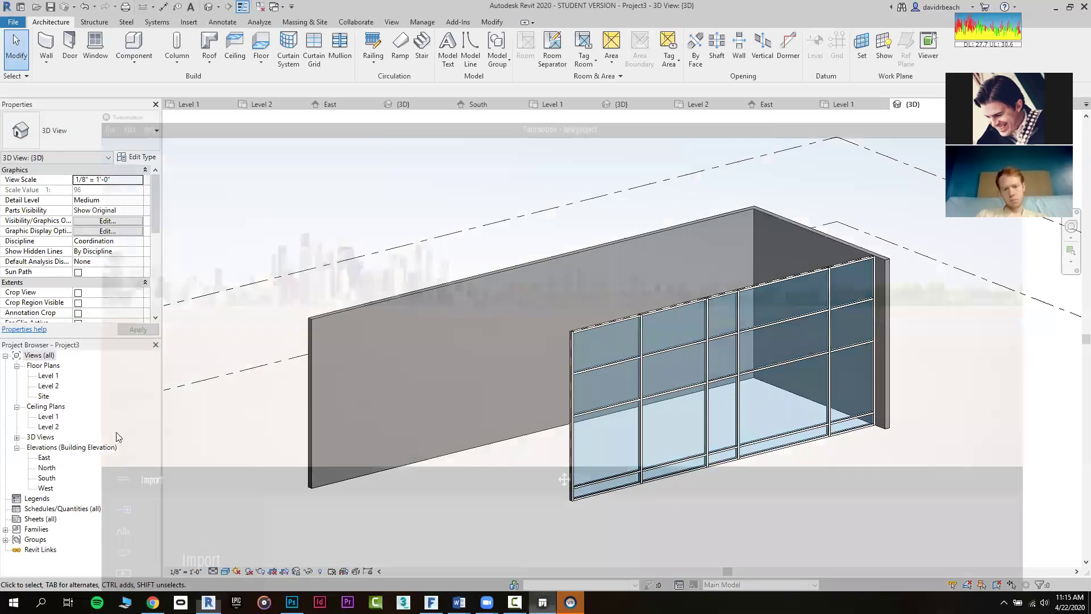
pyautogui.click(120, 504)
pyautogui.click(551, 269)
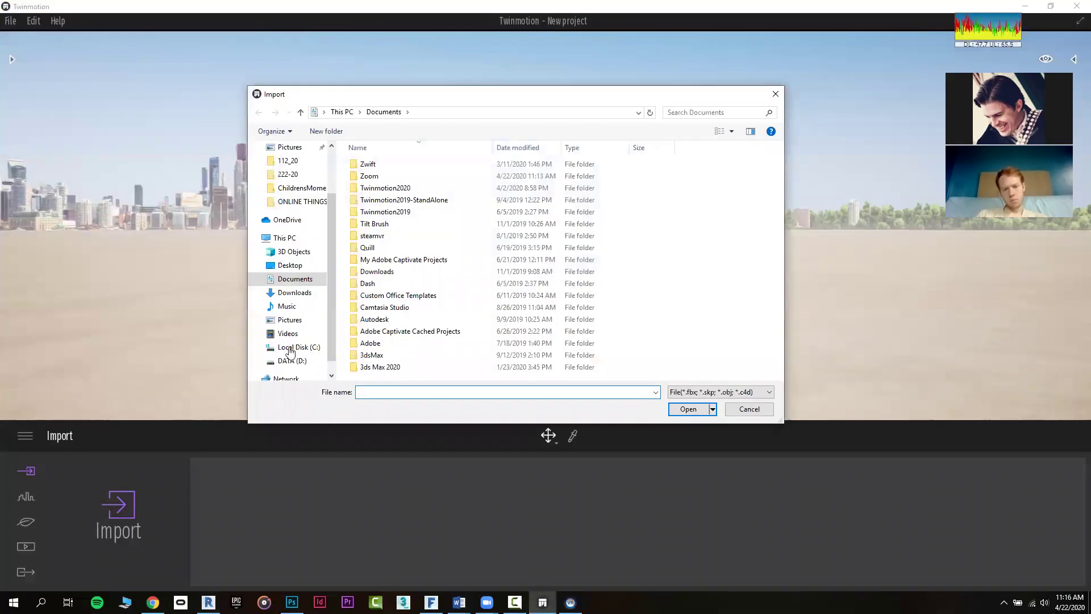
pyautogui.click(291, 360)
pyautogui.doubleClick(374, 166)
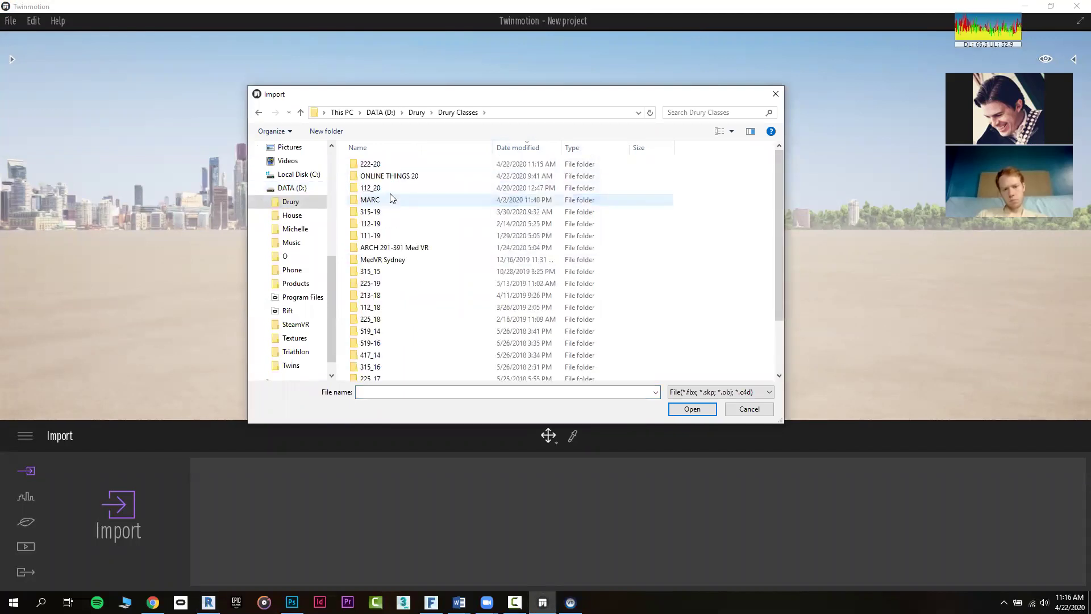
pyautogui.doubleClick(375, 164)
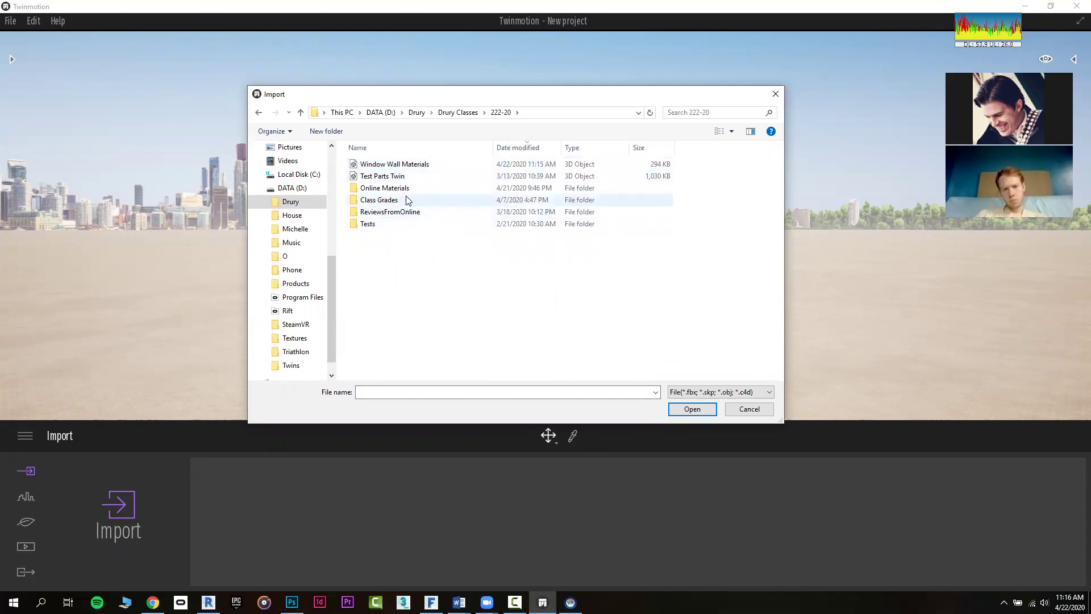
pyautogui.click(394, 164)
pyautogui.click(692, 409)
pyautogui.click(612, 368)
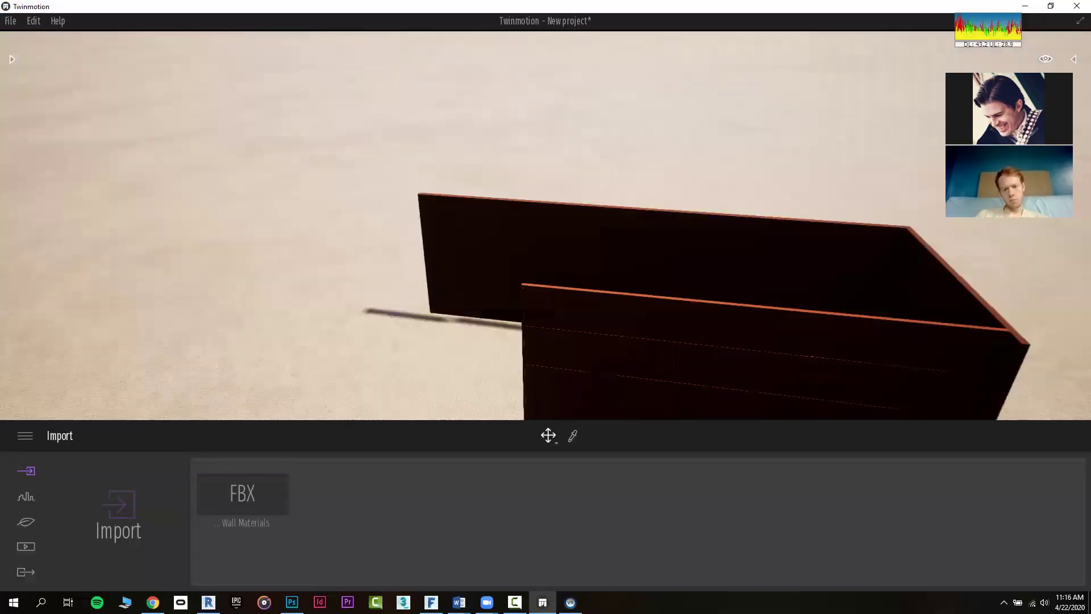
# Apply the Two sided glass material from the Glass library to the curtain wall's panels
pyautogui.keyDown('shift'); pyautogui.moveTo(682, 227); pyautogui.dragTo(602, 262, button='middle'); pyautogui.keyUp('shift')
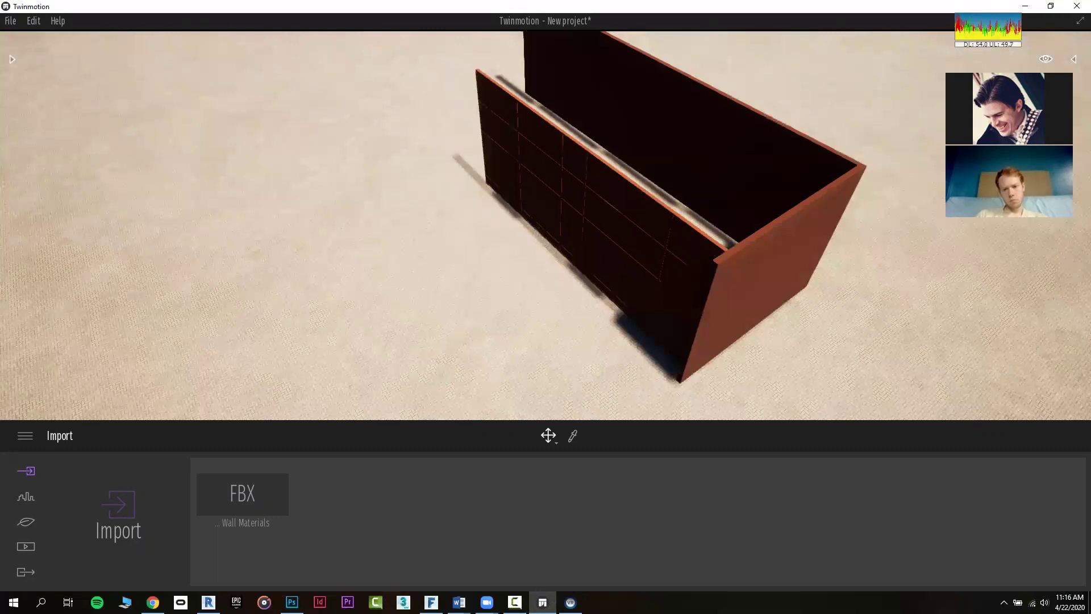
pyautogui.keyDown('shift'); pyautogui.moveTo(607, 276); pyautogui.dragTo(563, 236, button='middle'); pyautogui.keyUp('shift')
pyautogui.click(12, 59)
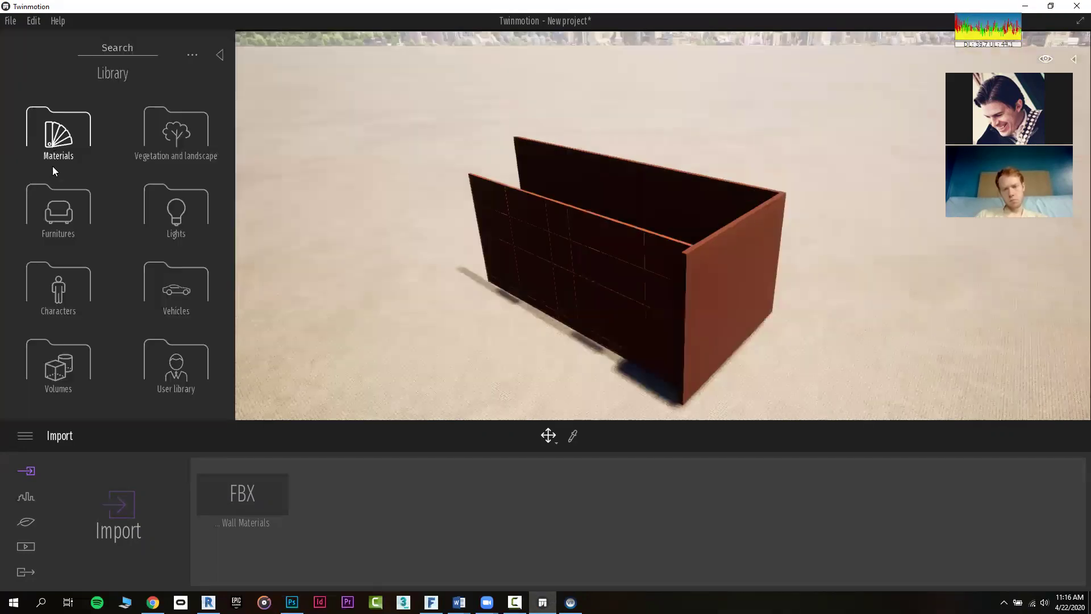
pyautogui.click(67, 182)
pyautogui.click(151, 211)
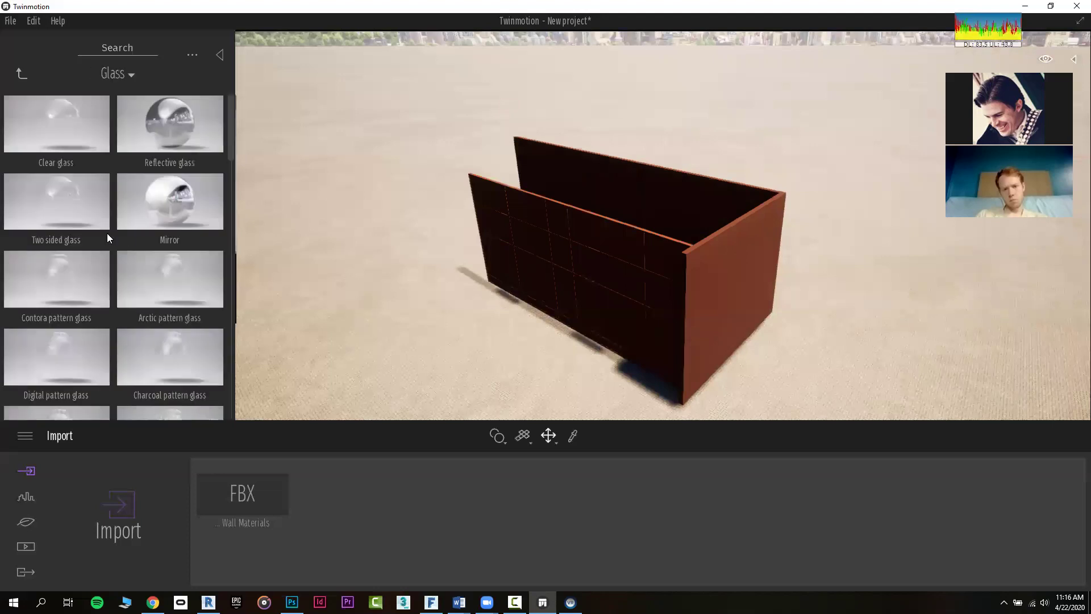
pyautogui.moveTo(493, 227); pyautogui.dragTo(493, 227)
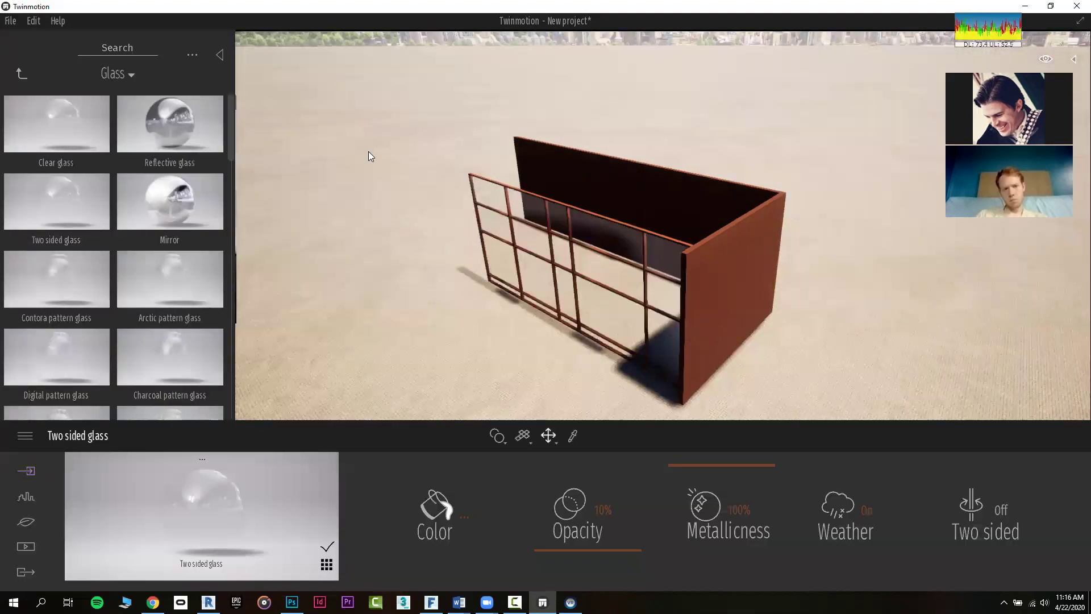
# Apply the Chestnut 01 A wood material to the building's solid walls
pyautogui.click(22, 74)
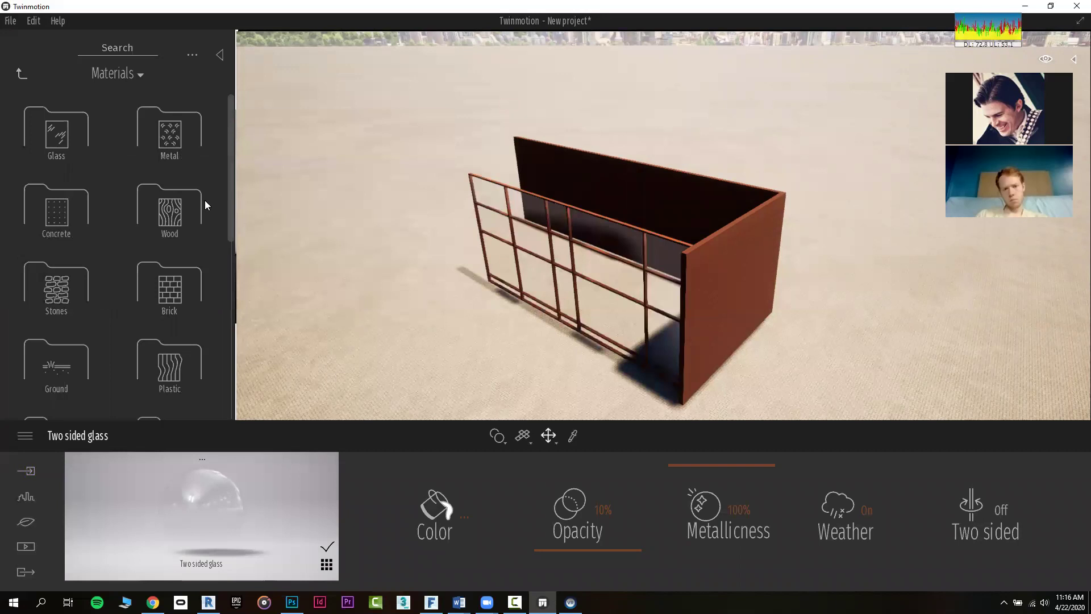
pyautogui.click(170, 213)
pyautogui.moveTo(250, 196); pyautogui.dragTo(689, 177)
# Apply the Brushed aluminium 01 metal material to the curtain wall's mullions
pyautogui.moveTo(689, 177); pyautogui.dragTo(688, 239, button='right')
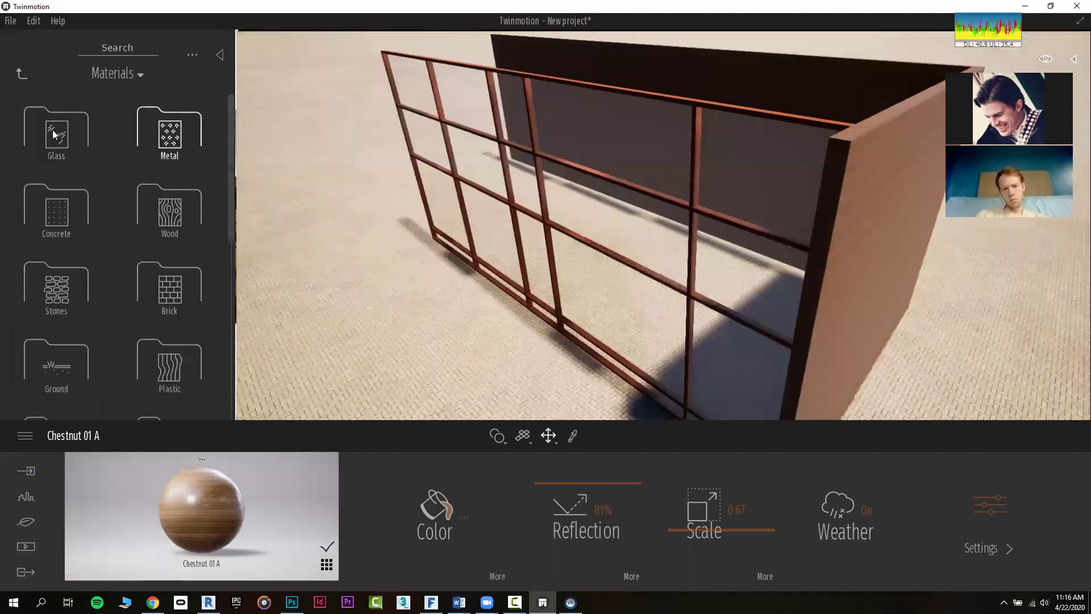
pyautogui.moveTo(414, 51); pyautogui.dragTo(427, 58)
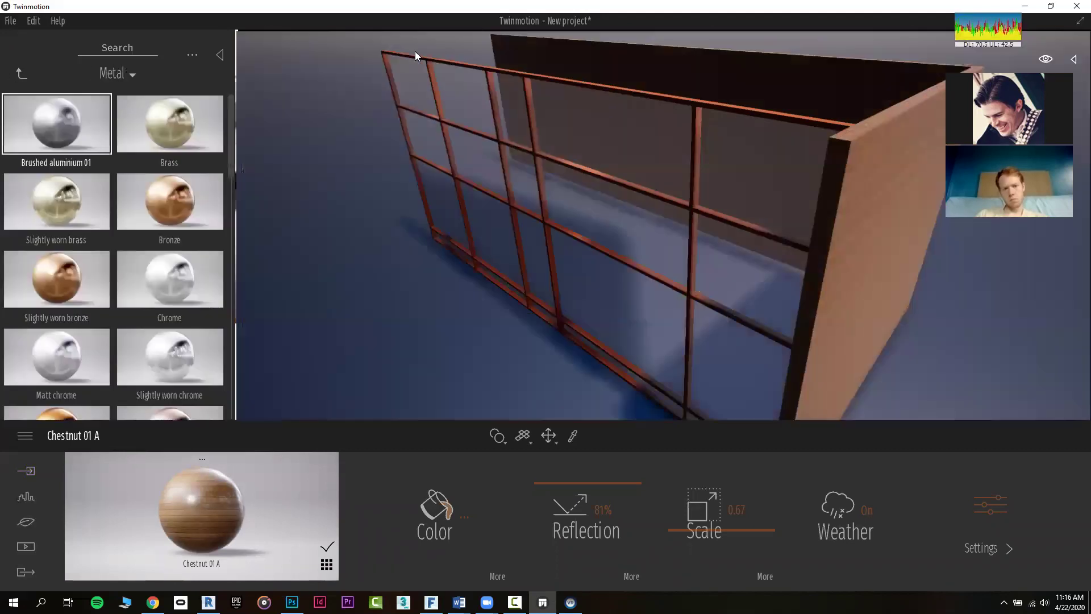
pyautogui.moveTo(699, 292); pyautogui.dragTo(691, 291)
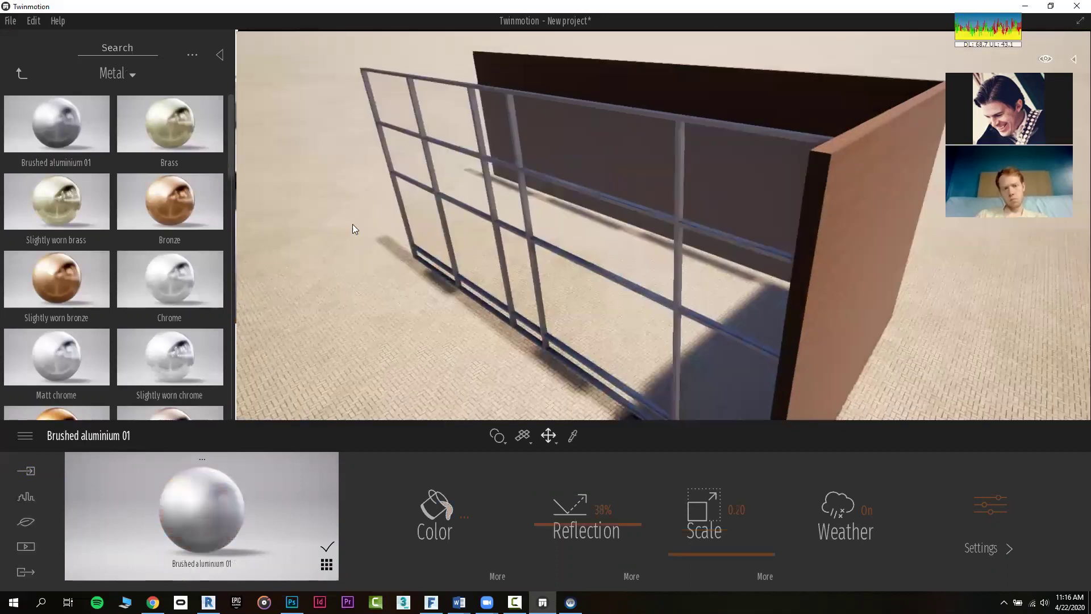
# Sample the Chestnut 01 A material from the end wall, set its scale to 4.97, and inspect the wood texture
pyautogui.click(573, 436)
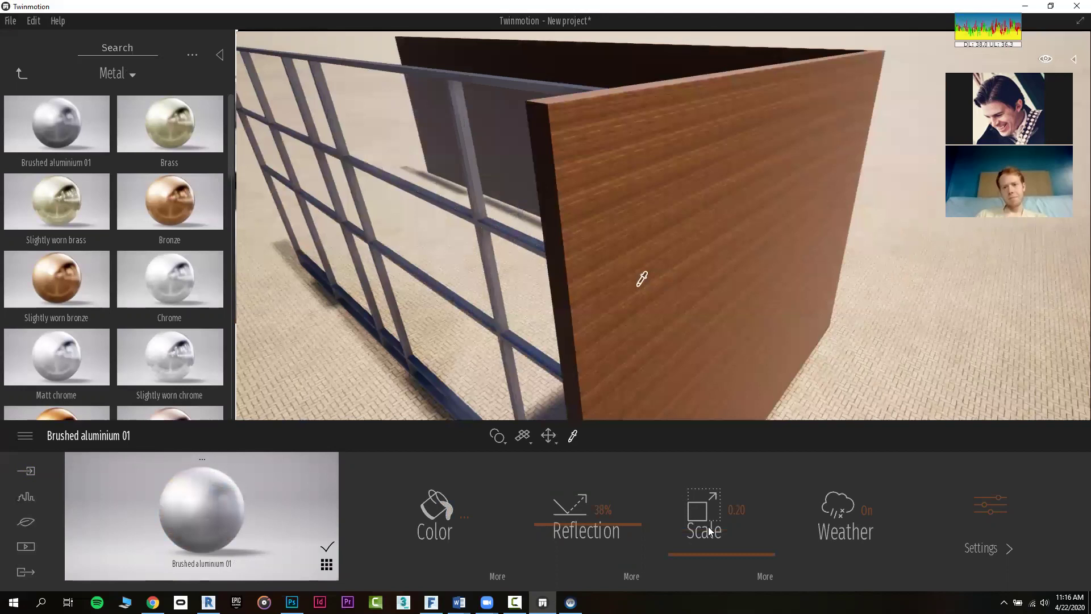
pyautogui.moveTo(708, 532); pyautogui.dragTo(711, 490)
pyautogui.moveTo(485, 197); pyautogui.dragTo(483, 230, button='right')
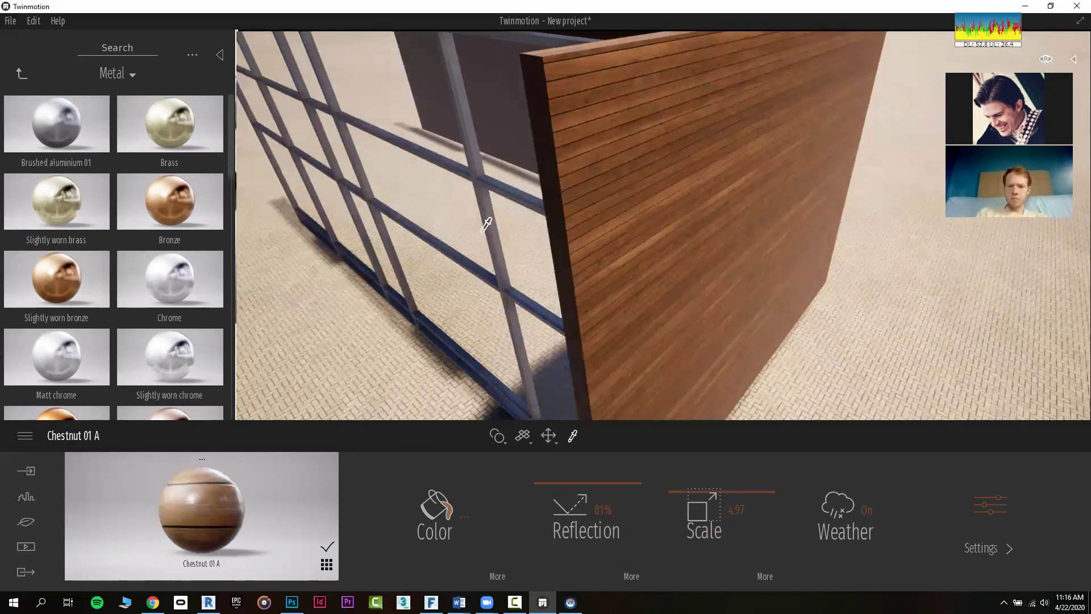
pyautogui.moveTo(482, 231); pyautogui.dragTo(482, 233, button='right')
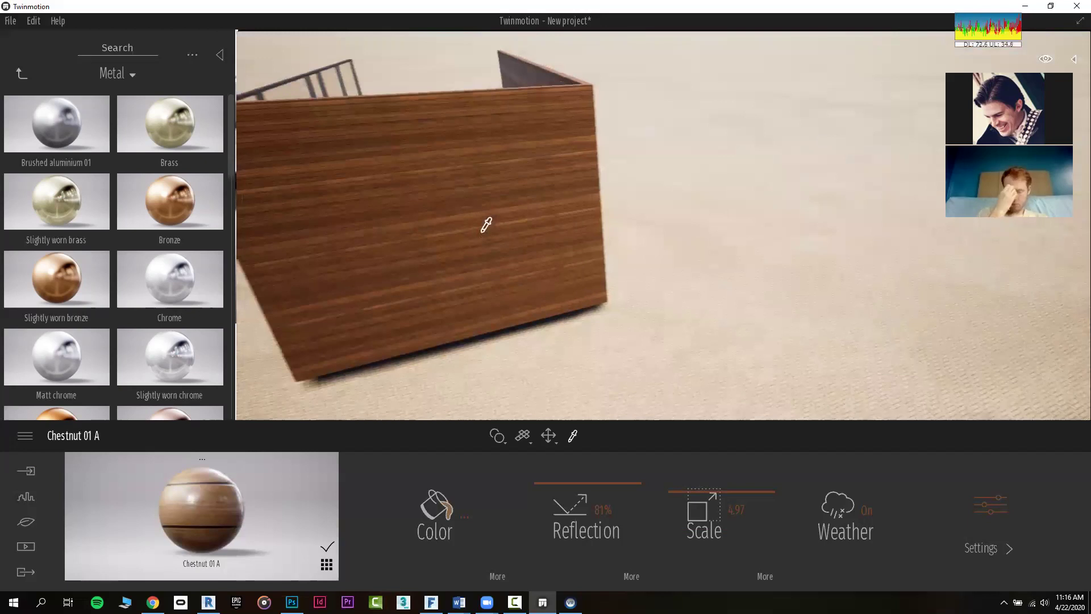
pyautogui.keyDown('shift'); pyautogui.moveTo(482, 232); pyautogui.dragTo(482, 231, button='middle'); pyautogui.keyUp('shift')
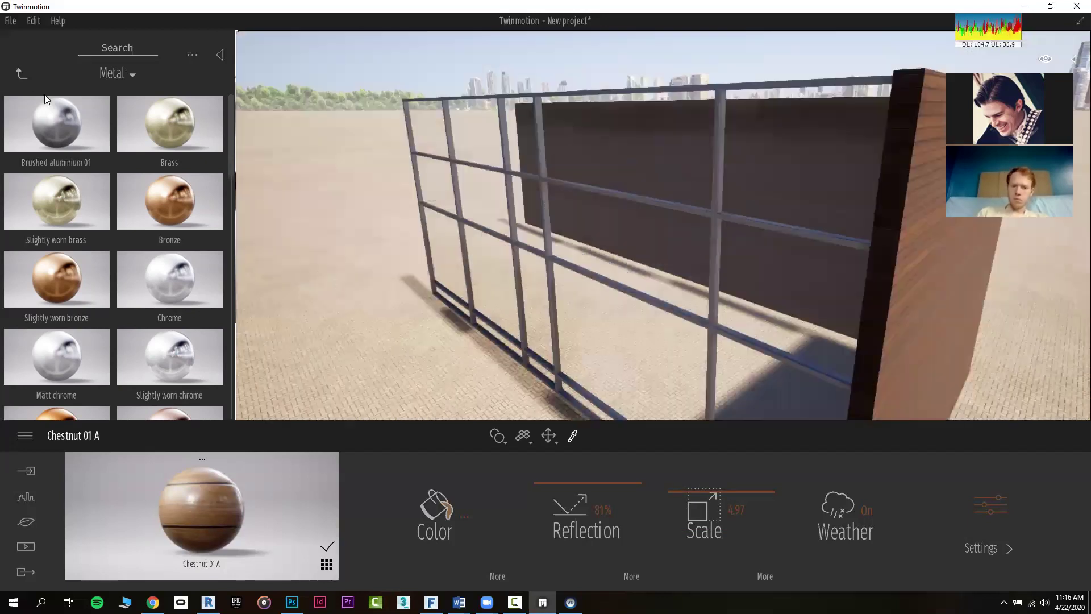
# Sample the curtain wall's glass and look through the Glass library's tinted, lacquered, patterned and sticker materials
pyautogui.click(562, 358)
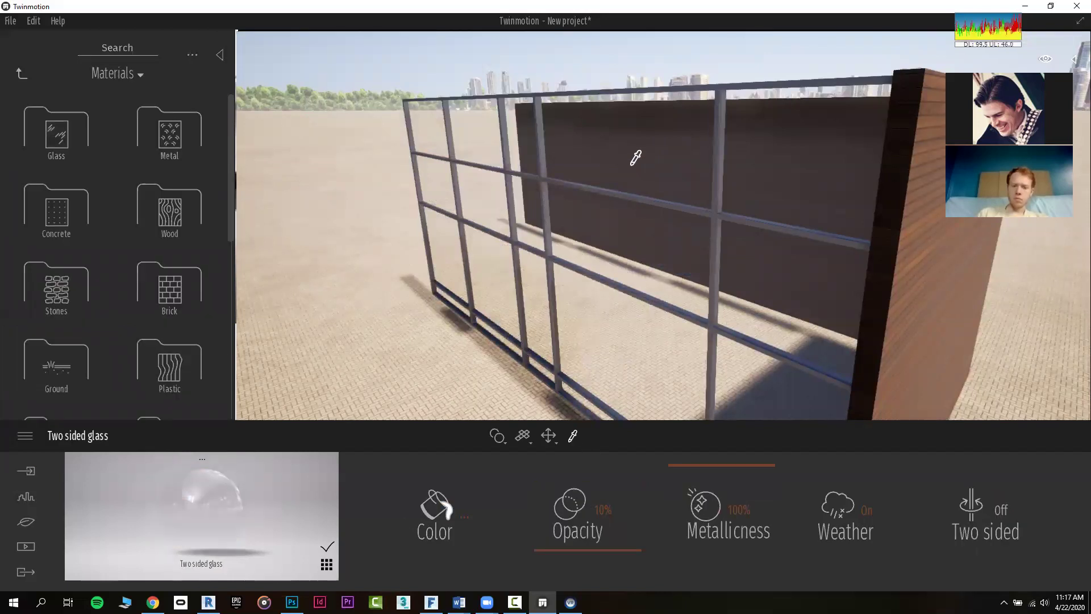
pyautogui.scroll(-2, 638, 202)
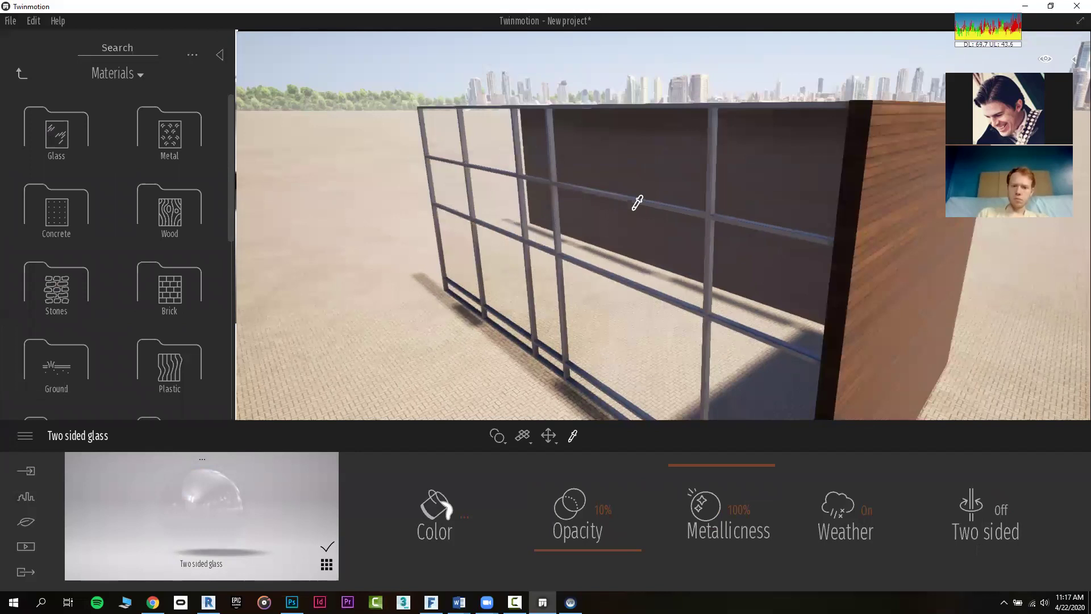
pyautogui.scroll(-2, 638, 203)
pyautogui.click(81, 158)
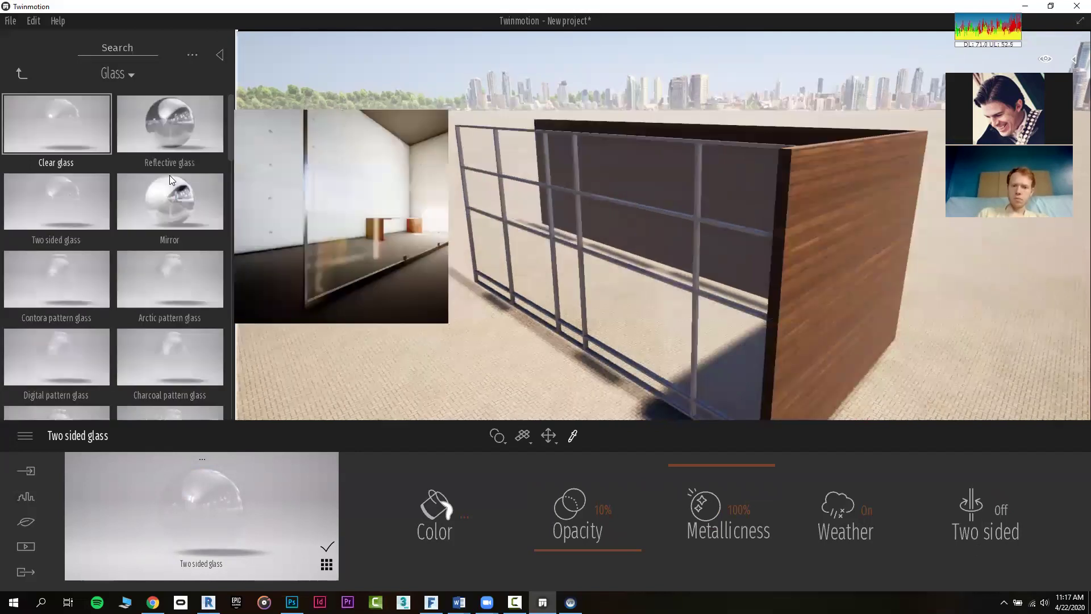
pyautogui.moveTo(230, 171); pyautogui.dragTo(228, 293)
pyautogui.scroll(-3, 228, 293)
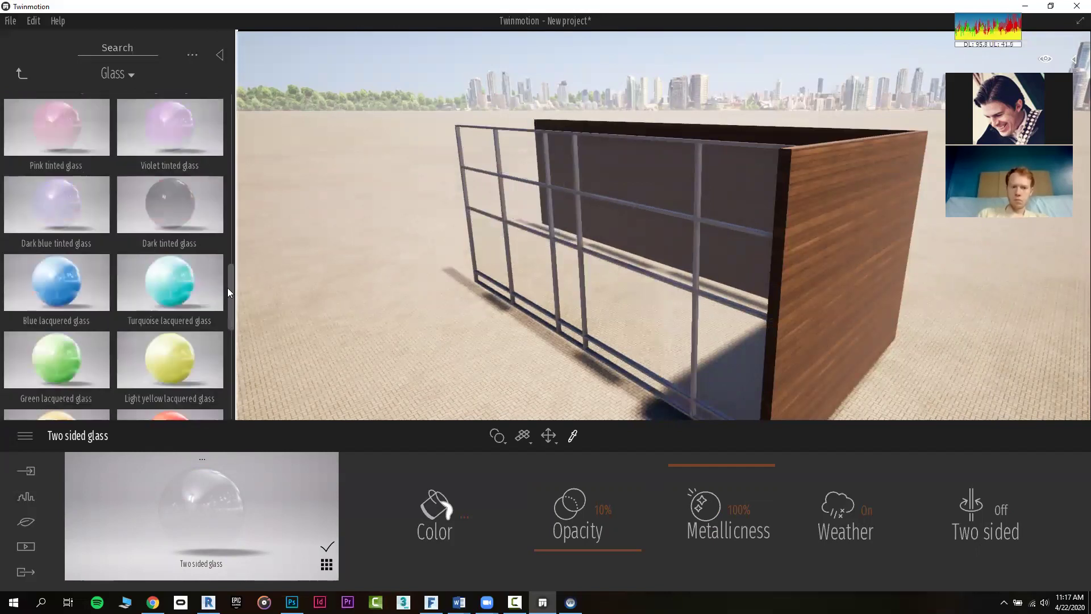
pyautogui.scroll(2, 124, 213)
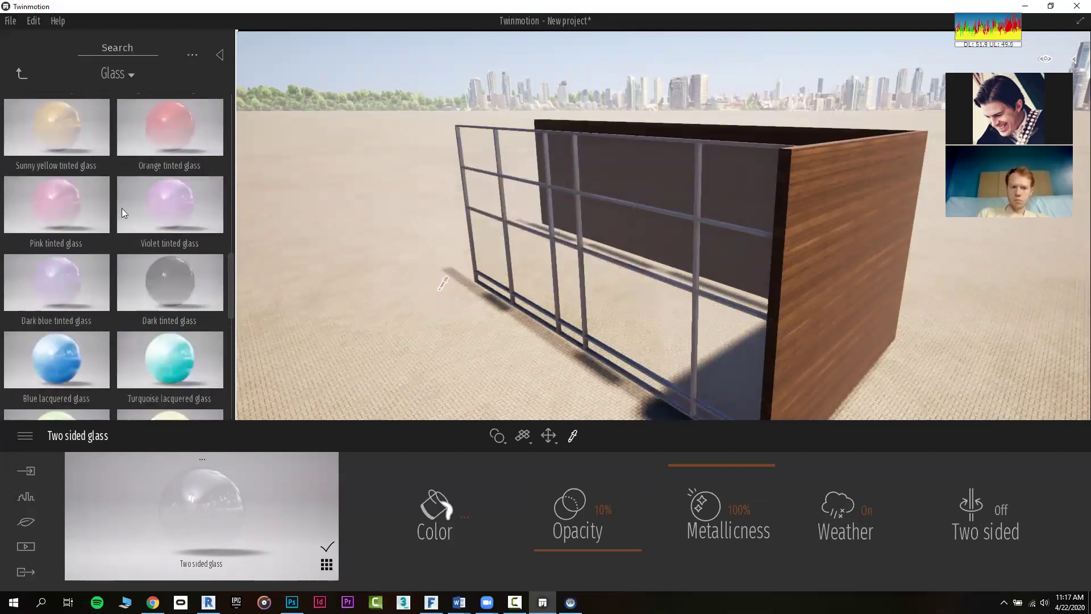
pyautogui.moveTo(158, 146)
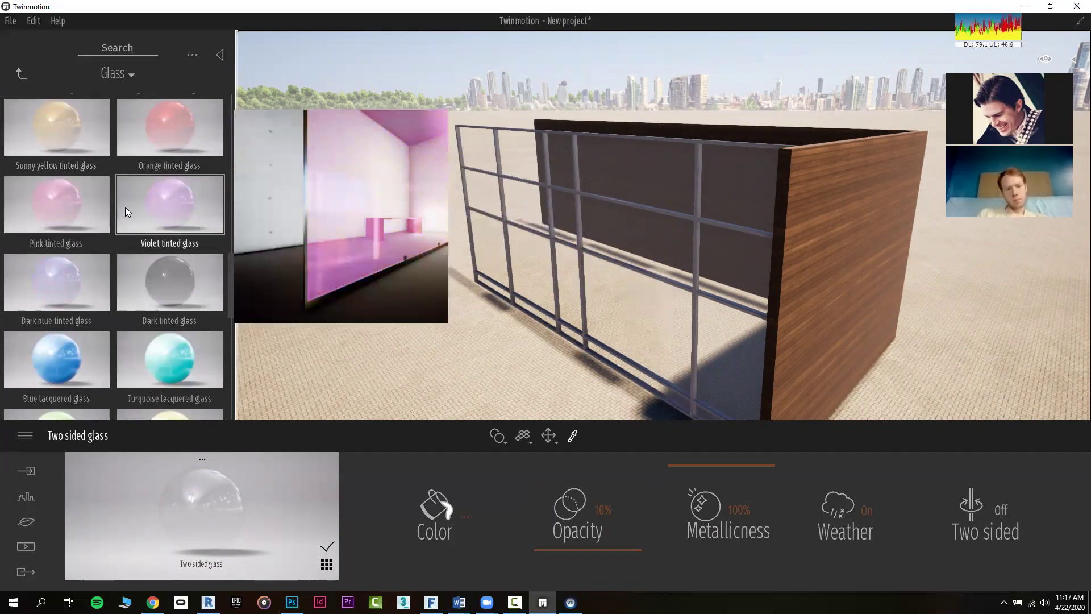
pyautogui.click(84, 139)
pyautogui.click(171, 145)
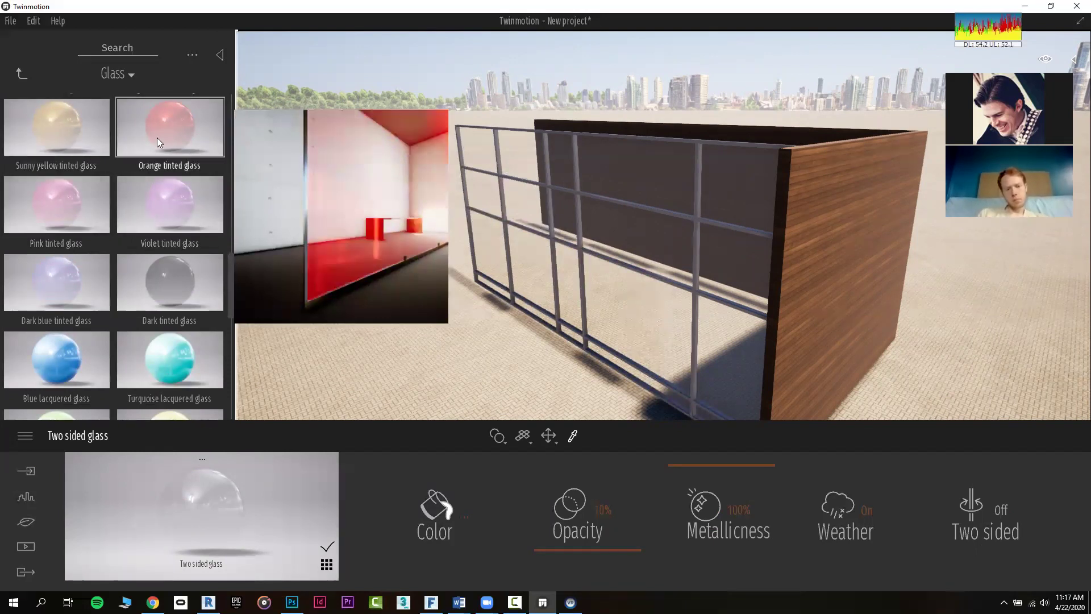
pyautogui.click(158, 182)
pyautogui.moveTo(230, 287); pyautogui.dragTo(233, 267)
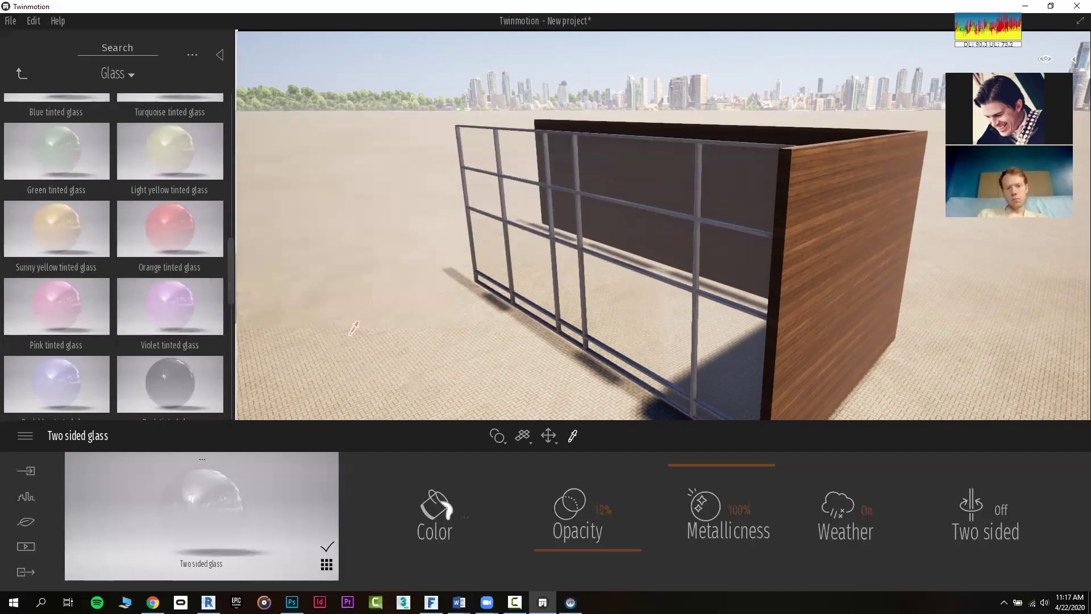
pyautogui.moveTo(81, 151); pyautogui.dragTo(69, 252)
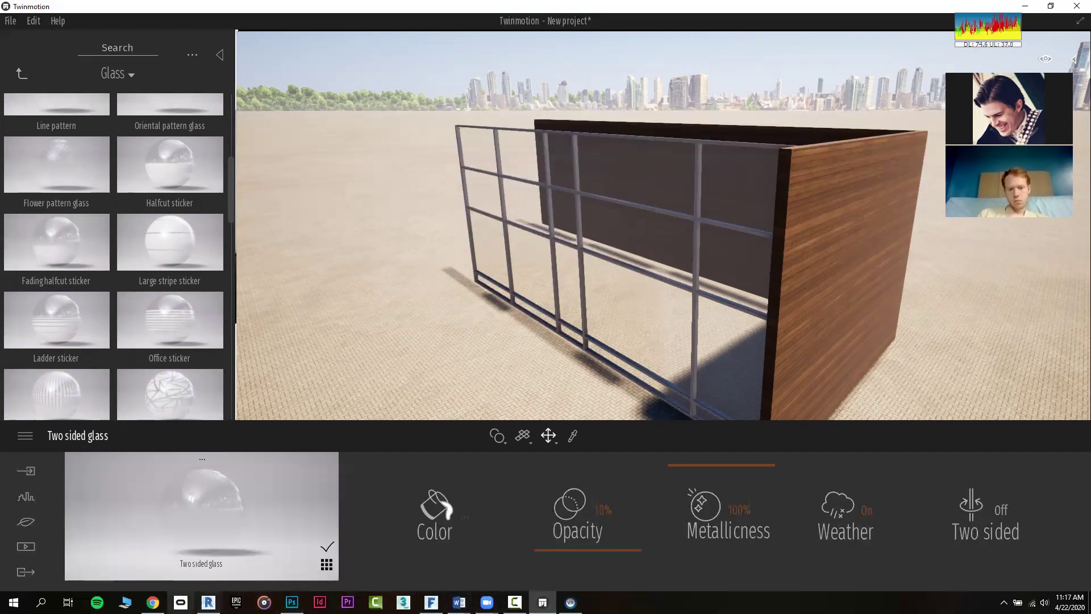
# Switch to Revit and select the large glazed panel at the curtain wall's lower end corner, just above the narrow bottom row
pyautogui.click(208, 602)
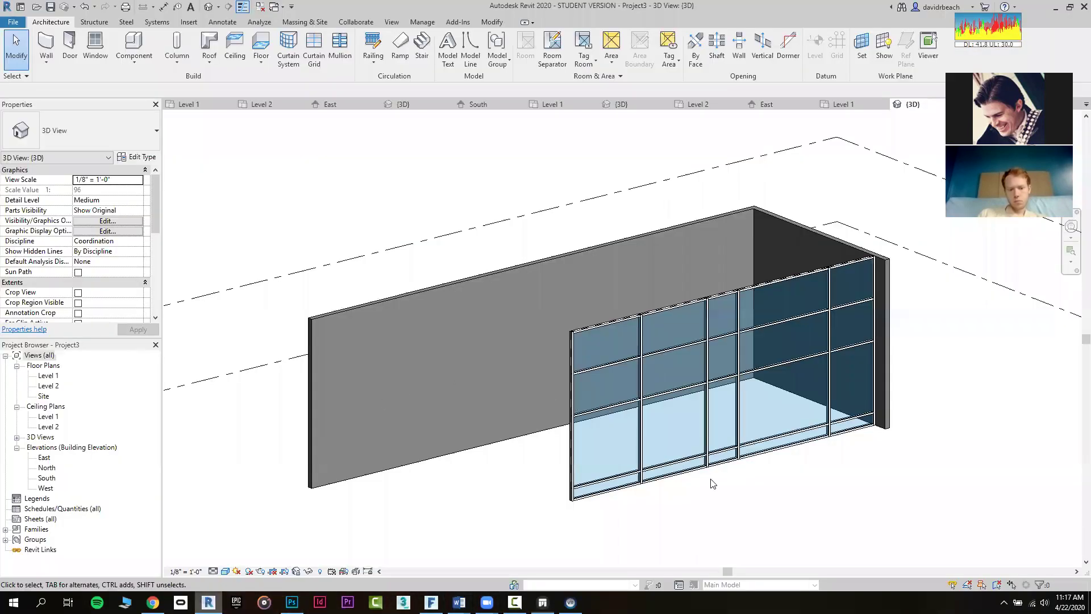
pyautogui.keyDown('shift'); pyautogui.moveTo(763, 494); pyautogui.dragTo(597, 471, button='middle'); pyautogui.keyUp('shift')
pyautogui.scroll(3, 530, 447)
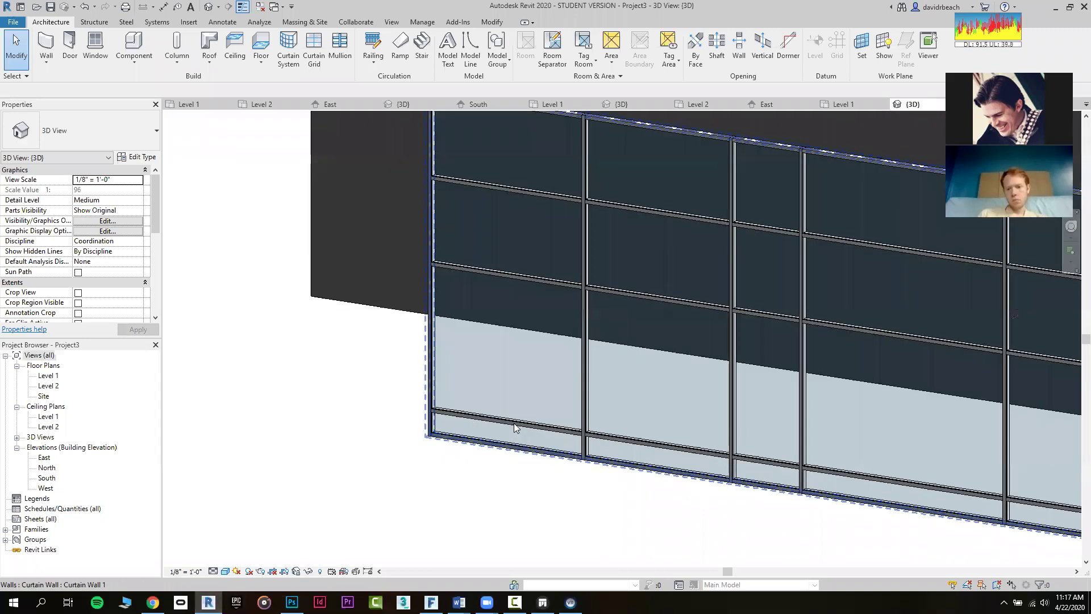
pyautogui.scroll(2, 393, 379)
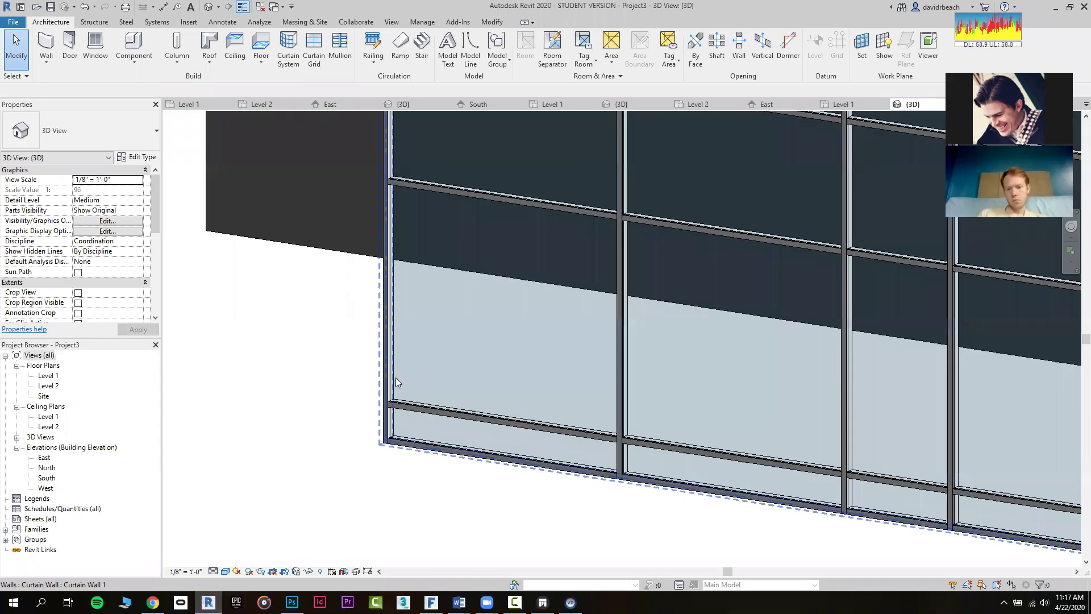
pyautogui.scroll(2, 397, 382)
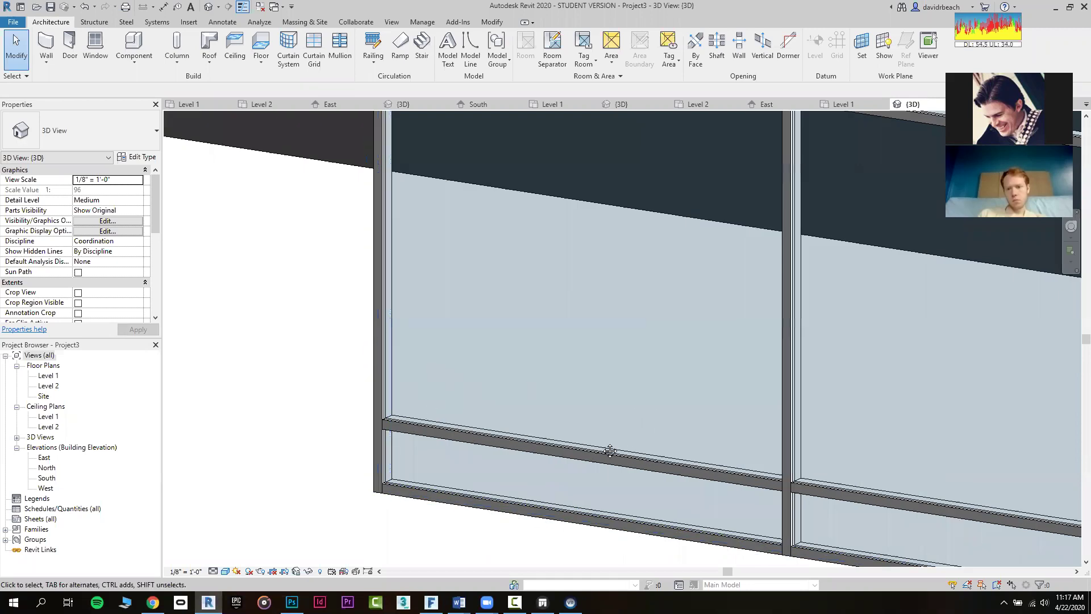
pyautogui.scroll(-2, 609, 451)
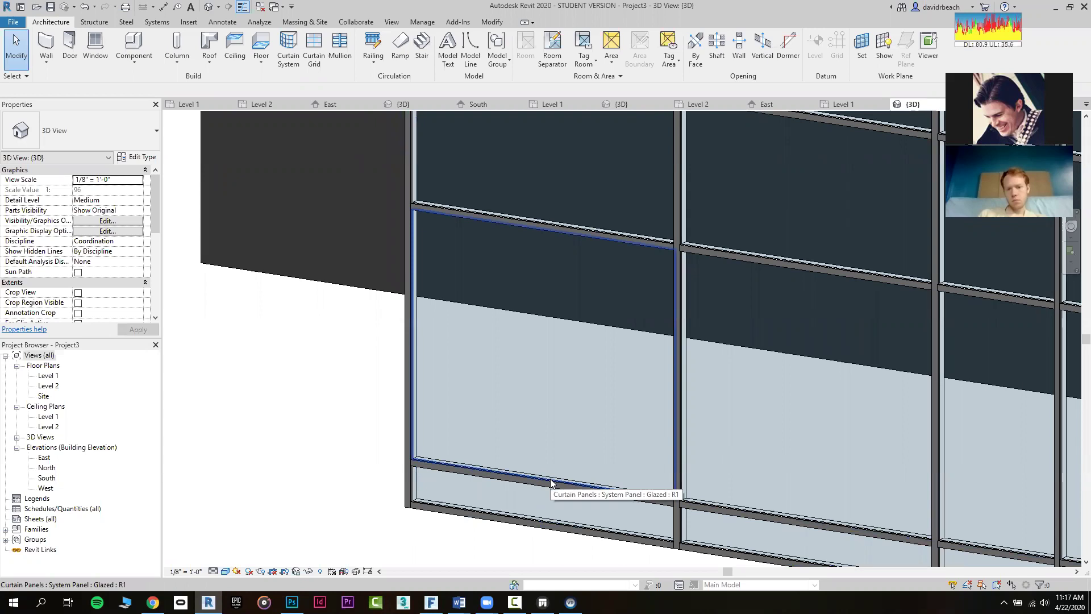
pyautogui.press('Tab')
pyautogui.press('Tab')
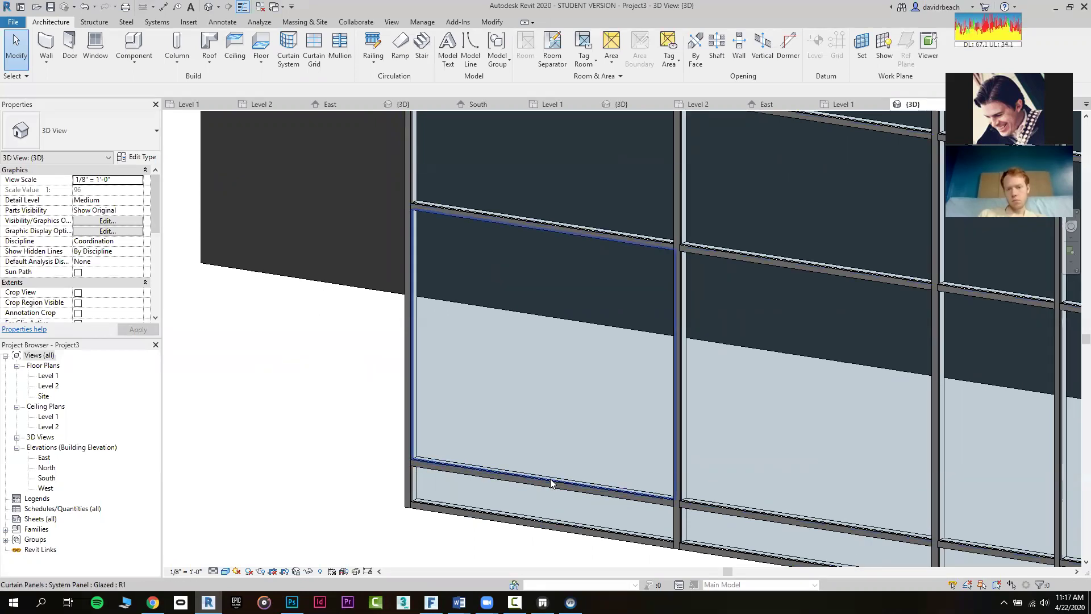
pyautogui.click(550, 478)
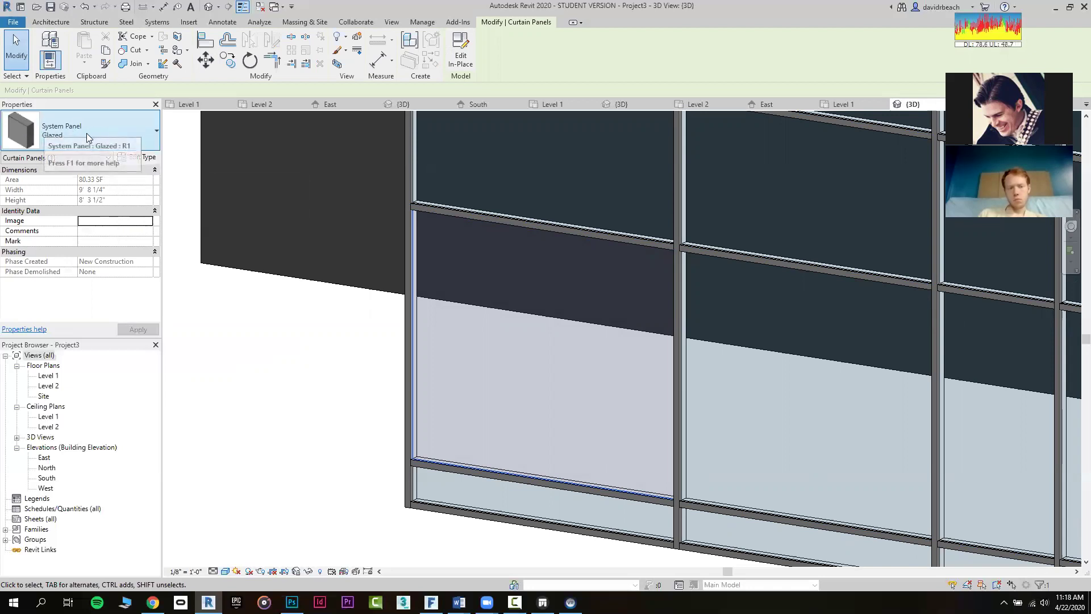
# Duplicate the selected panel's Glazed type under the name "Glazed - BLUE"
pyautogui.click(137, 158)
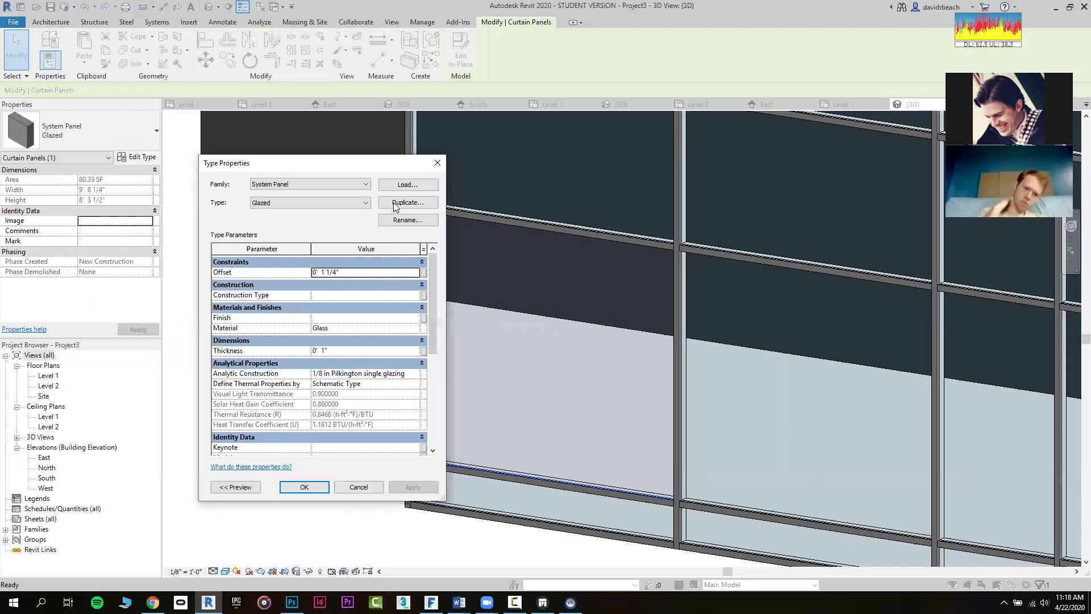
pyautogui.click(395, 203)
pyautogui.click(329, 322)
pyautogui.press('BackSpace')
pyautogui.write('- BLUE')
pyautogui.press('Return')
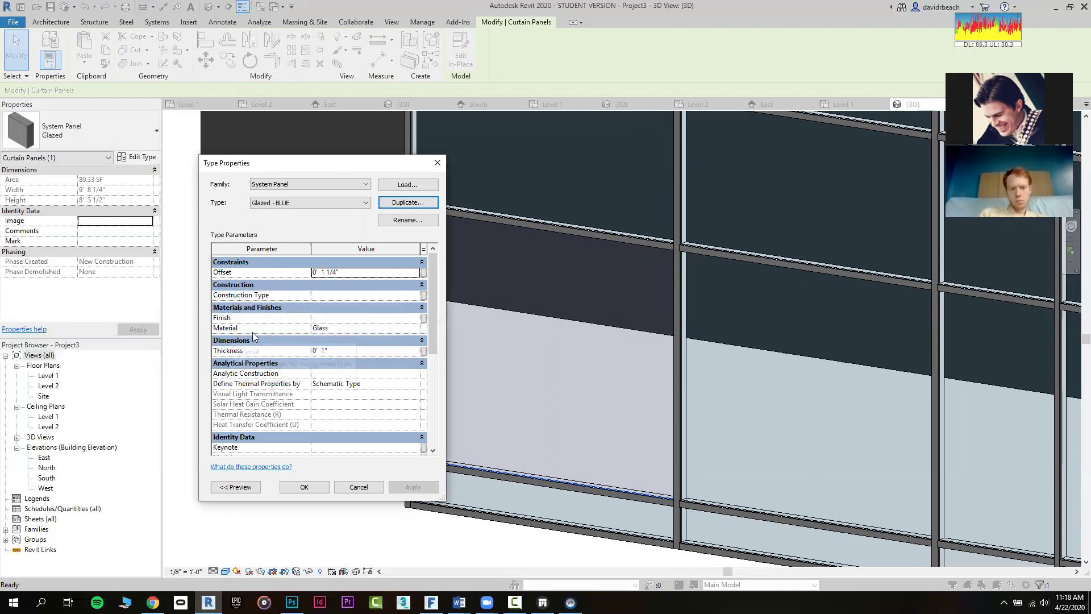
# Create a new material named "Glass Blue" for the Glazed - BLUE panel type
pyautogui.click(351, 328)
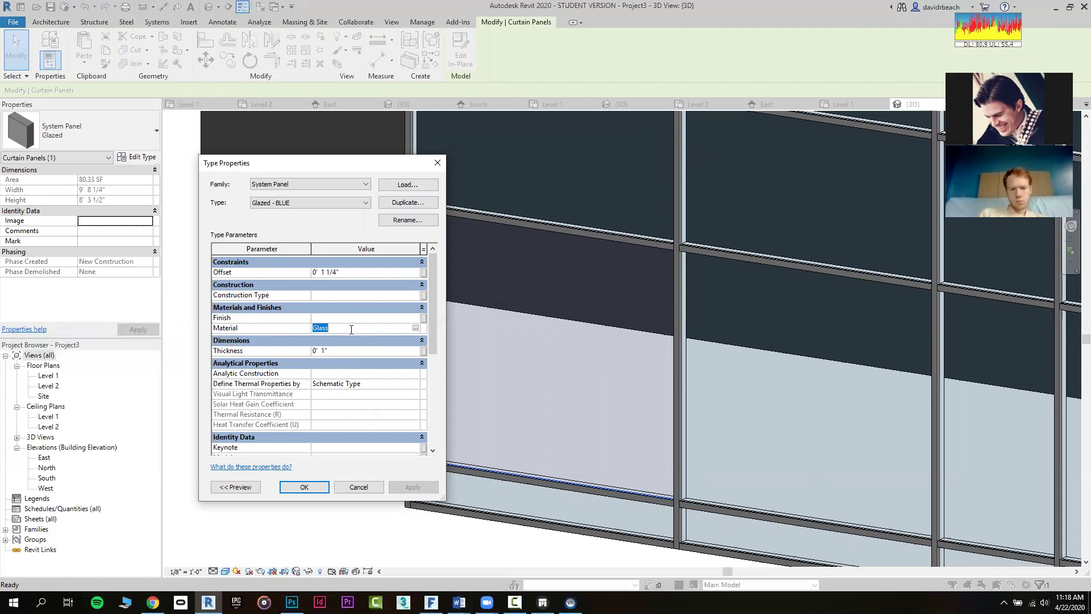
pyautogui.click(415, 328)
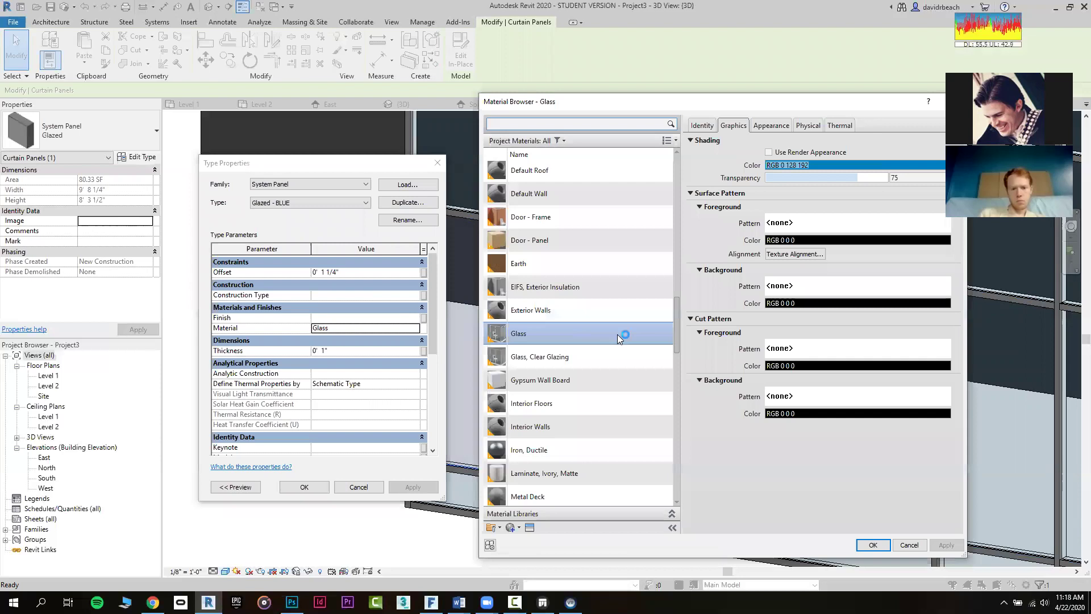
pyautogui.click(519, 527)
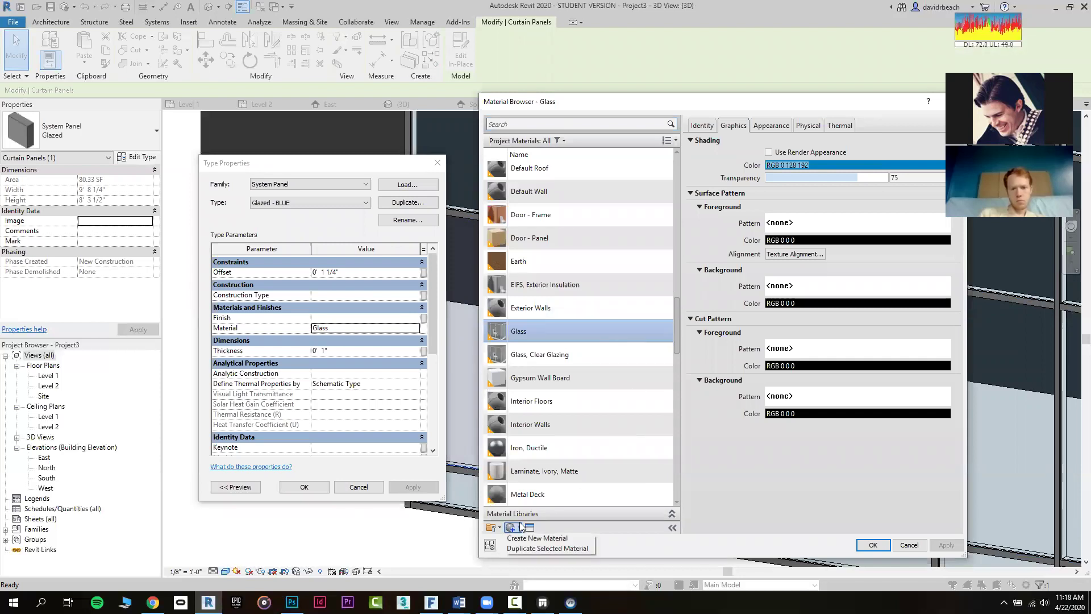
pyautogui.click(537, 538)
pyautogui.rightClick(536, 330)
pyautogui.click(562, 359)
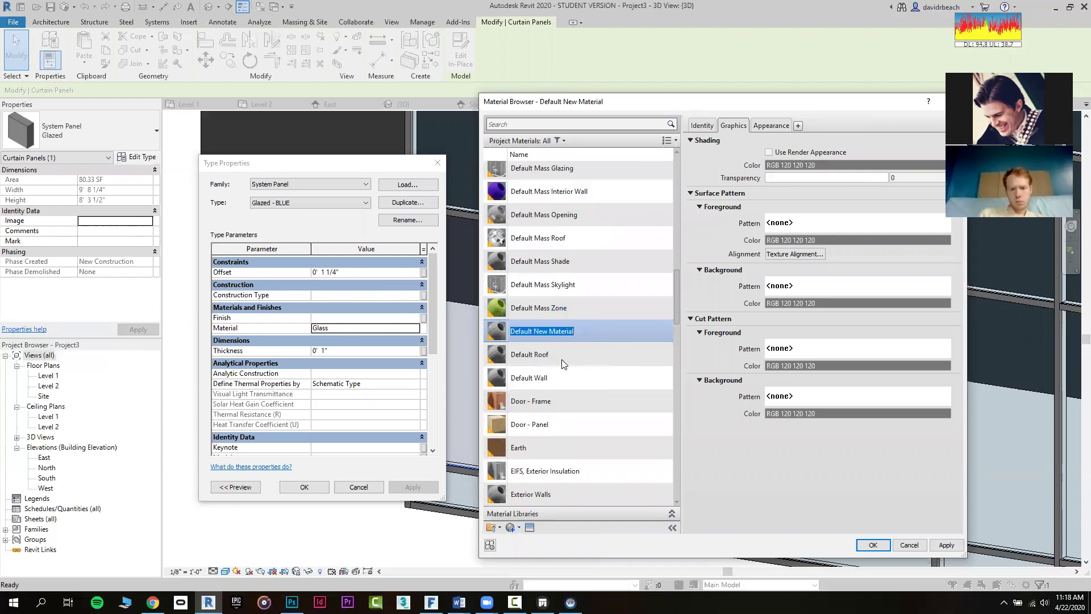
pyautogui.write('gLAS')
pyautogui.press('BackSpace')
pyautogui.write('Glass')
pyautogui.press('Return')
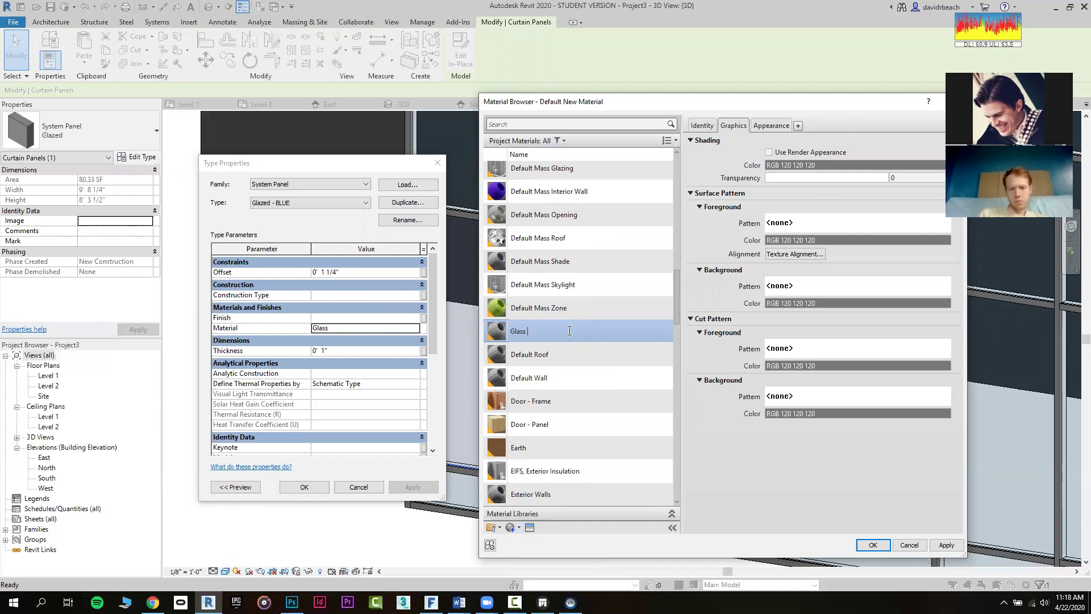
pyautogui.write('Blue')
pyautogui.press('Return')
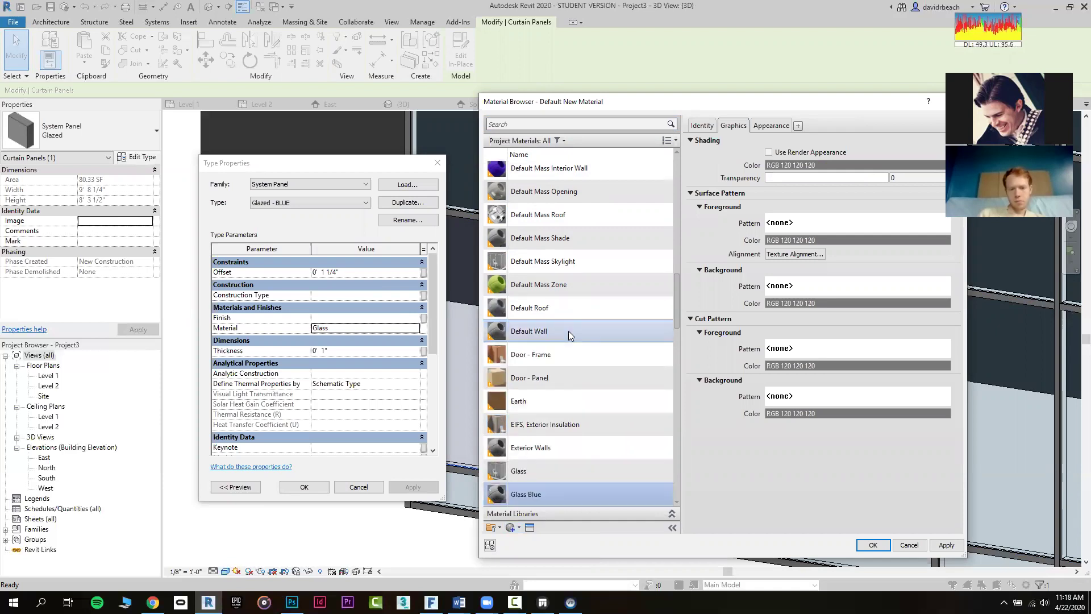
# Set the Glass Blue material's generic appearance color to a strong blue, RGB 36 40 223
pyautogui.click(777, 126)
pyautogui.moveTo(790, 105); pyautogui.dragTo(709, 95)
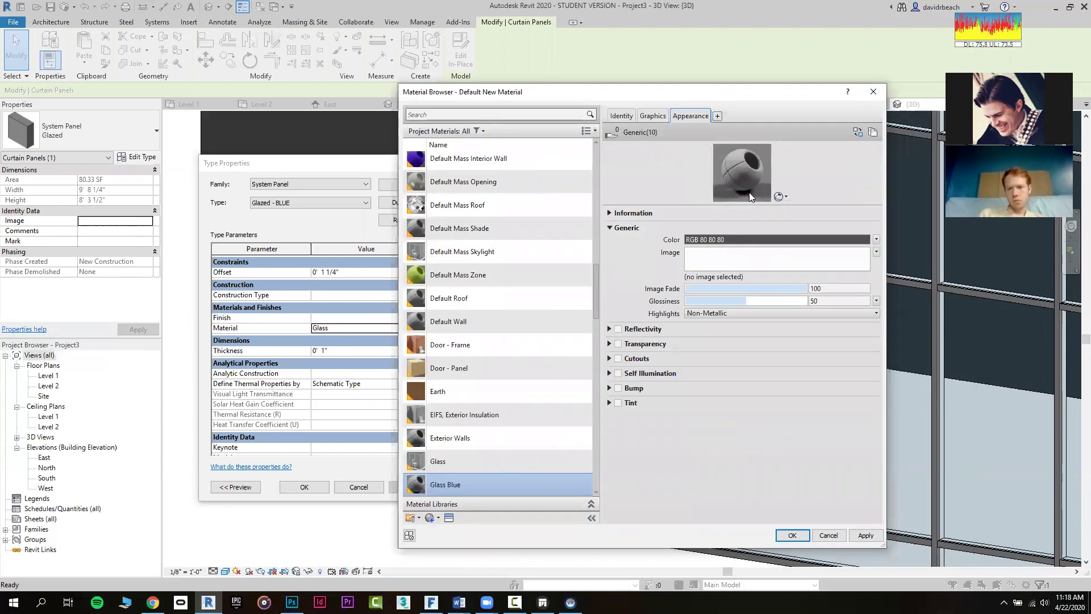
pyautogui.scroll(1, 501, 281)
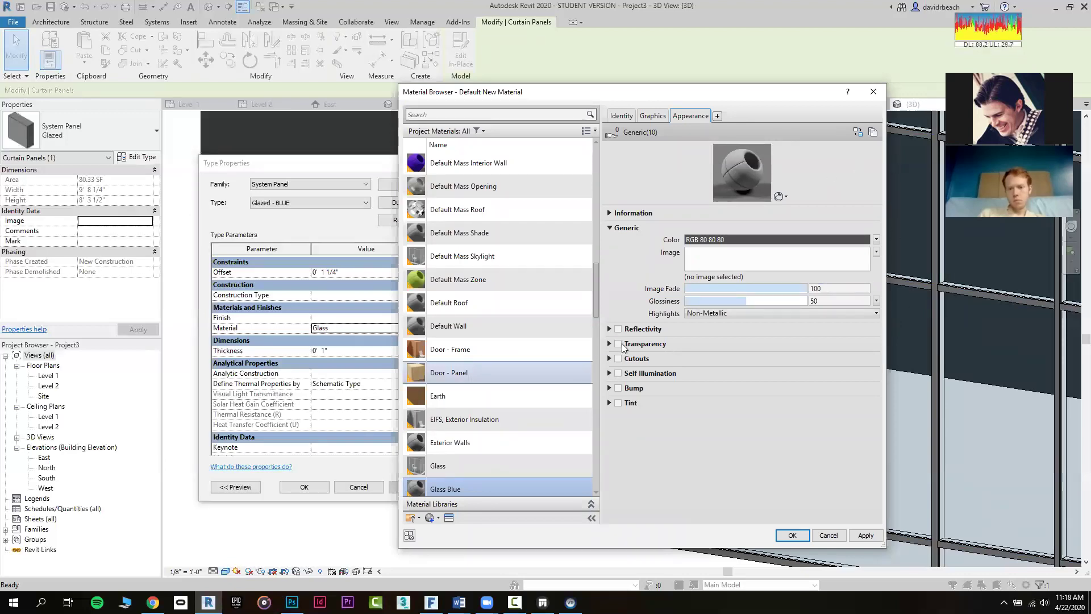
pyautogui.click(765, 239)
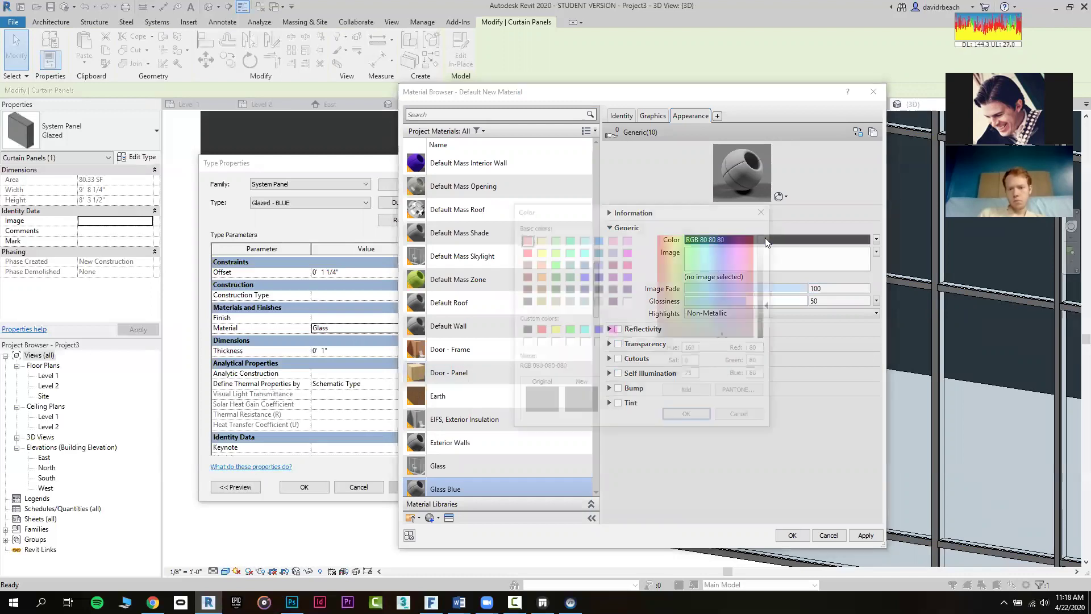
pyautogui.click(724, 260)
pyautogui.moveTo(767, 310); pyautogui.dragTo(772, 290)
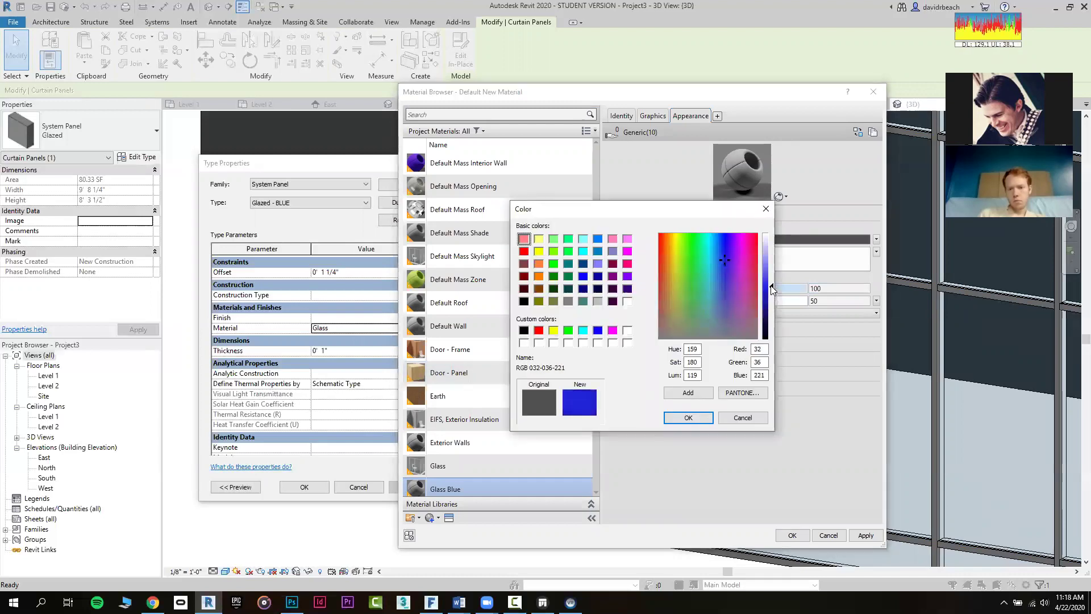
pyautogui.click(697, 418)
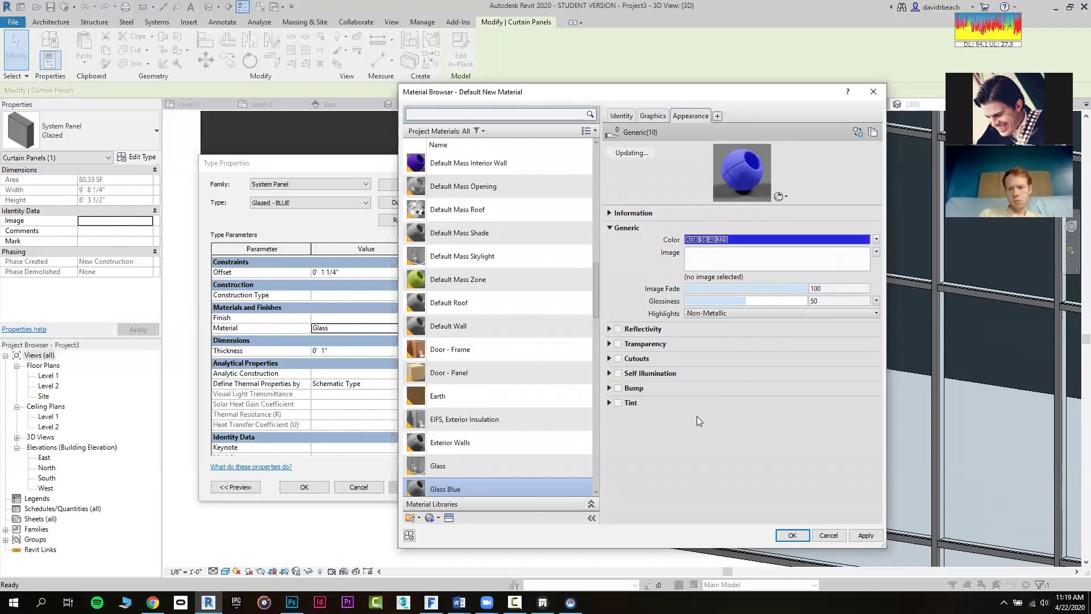
# Enable transparency for Glass Blue with an amount of 66 and assign the material to the Glazed - BLUE panel type
pyautogui.click(619, 344)
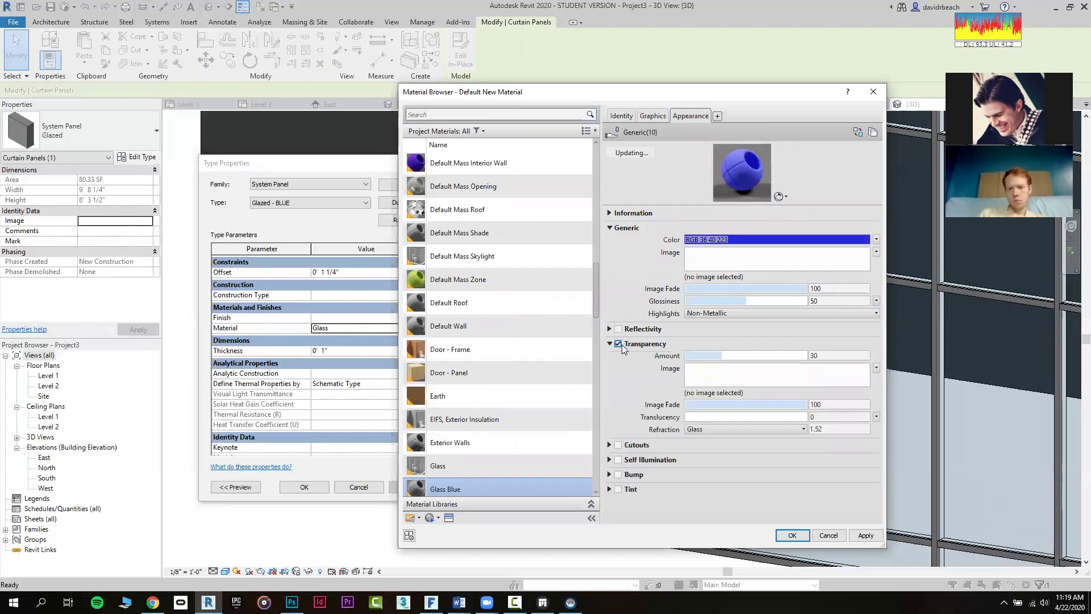
pyautogui.moveTo(738, 356); pyautogui.dragTo(766, 355)
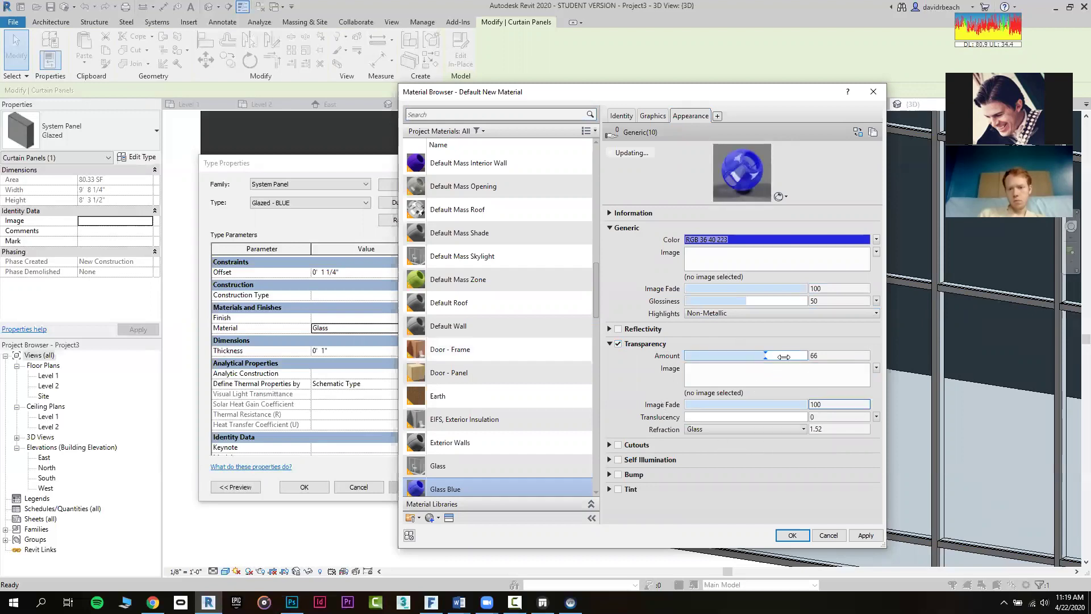
pyautogui.click(791, 536)
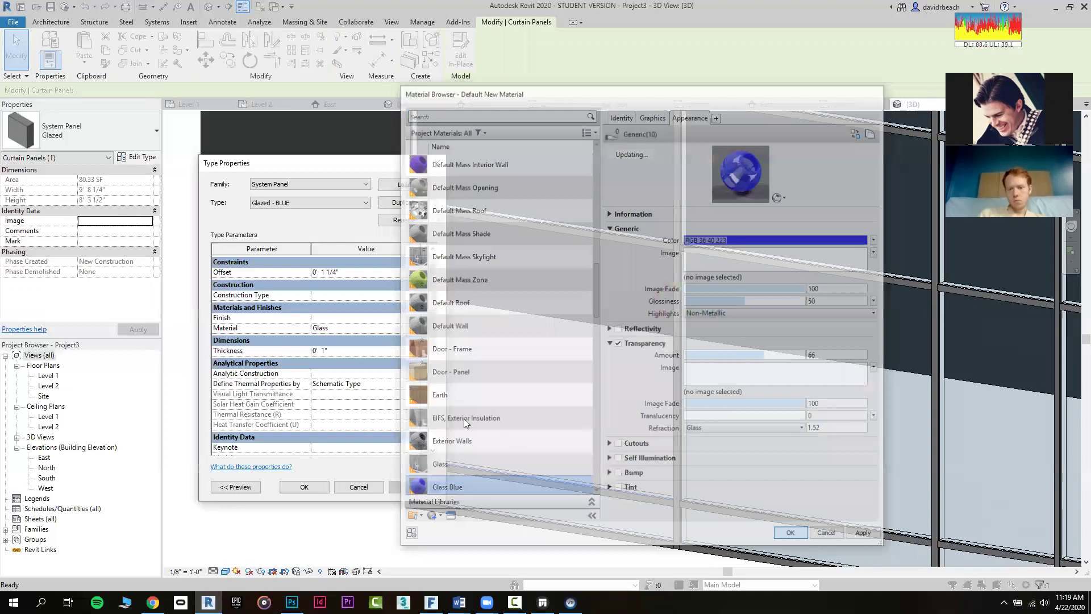
pyautogui.click(325, 485)
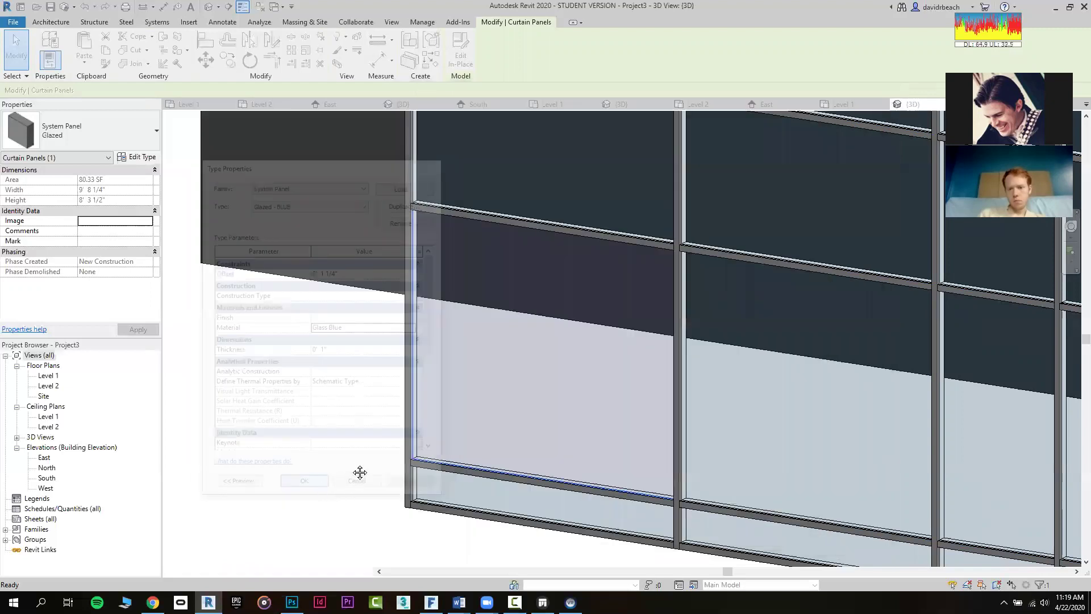
# Deselect the panel and set the 3D view's visual style to Shaded
pyautogui.press('Escape')
pyautogui.scroll(-2, 450, 457)
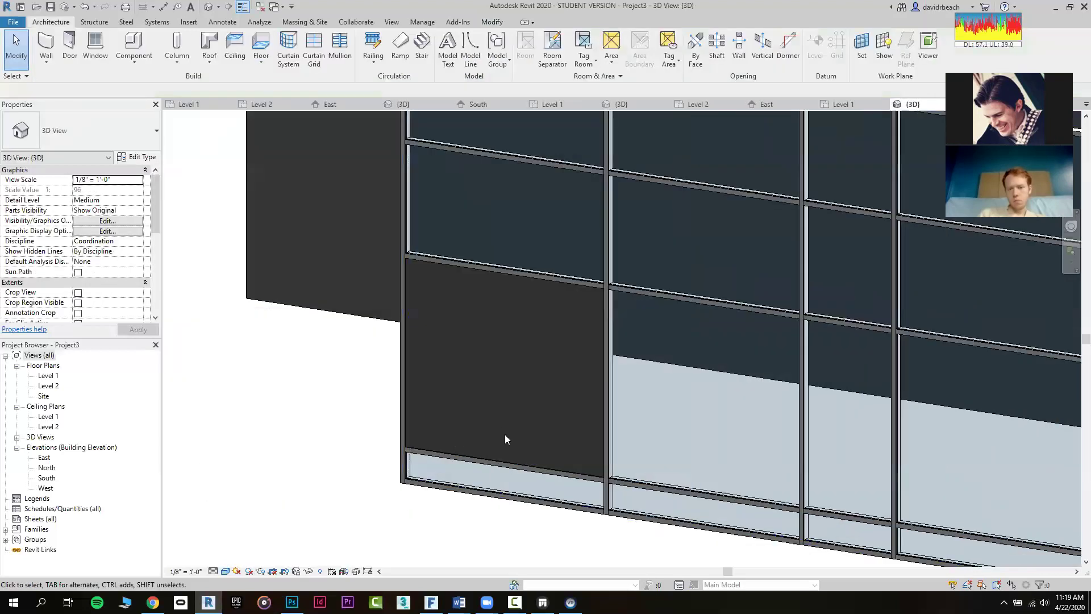
pyautogui.click(225, 571)
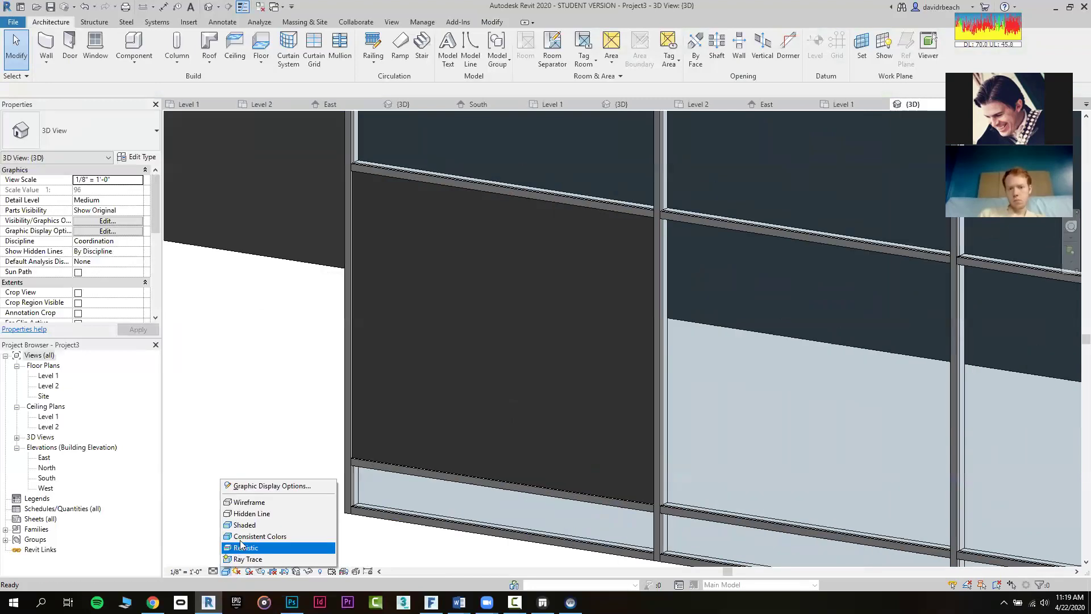
pyautogui.click(248, 525)
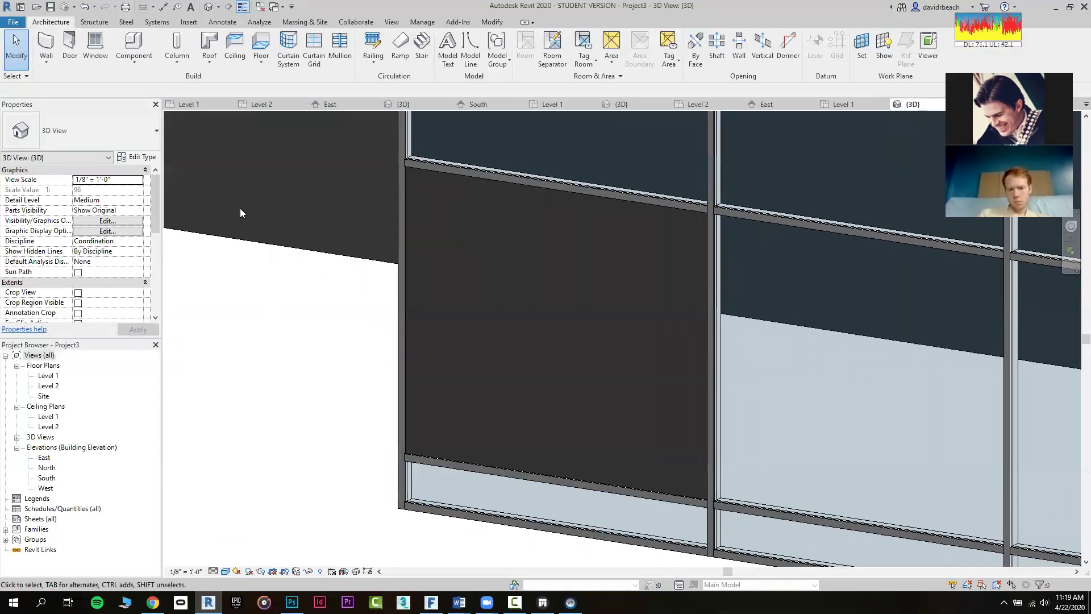
# Reopen the Glass Blue material from the blue panel's type properties and make its shading use the render appearance
pyautogui.press('Tab')
pyautogui.click(569, 473)
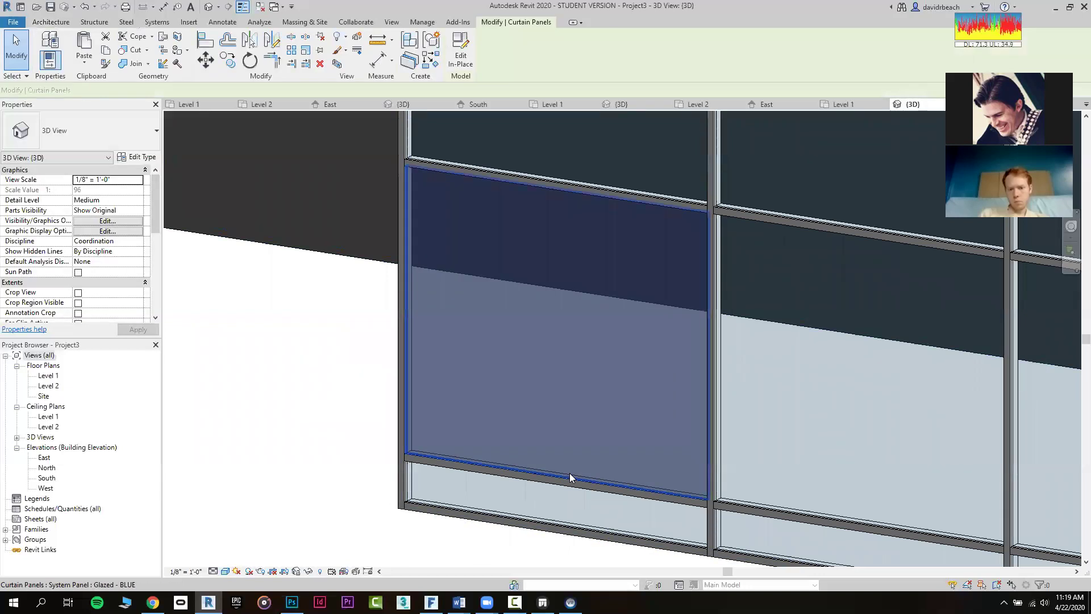
pyautogui.click(142, 158)
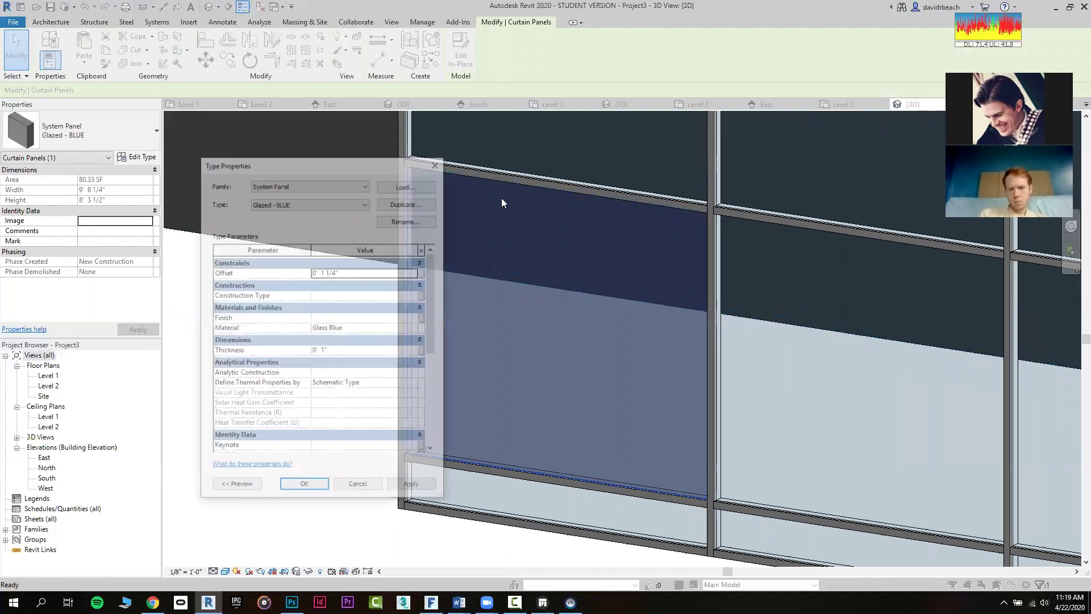
pyautogui.click(372, 328)
pyautogui.click(421, 328)
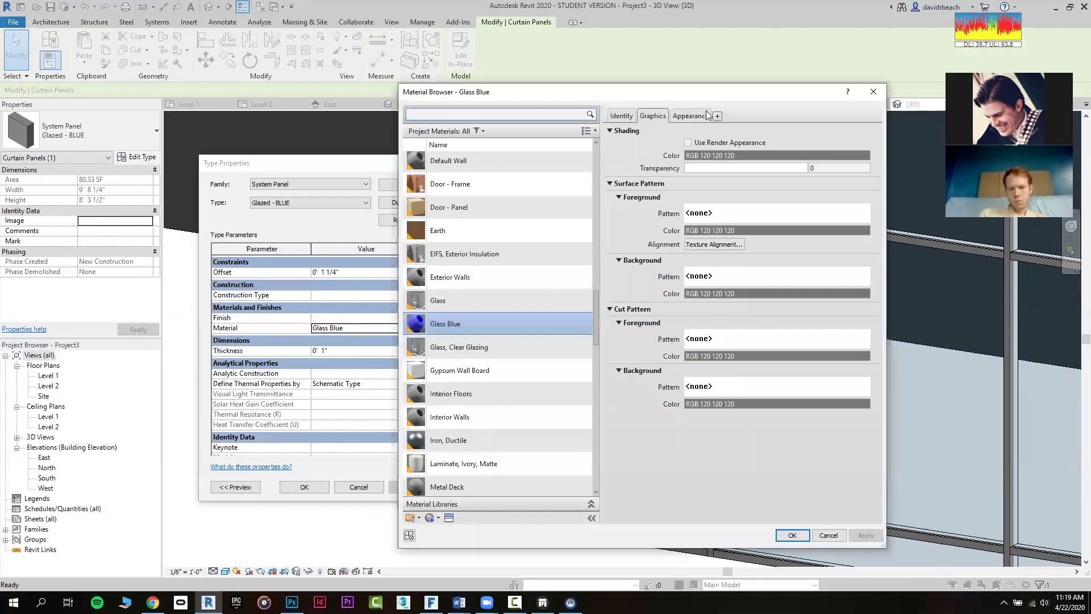
pyautogui.click(713, 138)
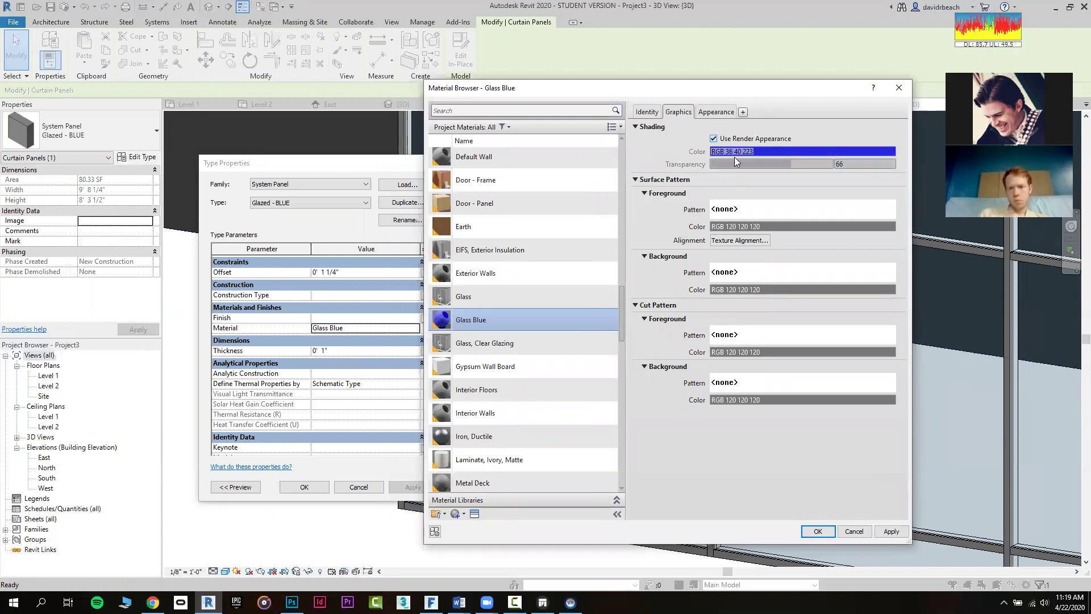
# Compare Glass Blue's render appearance with its shading settings, accept the material and type changes, and deselect the panel
pyautogui.click(716, 111)
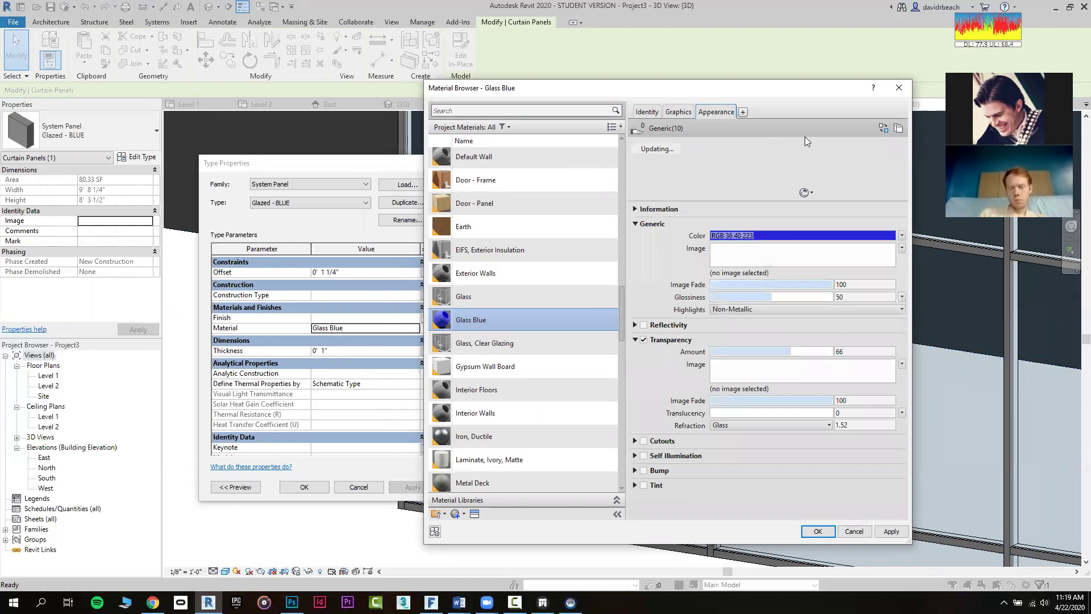
pyautogui.click(677, 111)
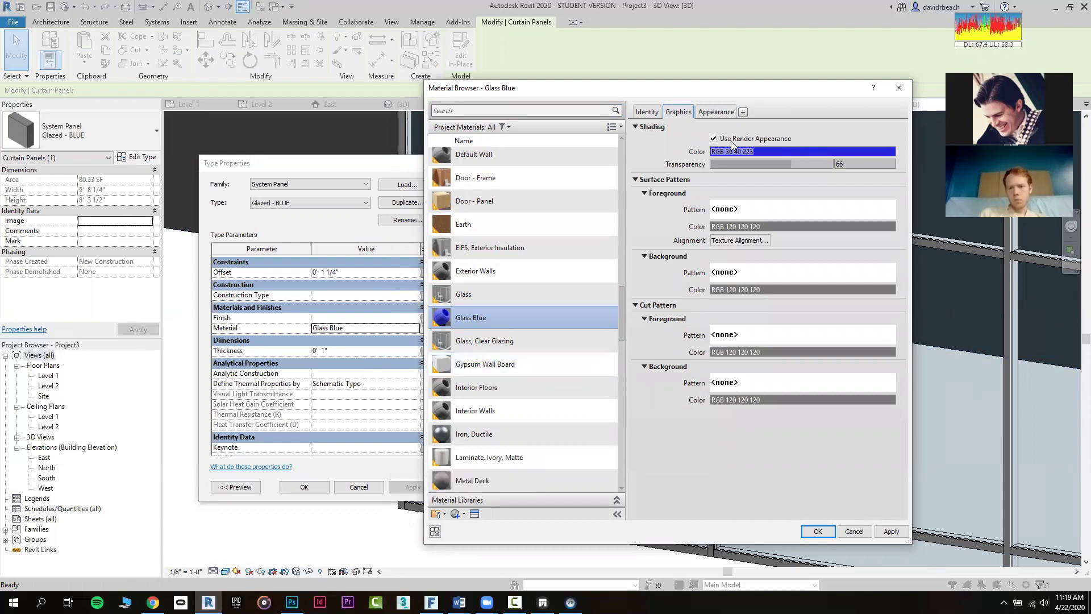
pyautogui.click(700, 111)
pyautogui.click(678, 112)
pyautogui.click(817, 531)
pyautogui.click(310, 487)
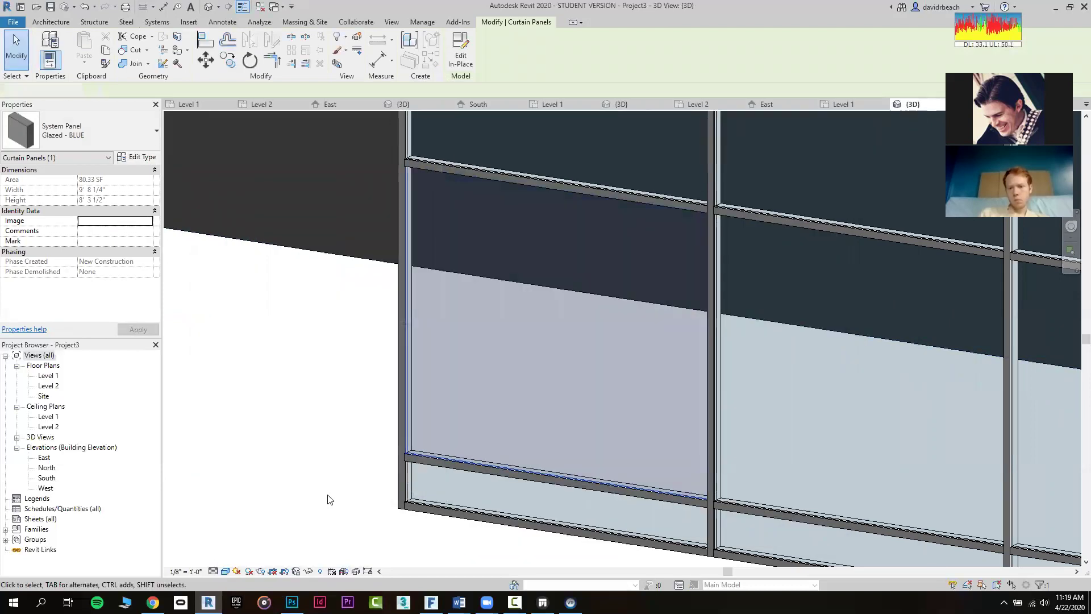
pyautogui.click(330, 500)
pyautogui.scroll(-1, 353, 494)
pyautogui.scroll(-1, 500, 438)
pyautogui.scroll(-1, 545, 420)
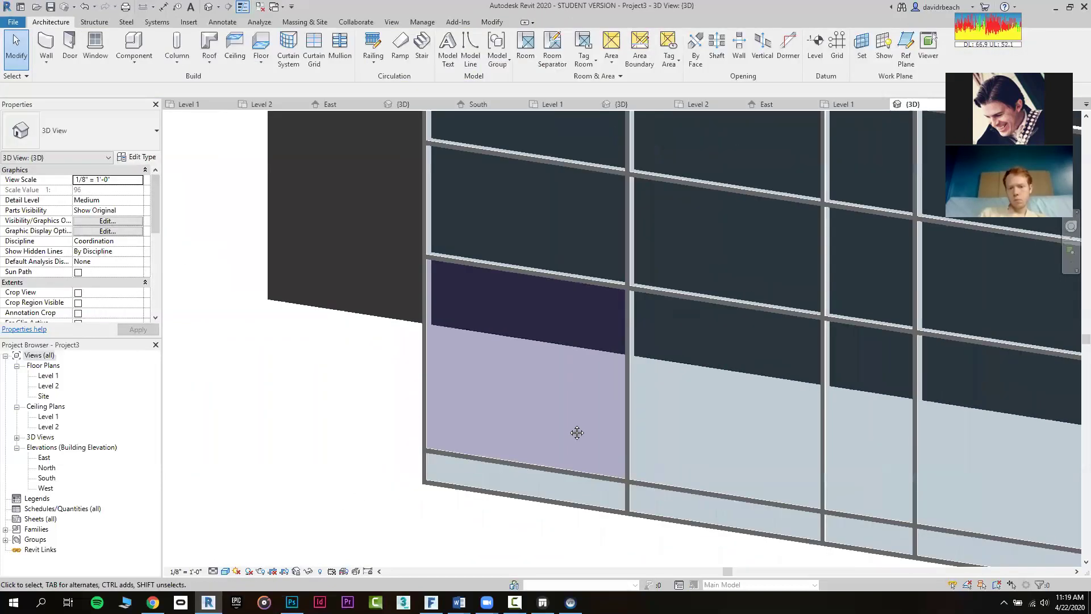
# Select the long solid wall and open the material selection for its type's Structure [1] layer
pyautogui.scroll(-3, 576, 433)
pyautogui.keyDown('shift'); pyautogui.moveTo(813, 474); pyautogui.dragTo(640, 319, button='middle'); pyautogui.keyUp('shift')
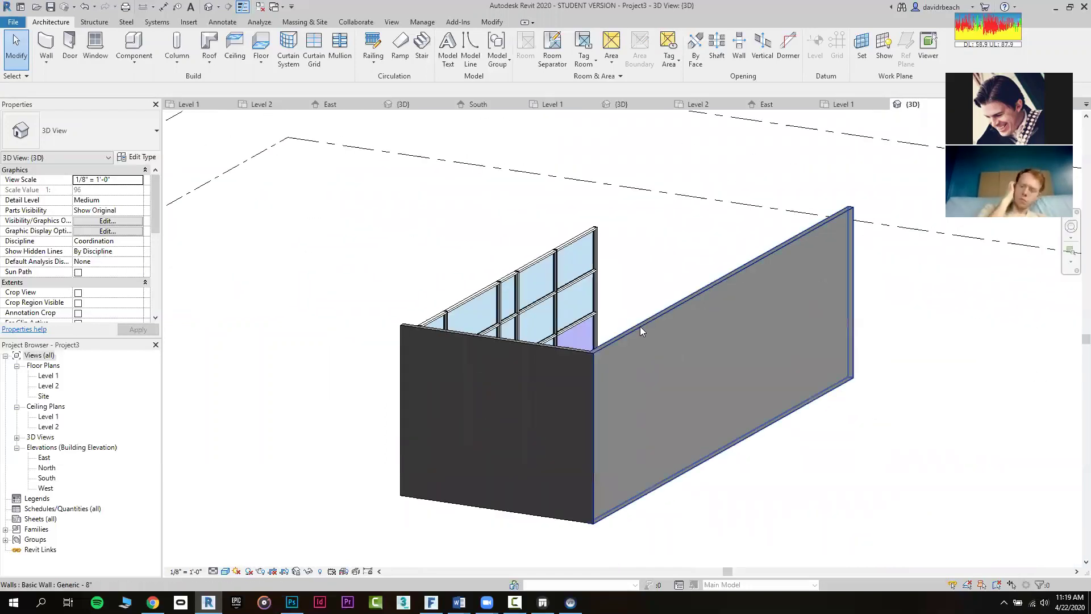
pyautogui.click(640, 329)
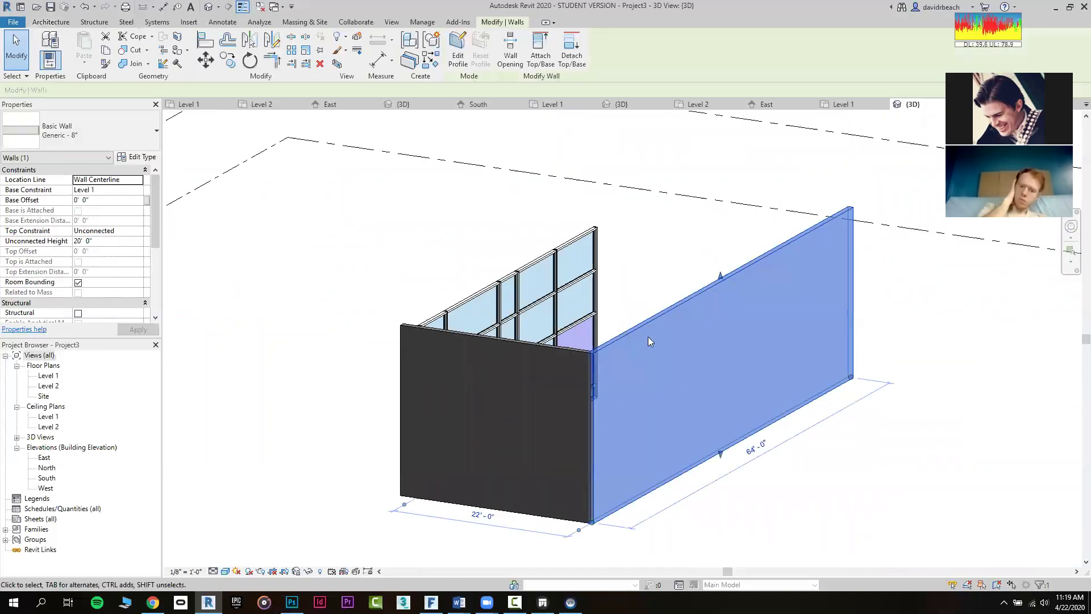
pyautogui.click(132, 159)
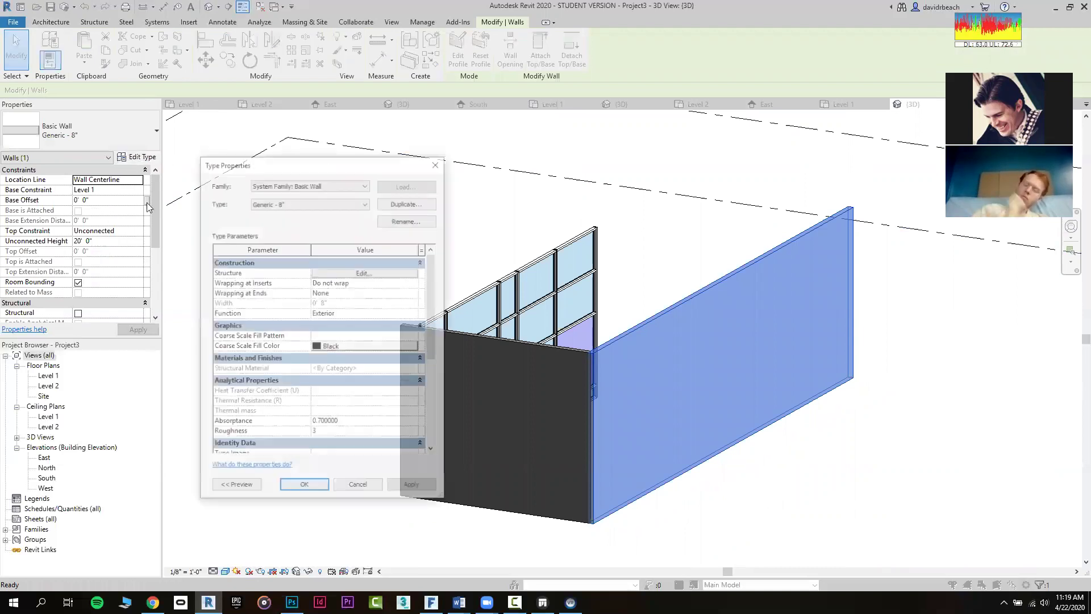
pyautogui.click(368, 271)
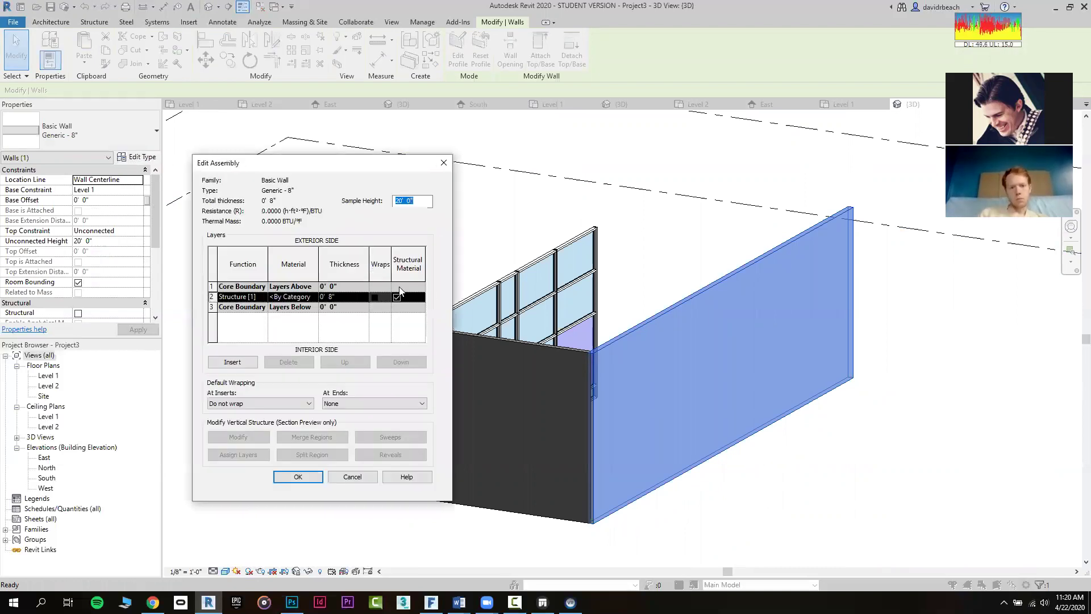
pyautogui.click(297, 297)
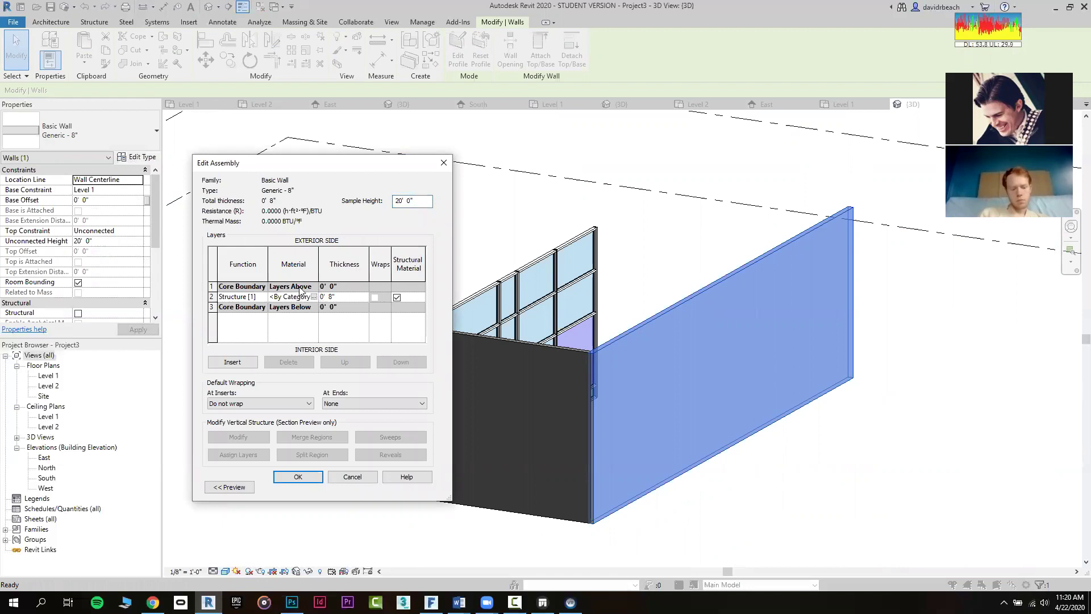
pyautogui.click(314, 296)
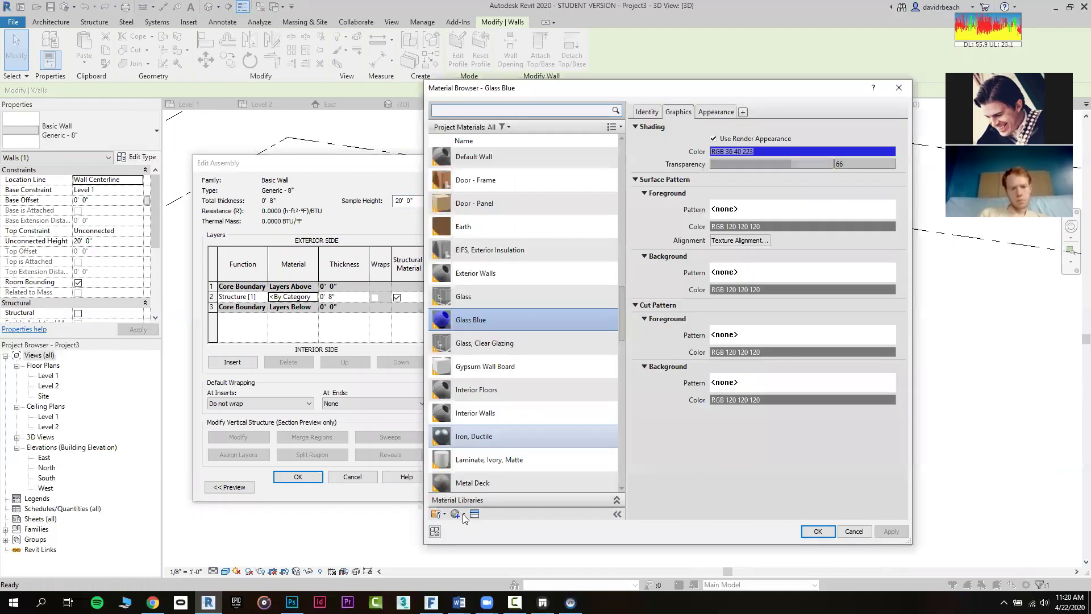
# Create a new project material and try to rename it
pyautogui.click(463, 514)
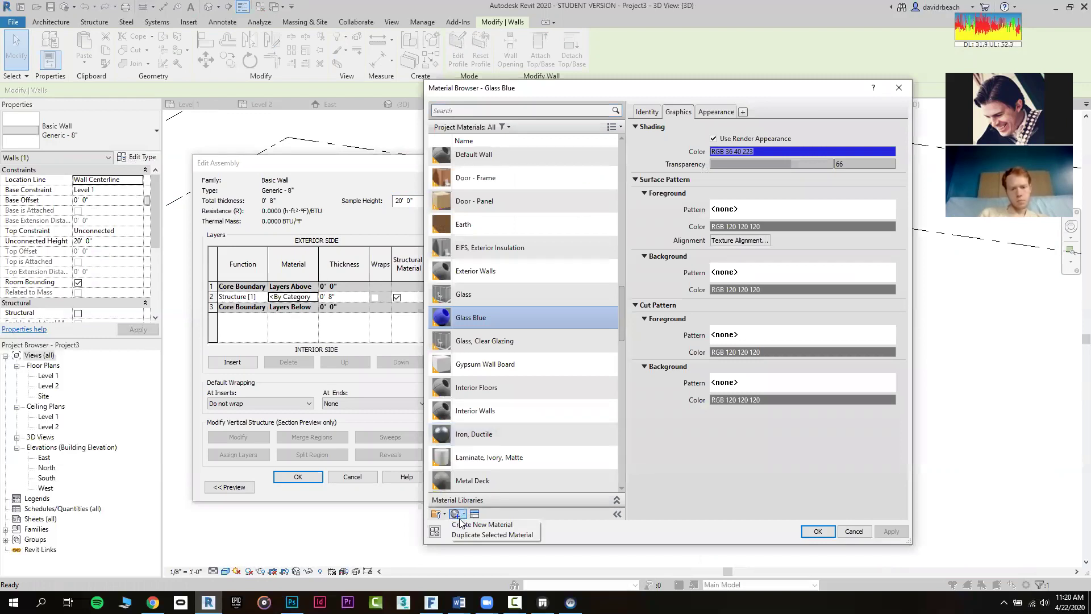
pyautogui.click(472, 524)
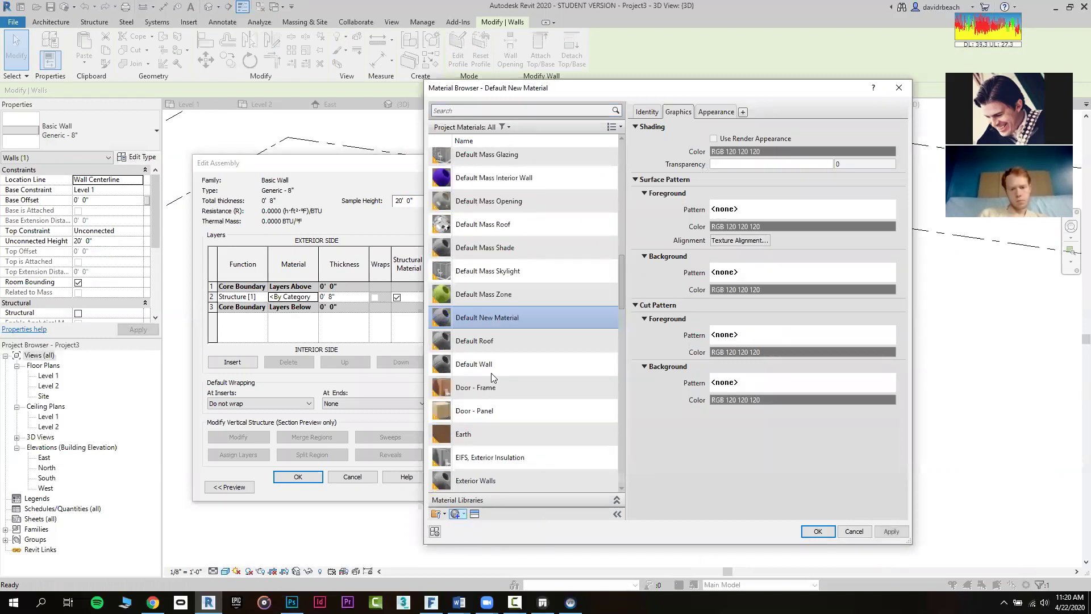
pyautogui.rightClick(483, 317)
pyautogui.click(512, 351)
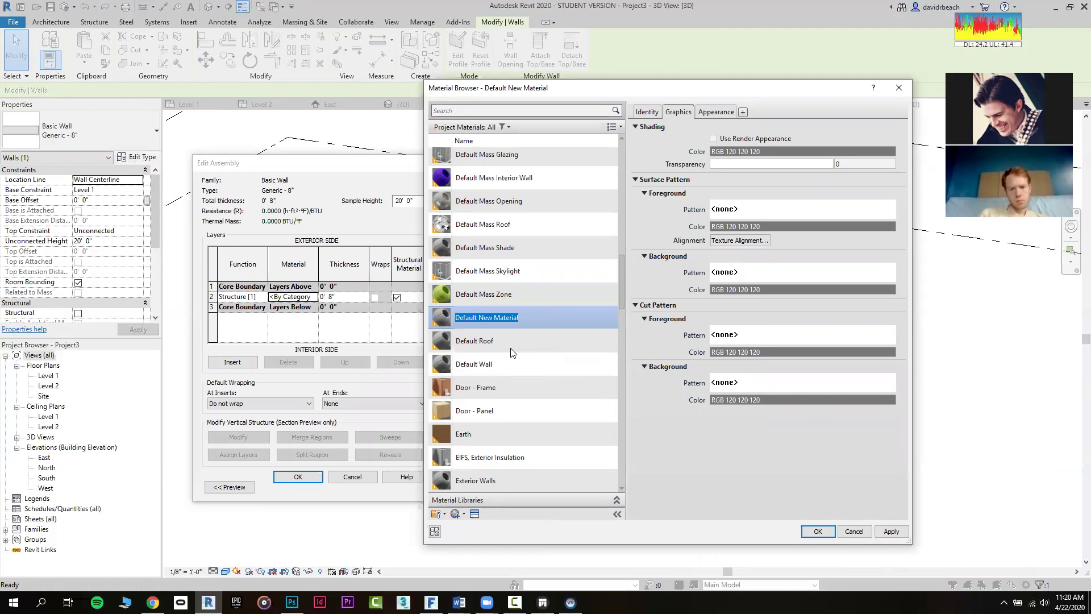
pyautogui.press('b')
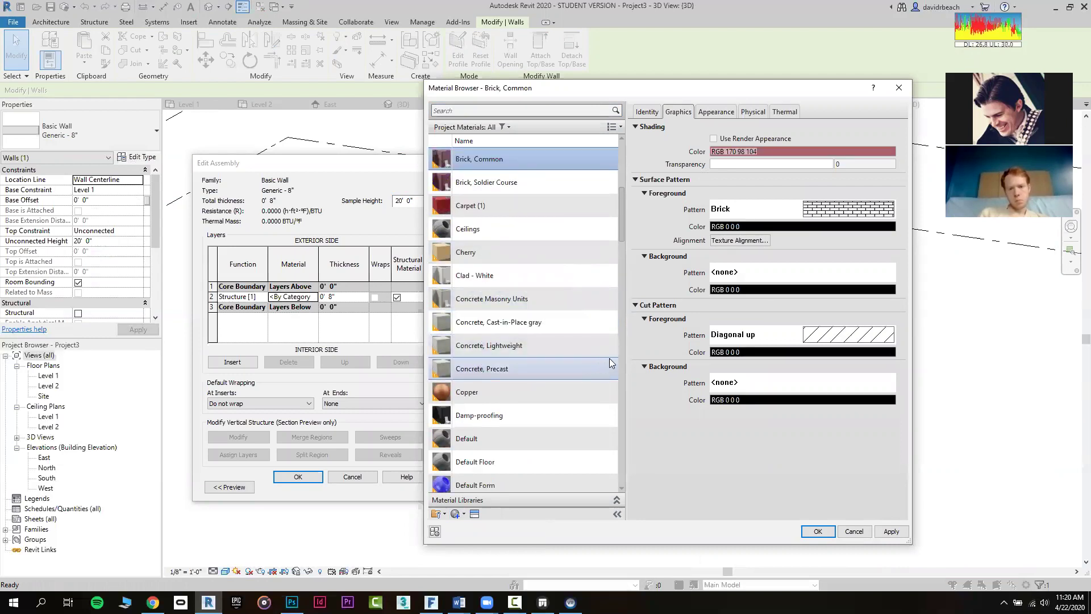
# Rename the Default material as Brick Wall 2
pyautogui.moveTo(621, 224); pyautogui.dragTo(622, 185)
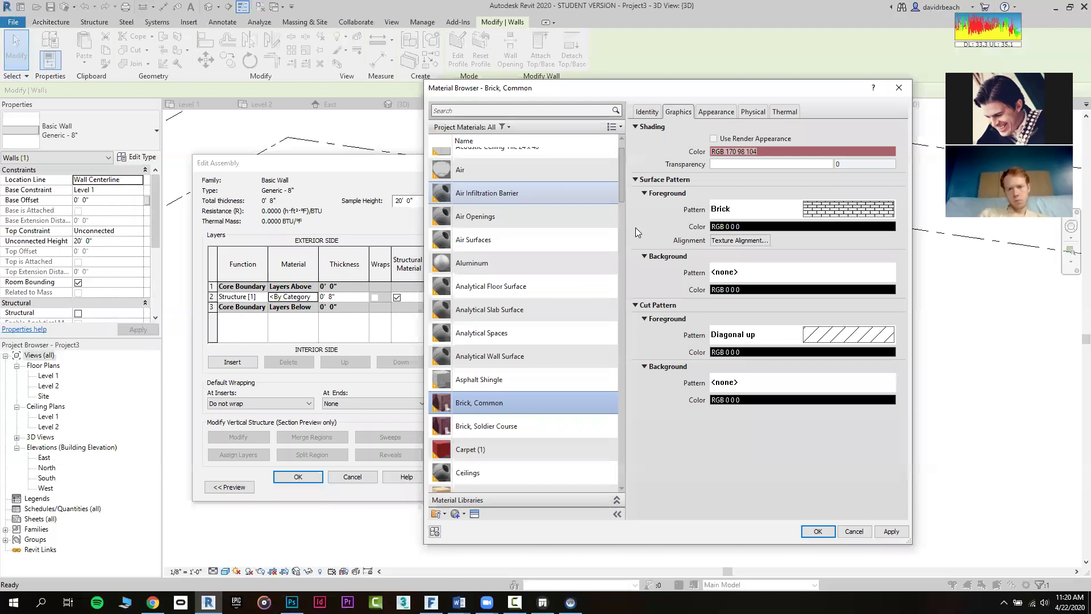
pyautogui.scroll(-4, 481, 377)
pyautogui.click(472, 385)
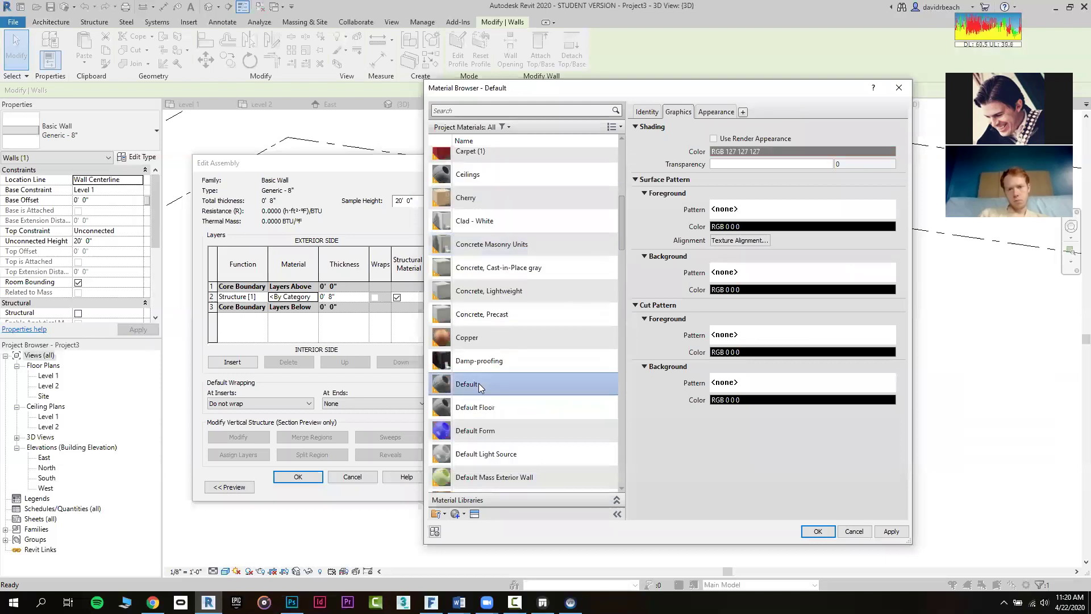
pyautogui.rightClick(472, 384)
pyautogui.click(507, 419)
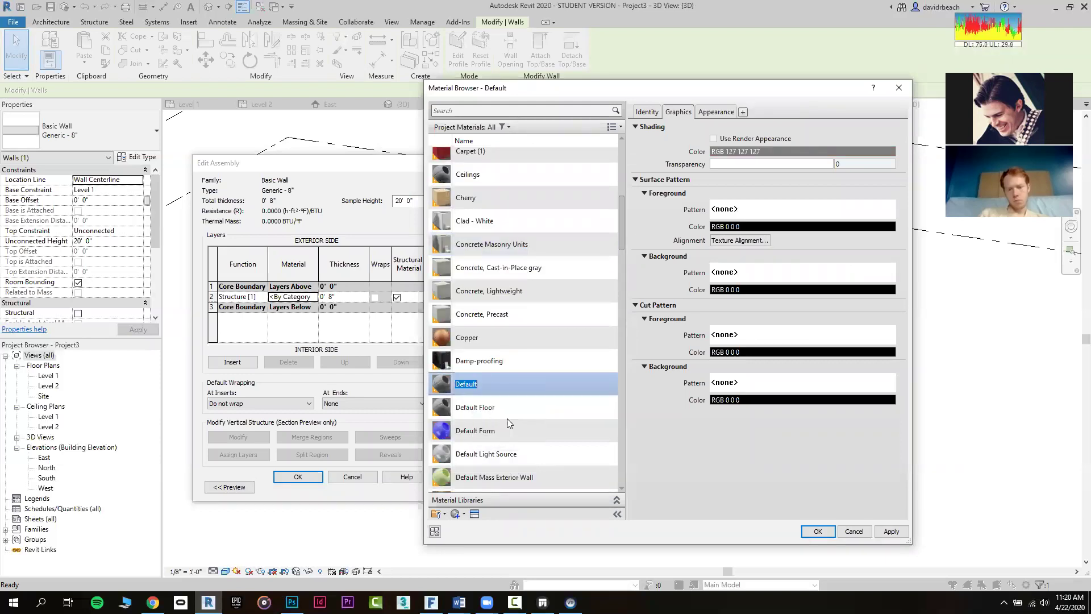
pyautogui.write('Brick')
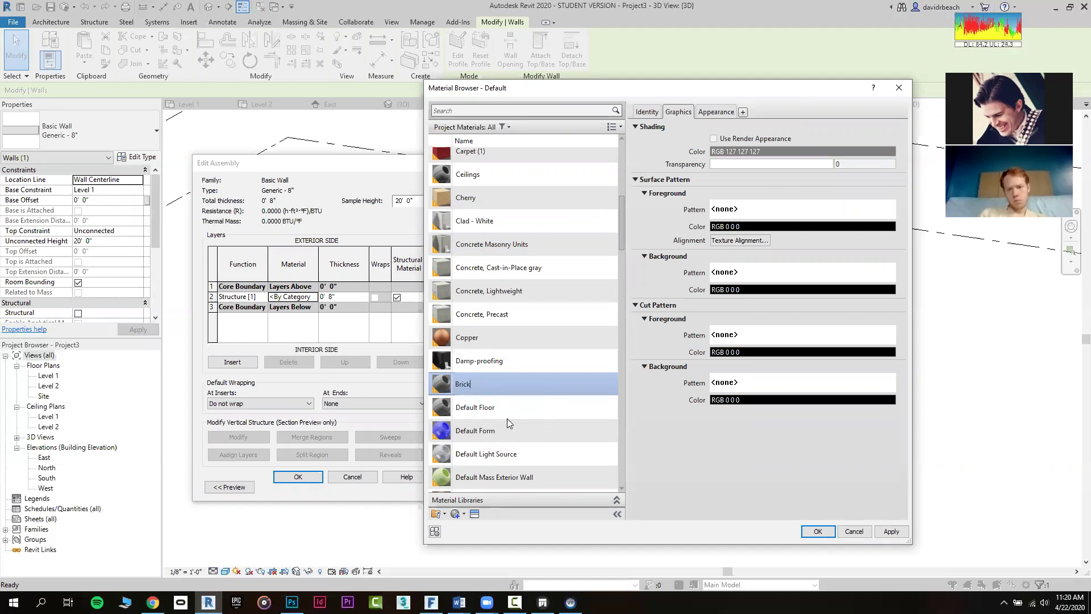
pyautogui.write(' Wall 2')
pyautogui.press('Return')
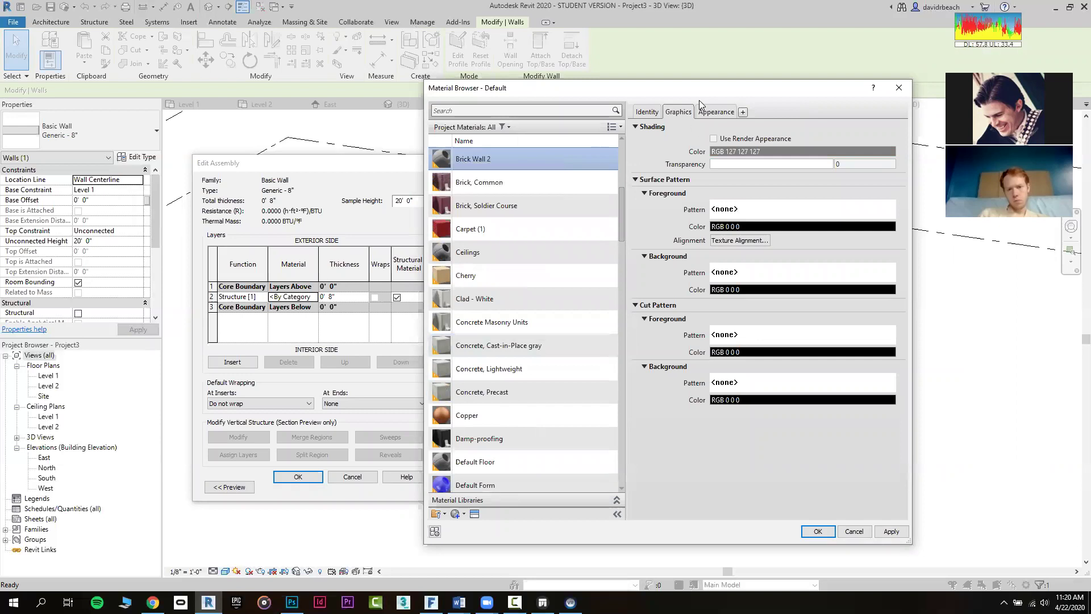
# Give Brick Wall 2 a light orange-brown appearance color and use the render appearance for its shading
pyautogui.click(715, 113)
pyautogui.click(759, 236)
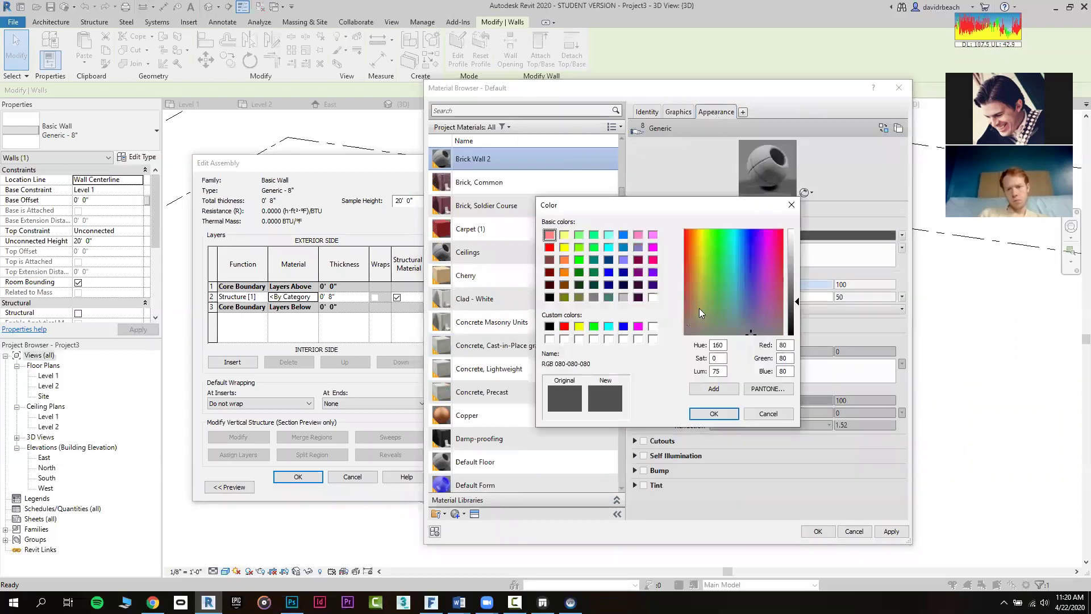
pyautogui.click(693, 310)
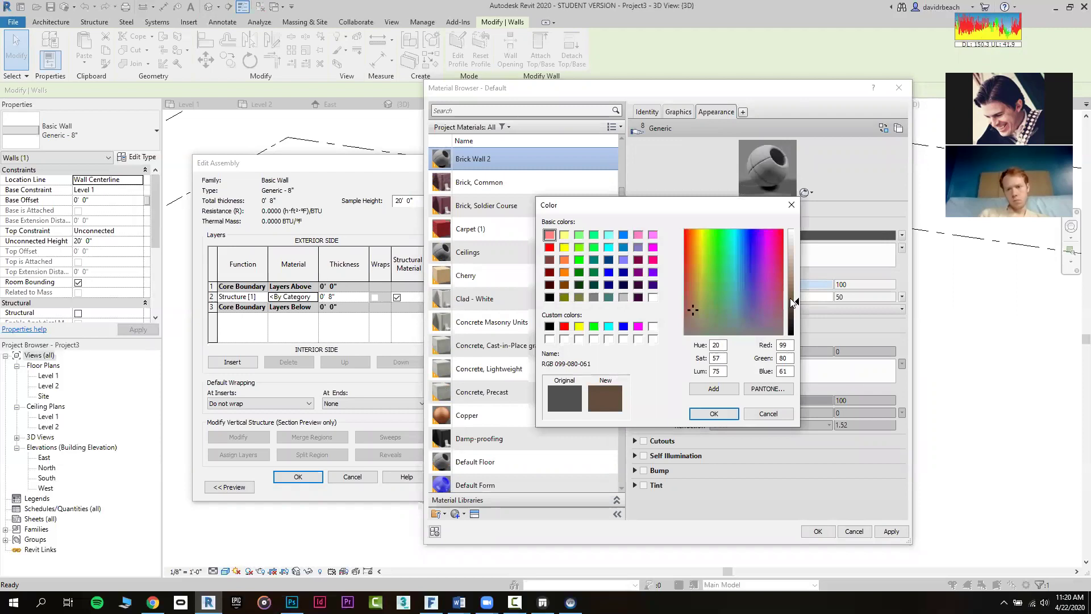
pyautogui.click(714, 413)
pyautogui.click(671, 112)
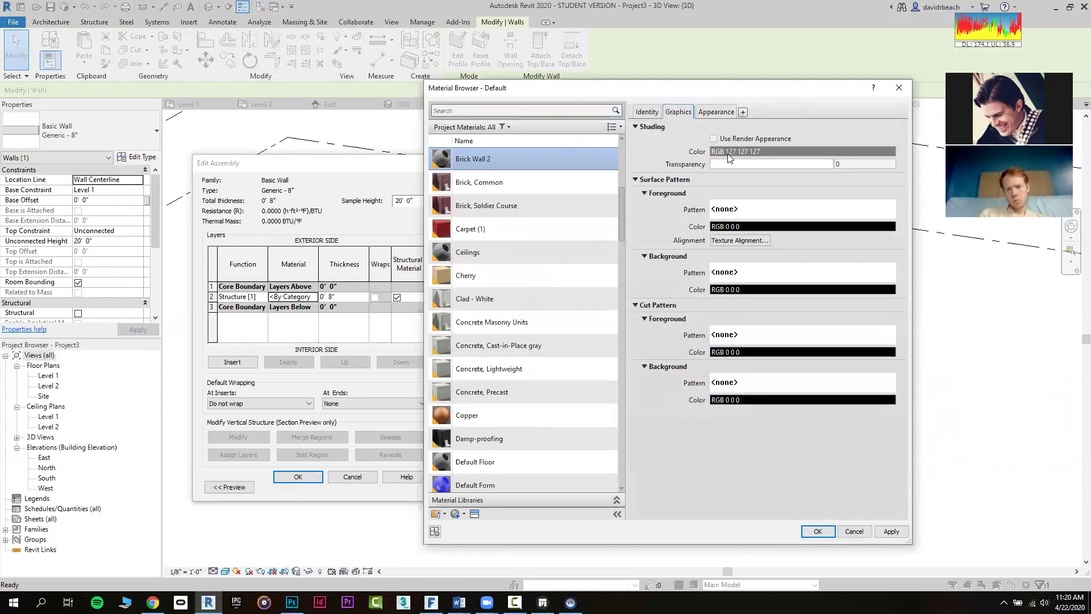
# Assign Brick Wall 2 to the wall's structure layer, accept the assembly and type changes, and deselect the wall
pyautogui.click(817, 531)
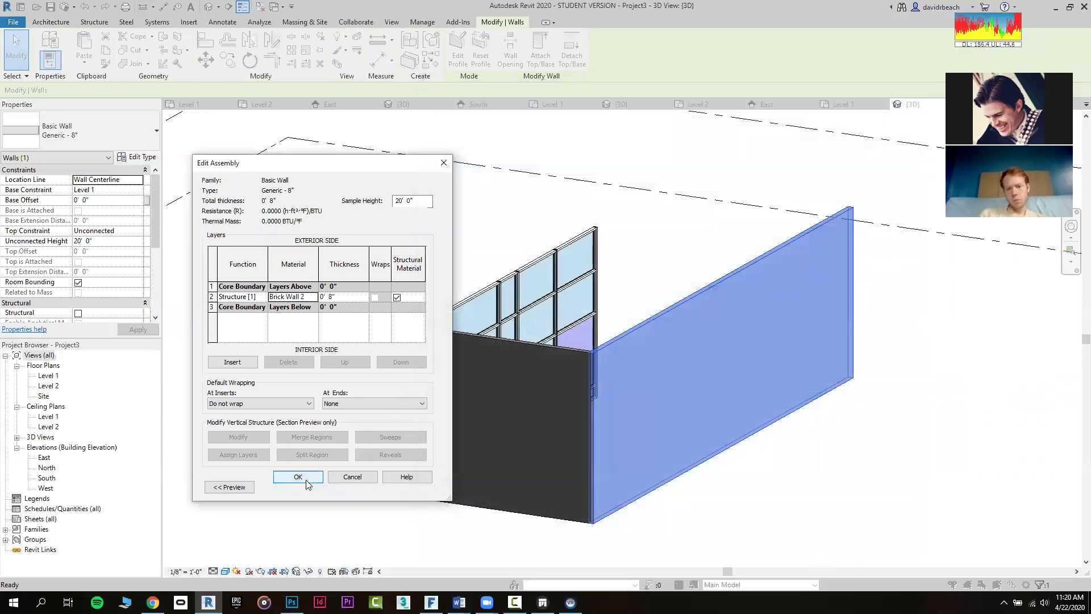
pyautogui.click(302, 477)
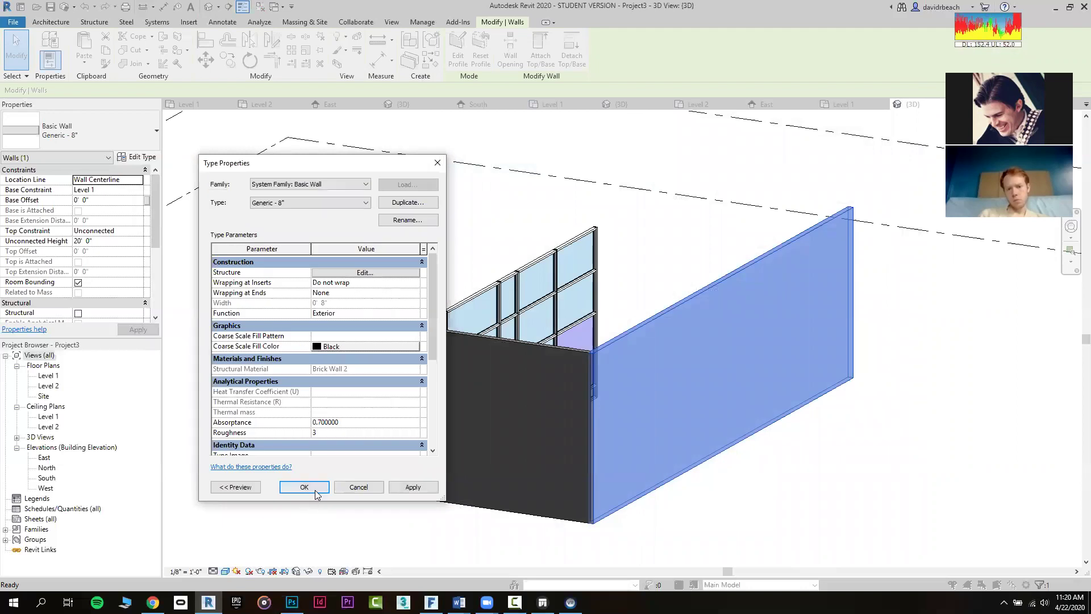
pyautogui.click(304, 487)
pyautogui.click(312, 397)
pyautogui.keyDown('shift'); pyautogui.moveTo(312, 398); pyautogui.dragTo(345, 411, button='middle'); pyautogui.keyUp('shift')
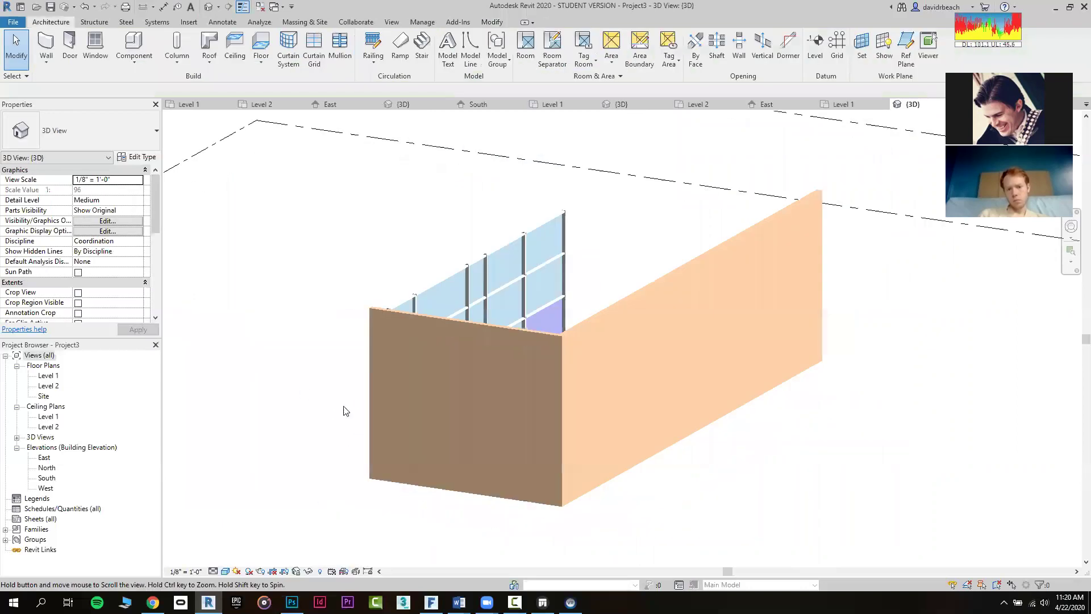
pyautogui.keyDown('shift'); pyautogui.moveTo(548, 355); pyautogui.dragTo(549, 350, button='middle'); pyautogui.keyUp('shift')
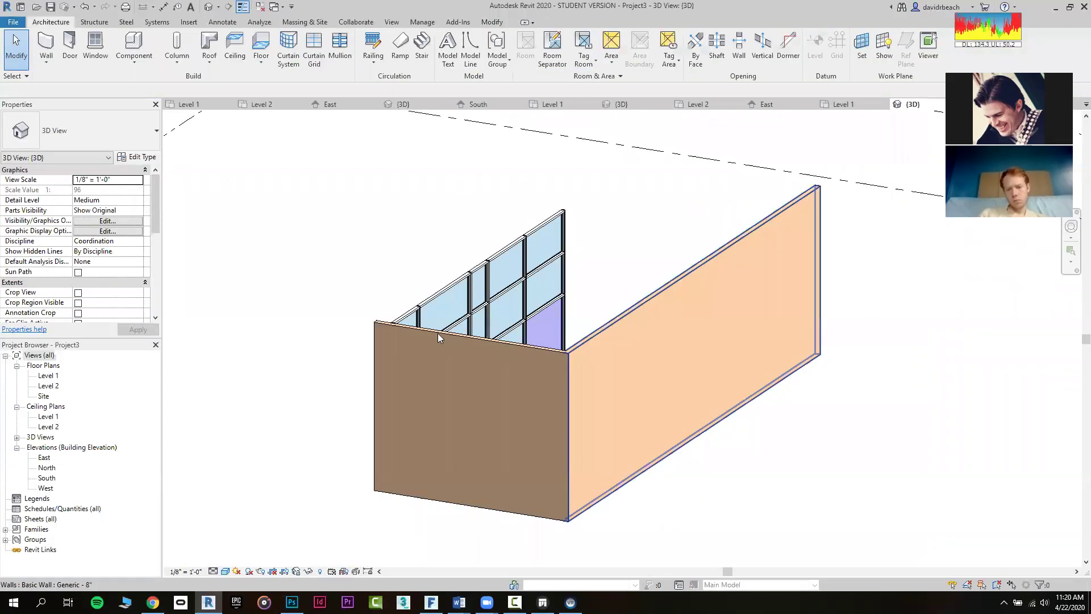
# Open the type properties of the short end wall
pyautogui.click(519, 348)
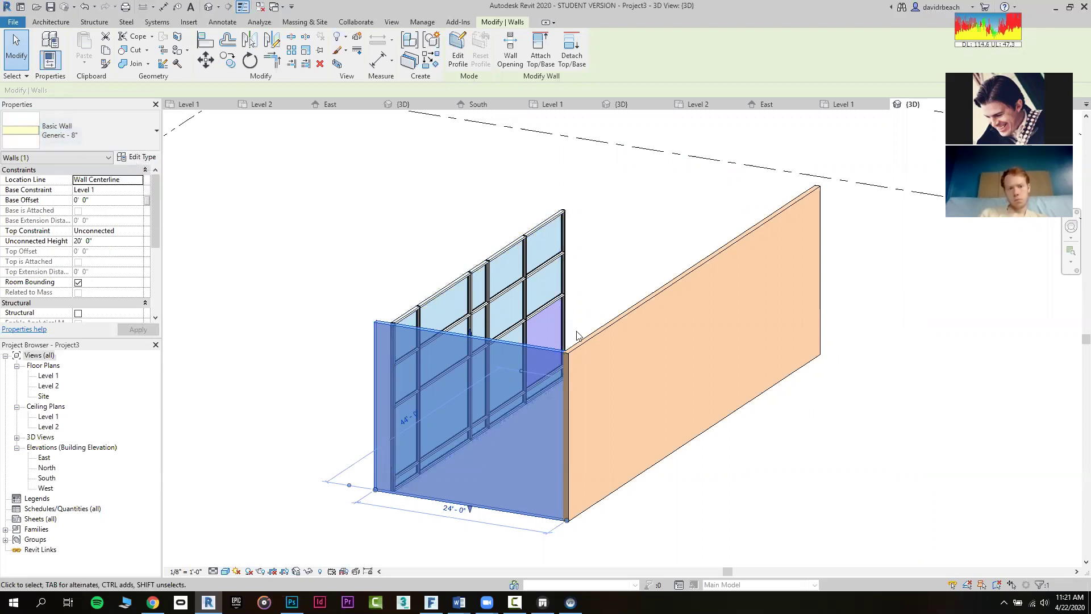
pyautogui.click(143, 162)
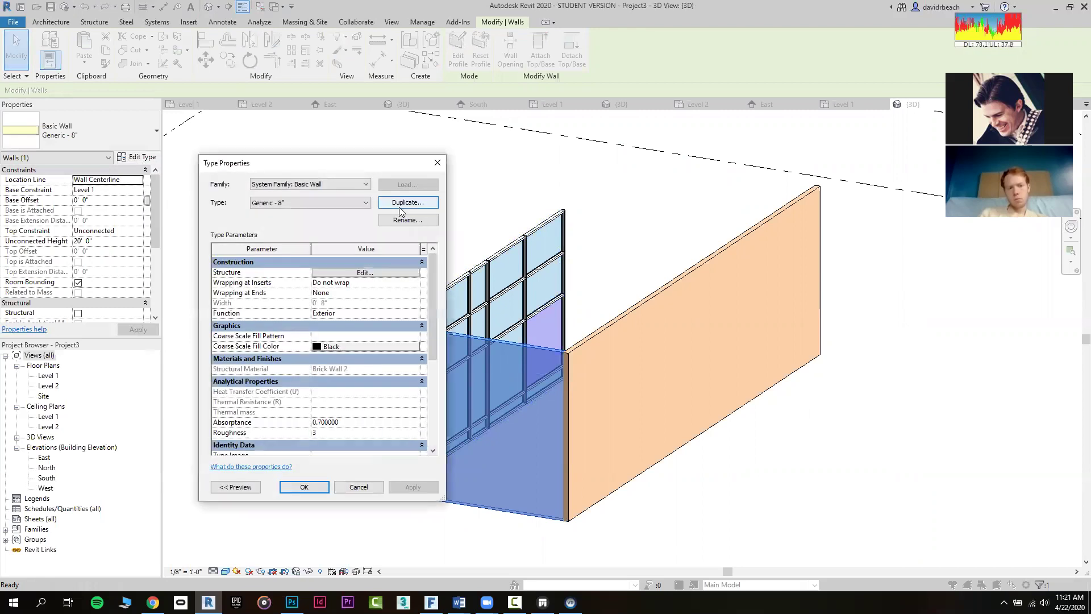
# Try to duplicate the short wall's Generic - 8" type under its existing name
pyautogui.click(406, 202)
pyautogui.click(335, 325)
pyautogui.press('BackSpace')
pyautogui.press('Return')
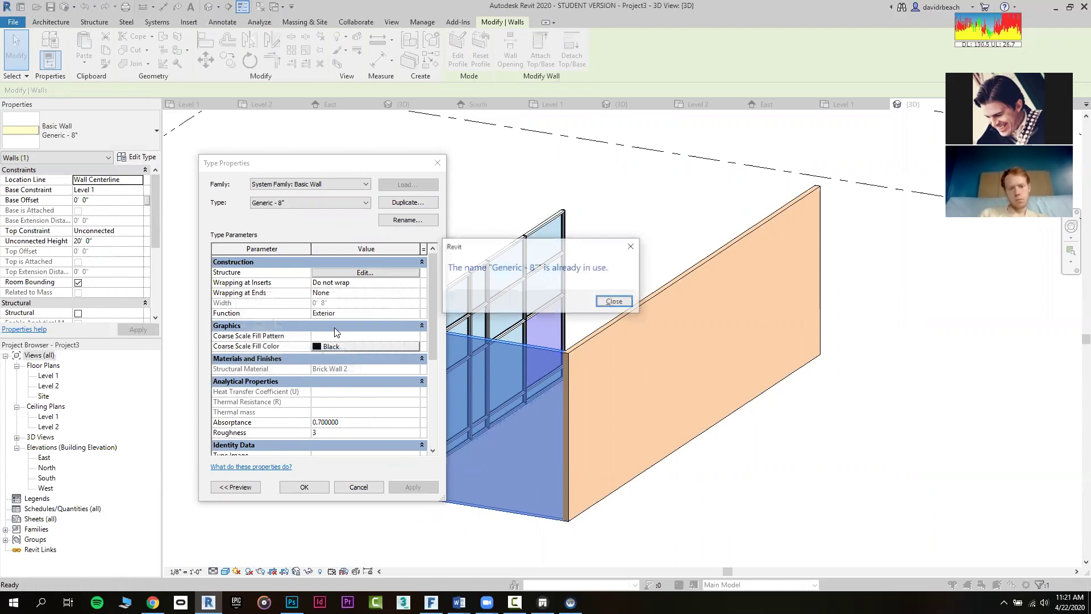
pyautogui.press('Return')
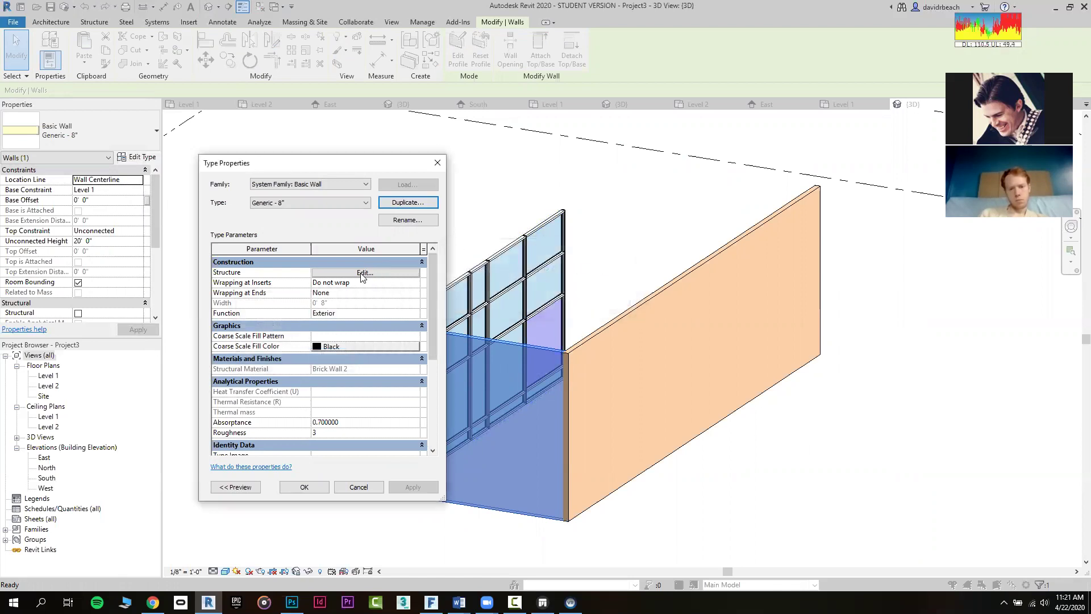
# Check the wall type's structure layers and the list of available basic wall types
pyautogui.click(365, 273)
pyautogui.click(352, 476)
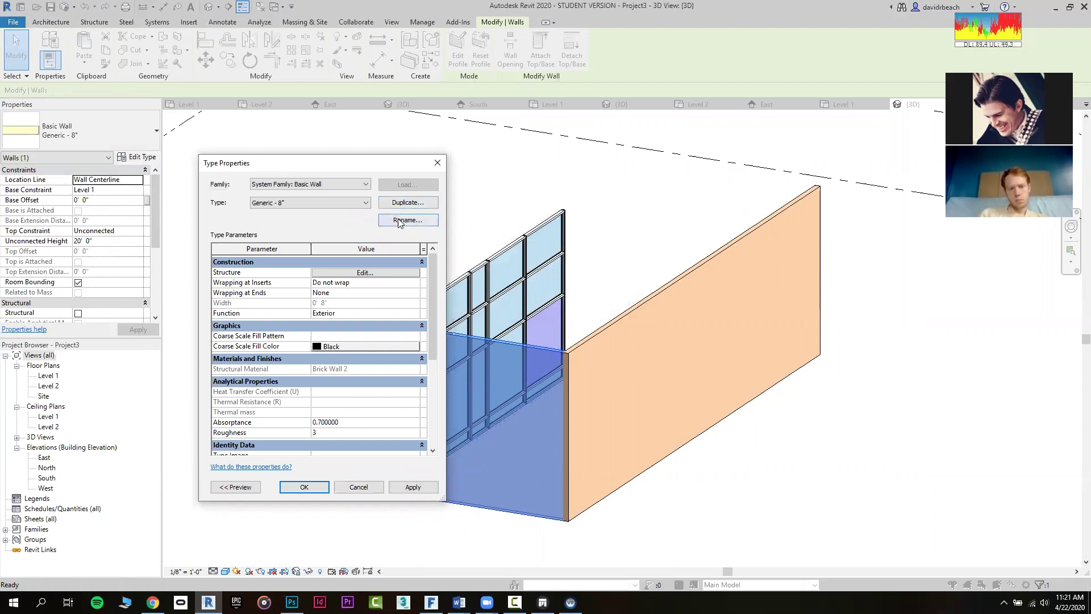
pyautogui.click(346, 202)
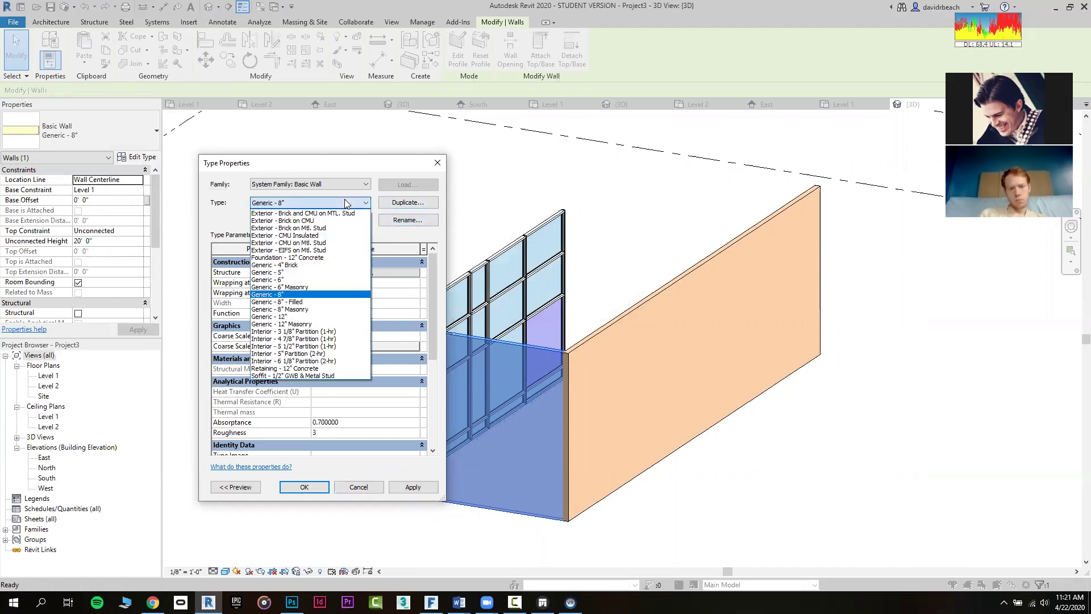
pyautogui.click(395, 209)
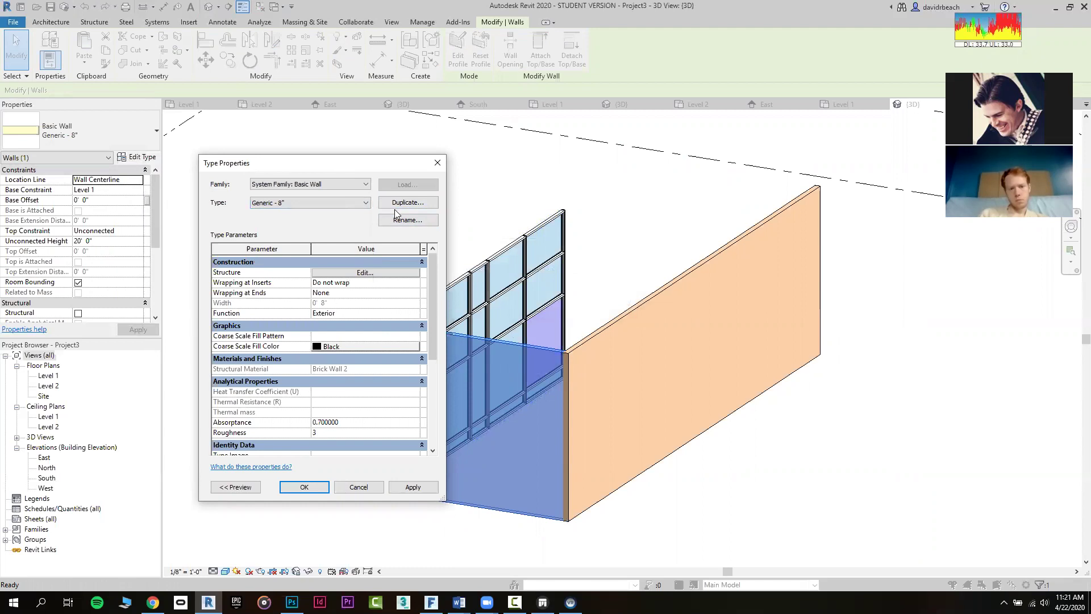
# Duplicate the short wall's type as Generic - 8" Wood, accept the type properties, and deselect the wall
pyautogui.click(401, 203)
pyautogui.click(331, 325)
pyautogui.press('BackSpace')
pyautogui.write('Wood')
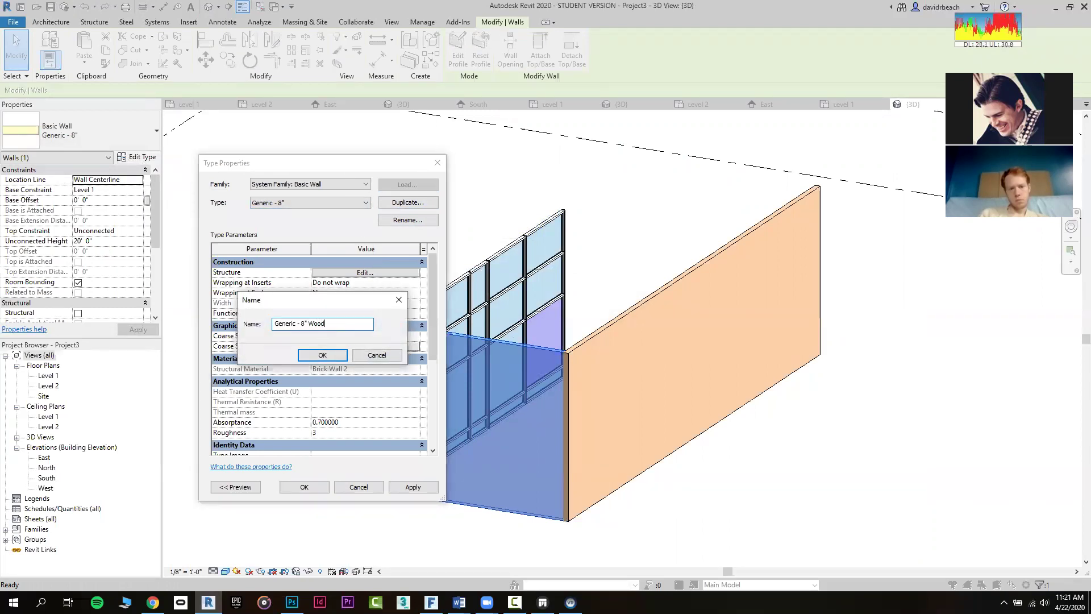
pyautogui.press('Return')
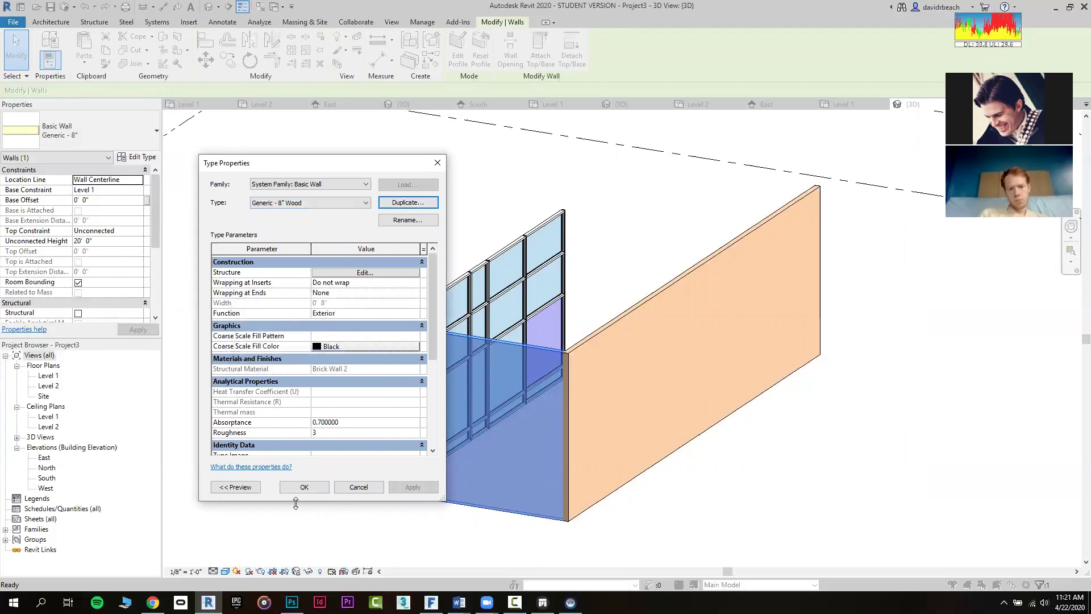
pyautogui.click(302, 487)
pyautogui.click(273, 409)
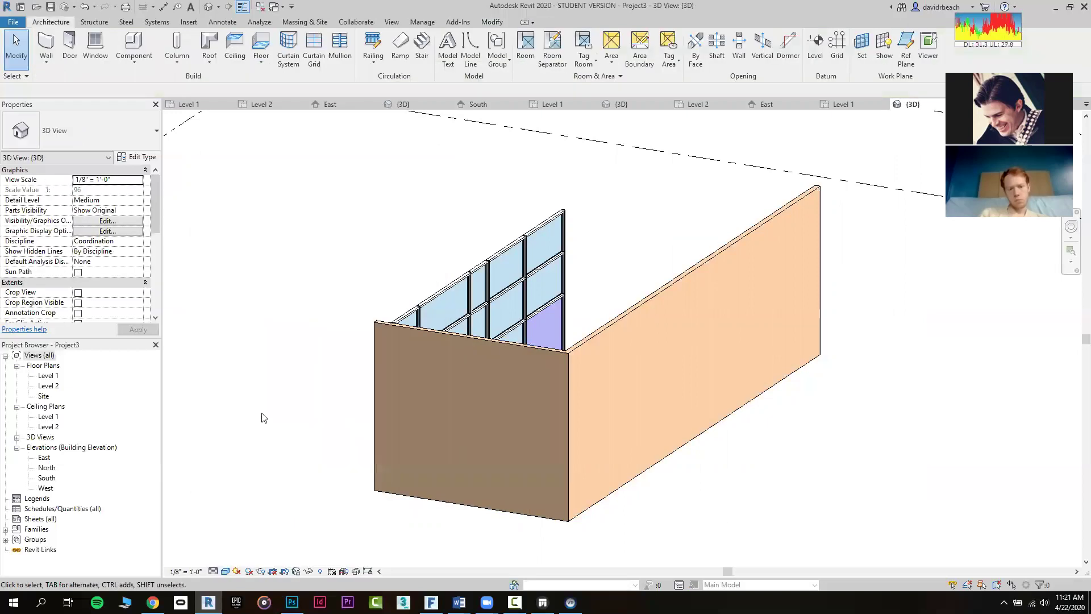
# Compare the types assigned to the short end wall and the long wall by selecting each in turn
pyautogui.click(476, 331)
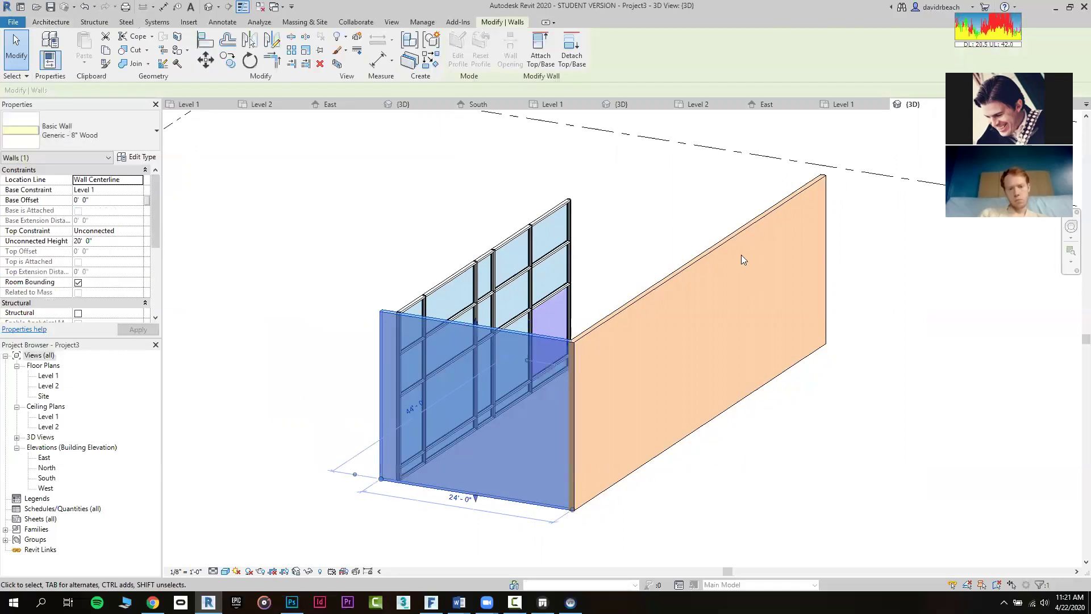
pyautogui.click(727, 247)
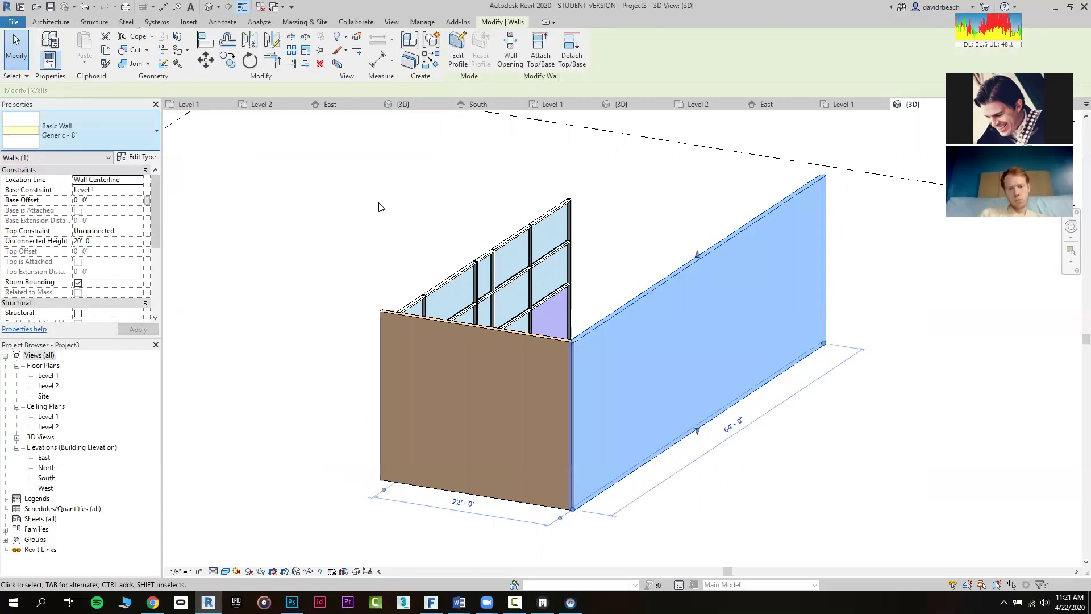
pyautogui.press('Escape')
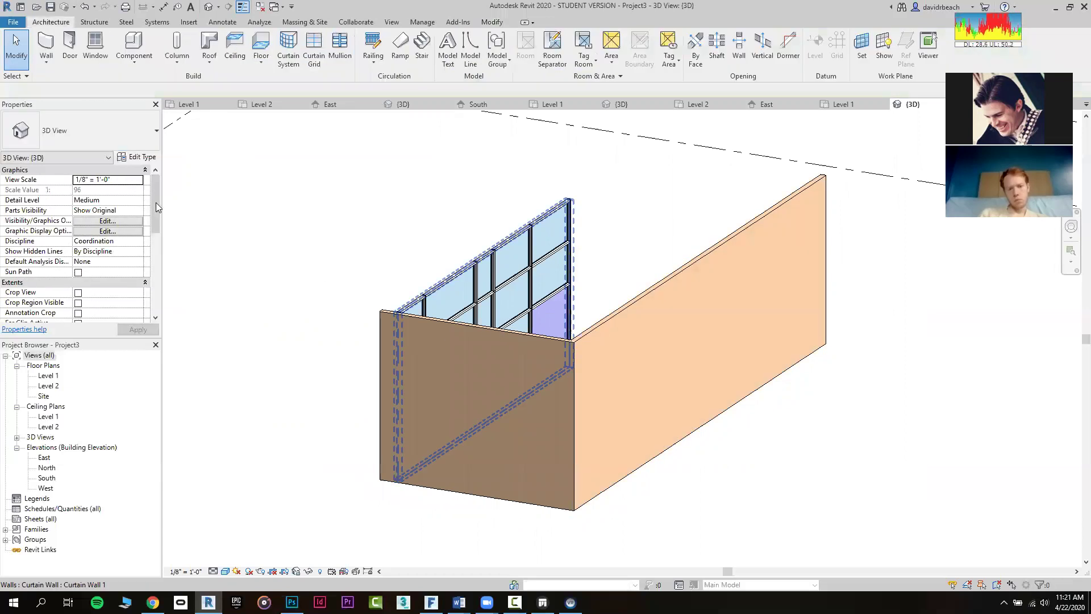
# Create a new material named Wood for the structure layer of the short wall's Generic - 8" Wood type
pyautogui.click(136, 158)
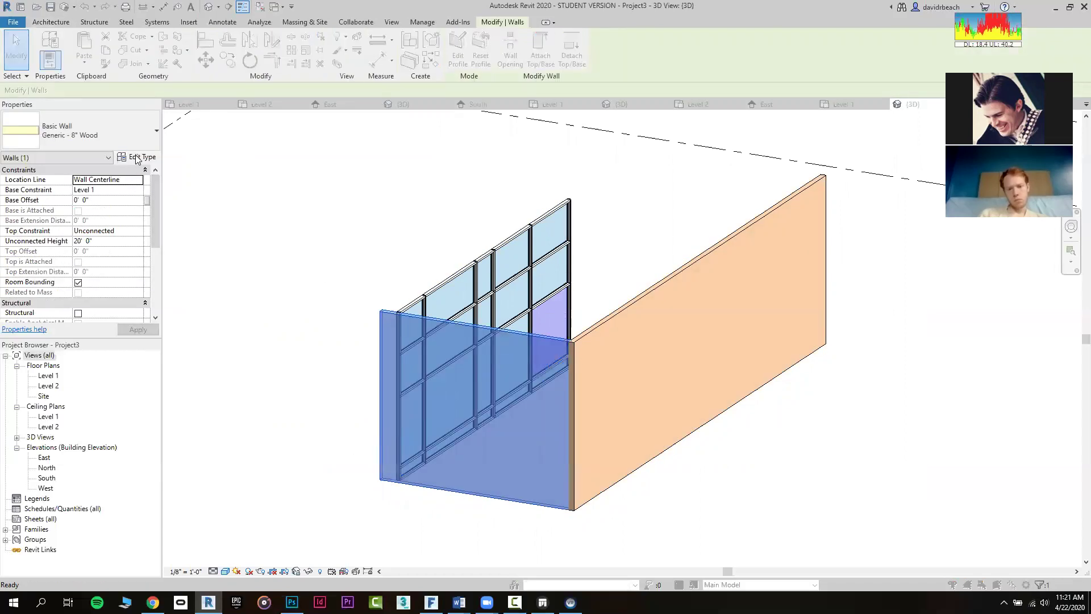
pyautogui.click(392, 272)
pyautogui.click(293, 296)
pyautogui.click(314, 297)
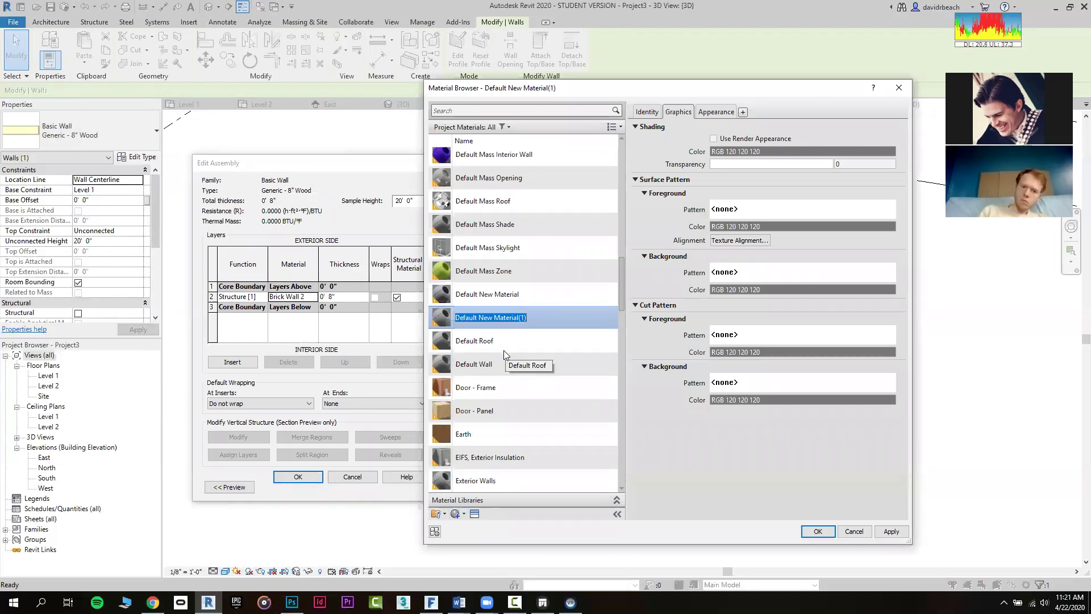
pyautogui.write('W')
pyautogui.press('BackSpace')
pyautogui.write('ood')
pyautogui.press('Return')
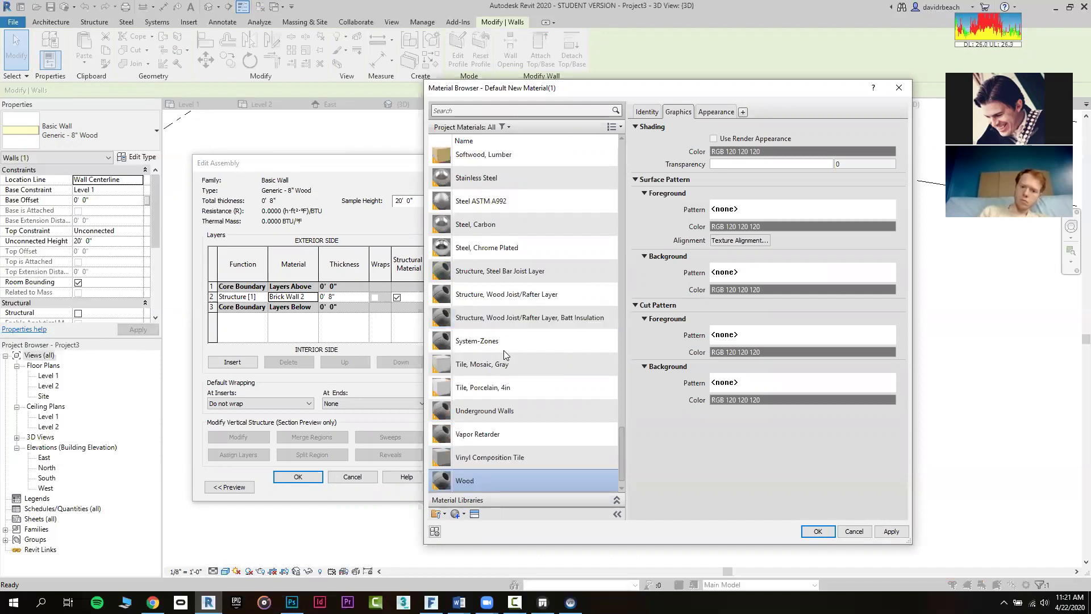
# Set the Wood material's generic appearance color to a dark brown
pyautogui.click(726, 112)
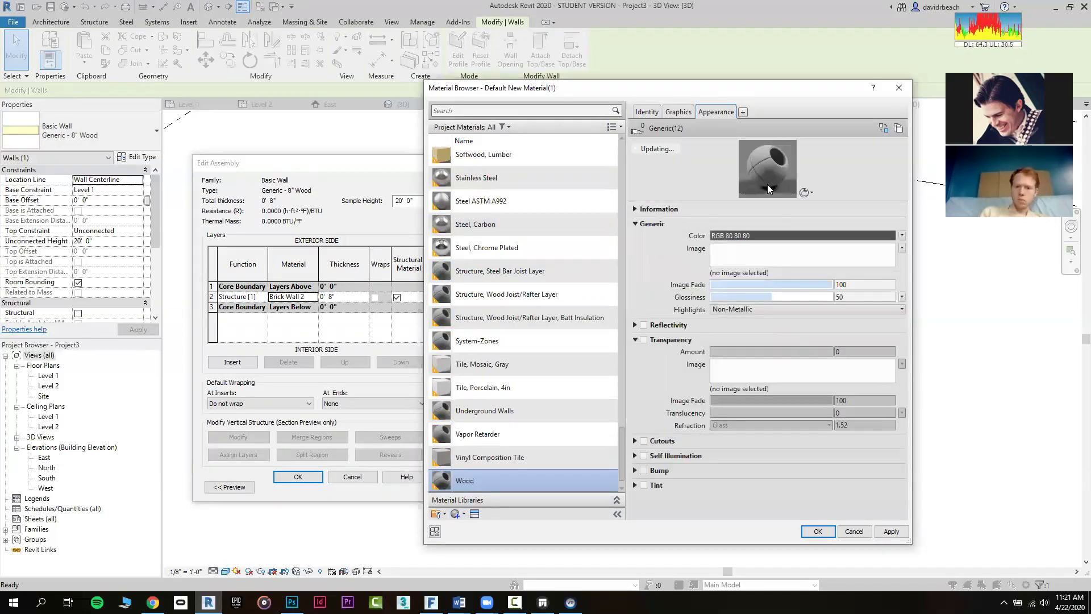
pyautogui.click(745, 235)
pyautogui.click(697, 314)
pyautogui.click(794, 305)
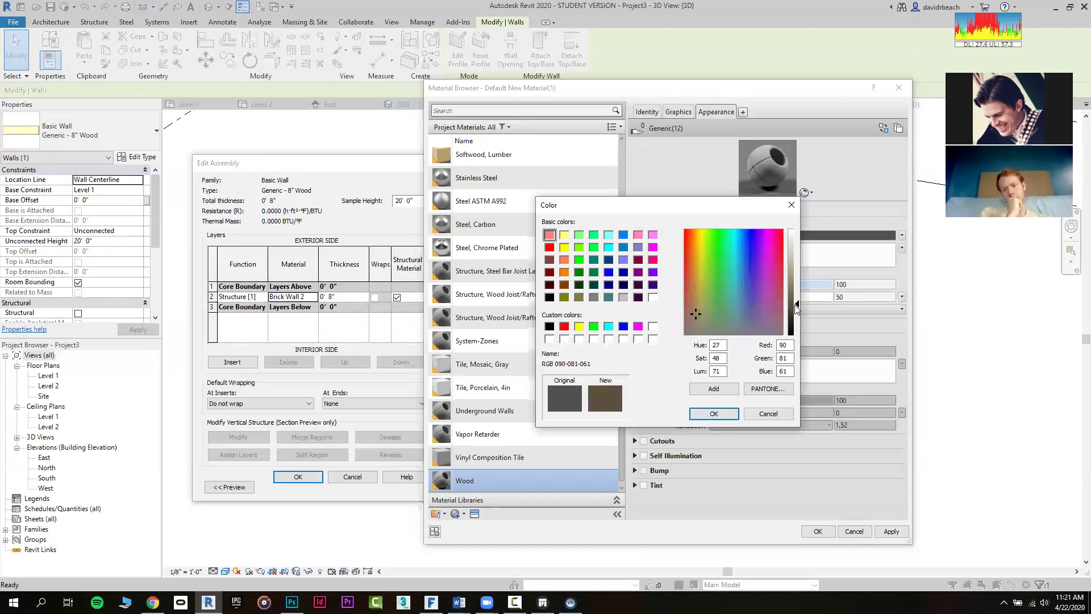
pyautogui.click(714, 412)
# Make Wood's shading use the render appearance, assign it to the structure layer, and accept the wall assembly and type properties
pyautogui.click(678, 112)
pyautogui.click(713, 138)
pyautogui.click(818, 531)
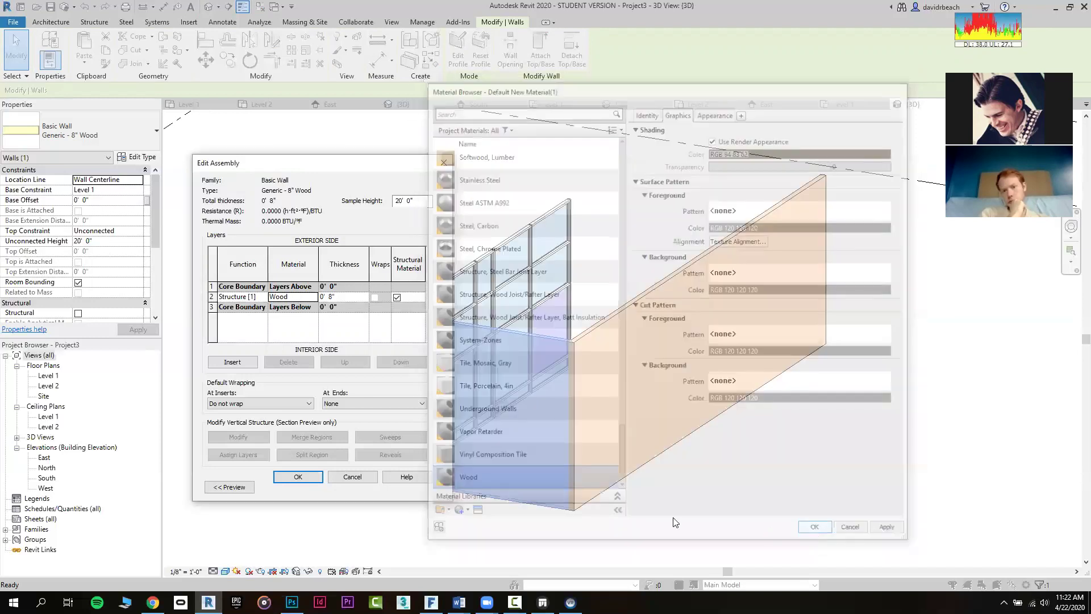
pyautogui.click(298, 476)
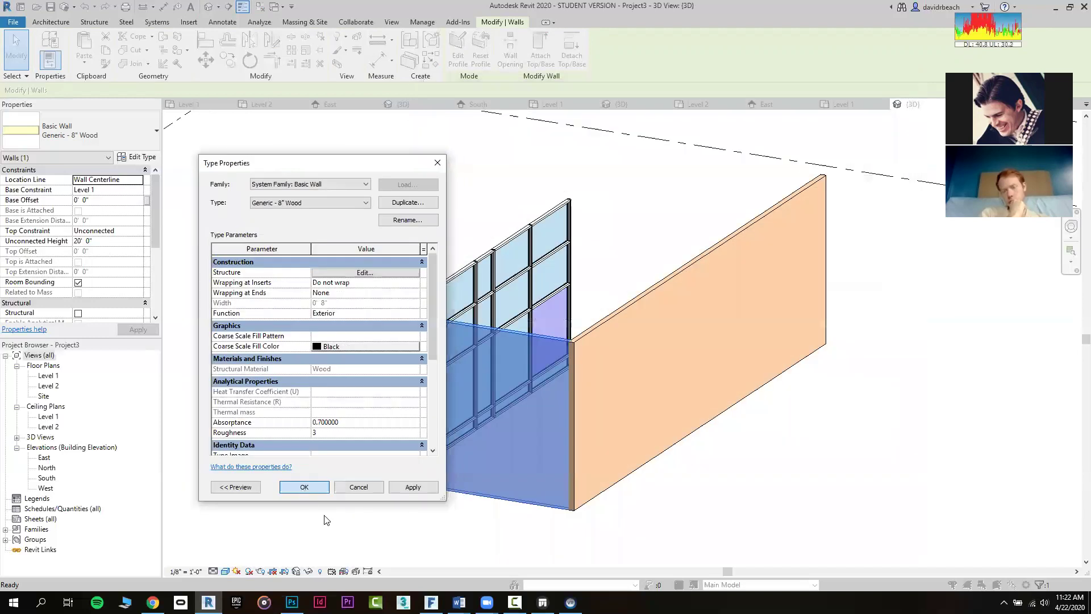
pyautogui.click(300, 485)
# Export the 3D view as FBX, replacing the existing Window Wall Materials.fbx in the 222-20 folder
pyautogui.keyDown('shift'); pyautogui.moveTo(459, 462); pyautogui.dragTo(599, 499, button='middle'); pyautogui.keyUp('shift')
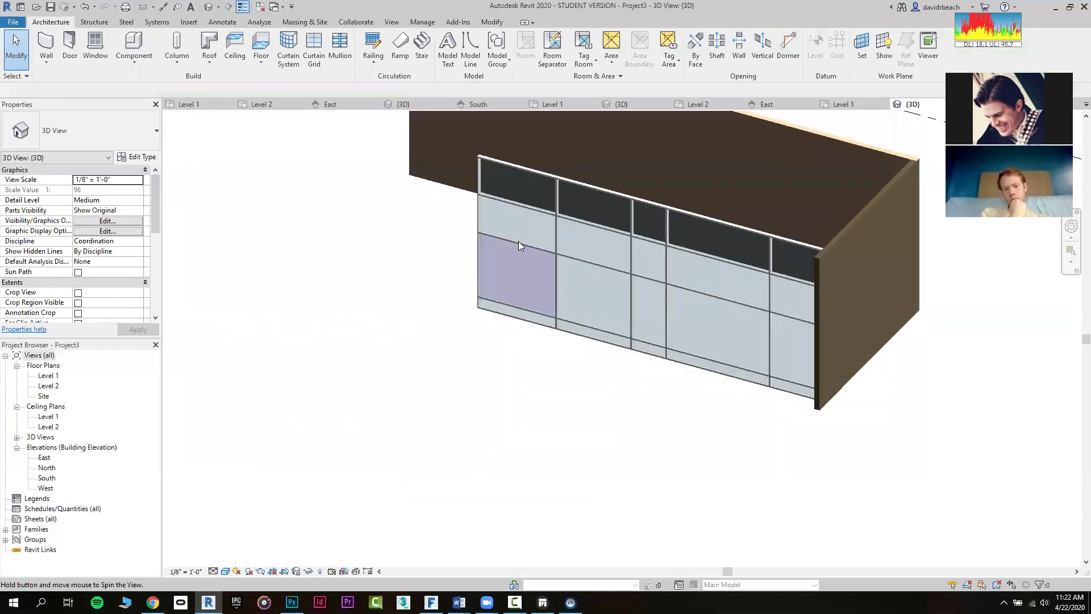
pyautogui.keyDown('shift'); pyautogui.moveTo(586, 282); pyautogui.dragTo(544, 268, button='middle'); pyautogui.keyUp('shift')
pyautogui.keyDown('shift'); pyautogui.moveTo(517, 319); pyautogui.dragTo(550, 278, button='middle'); pyautogui.keyUp('shift')
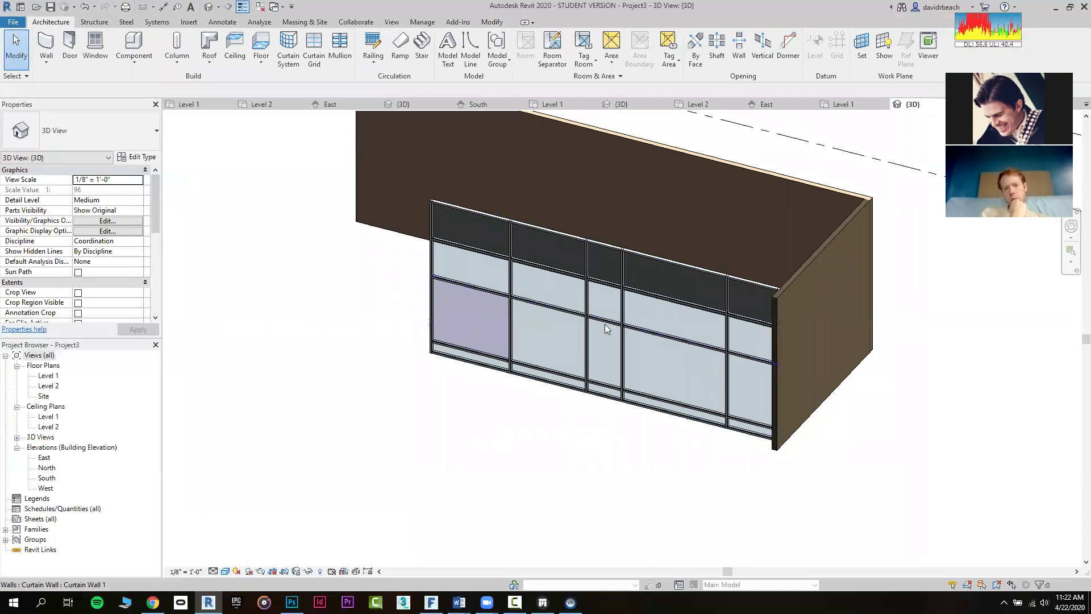
pyautogui.moveTo(595, 375); pyautogui.dragTo(559, 392, button='middle')
pyautogui.moveTo(242, 166); pyautogui.dragTo(276, 198, button='middle')
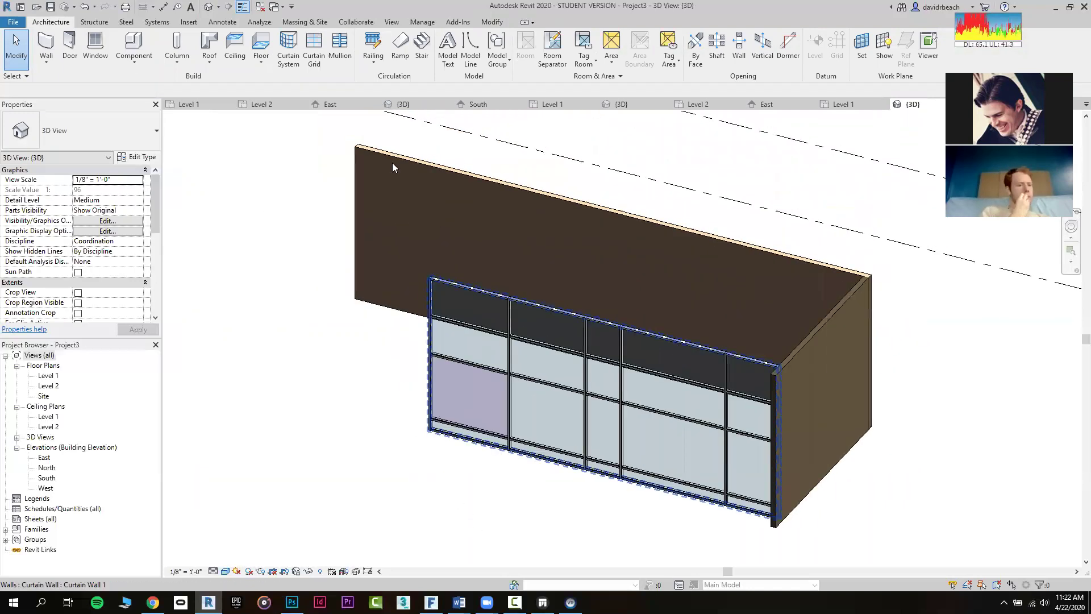
pyautogui.click(12, 22)
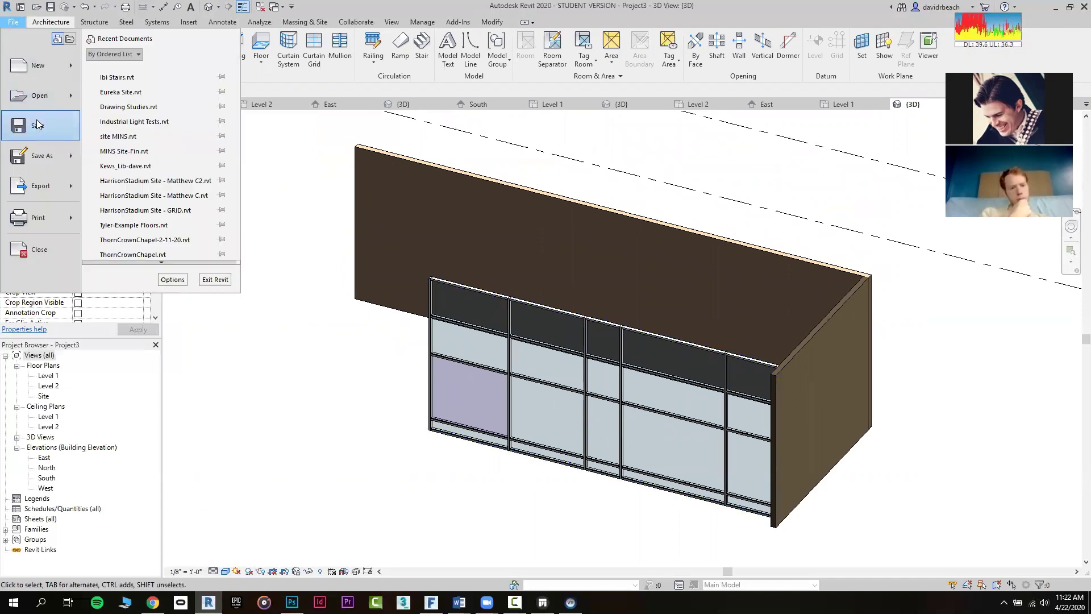
pyautogui.moveTo(35, 180)
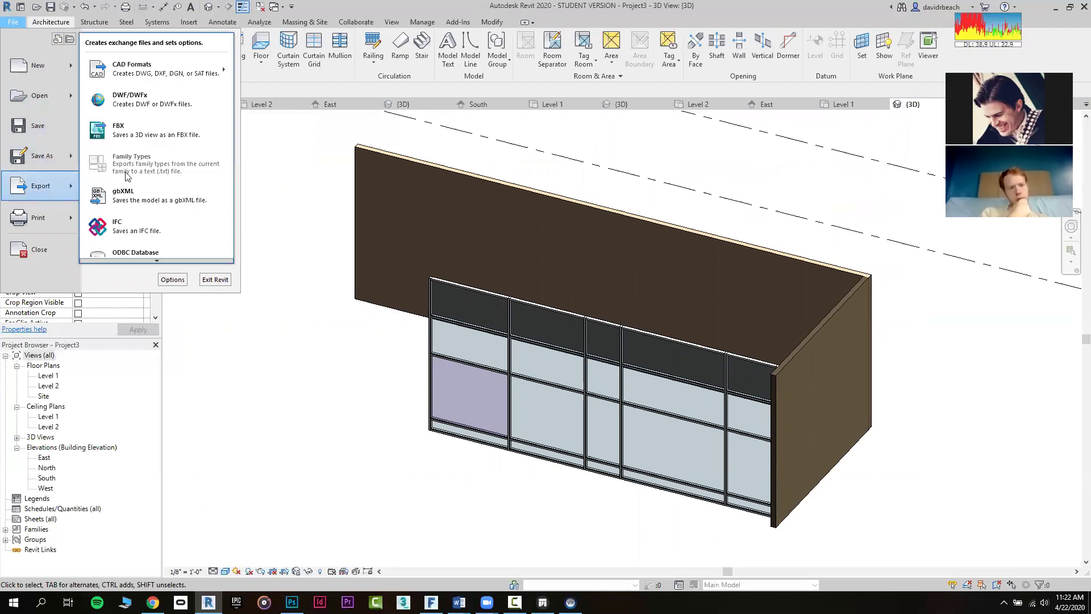
pyautogui.click(134, 142)
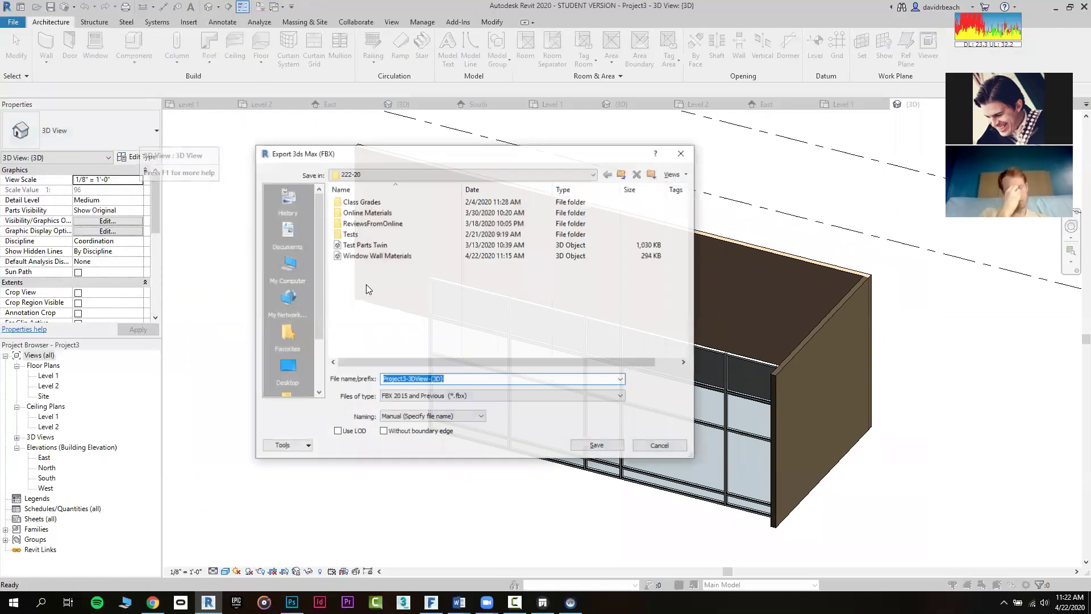
pyautogui.click(402, 256)
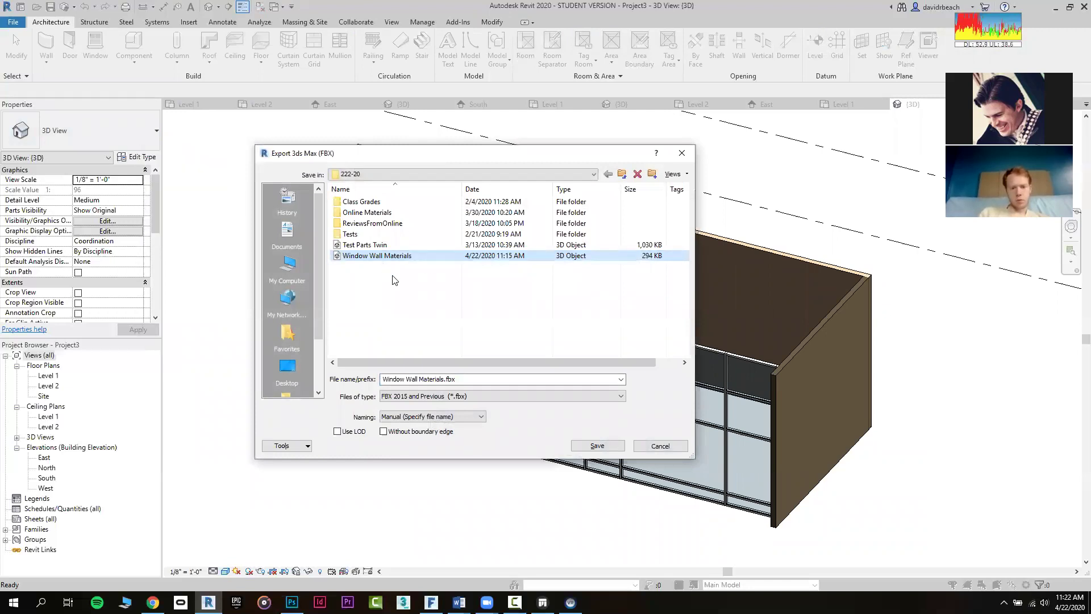
pyautogui.click(597, 446)
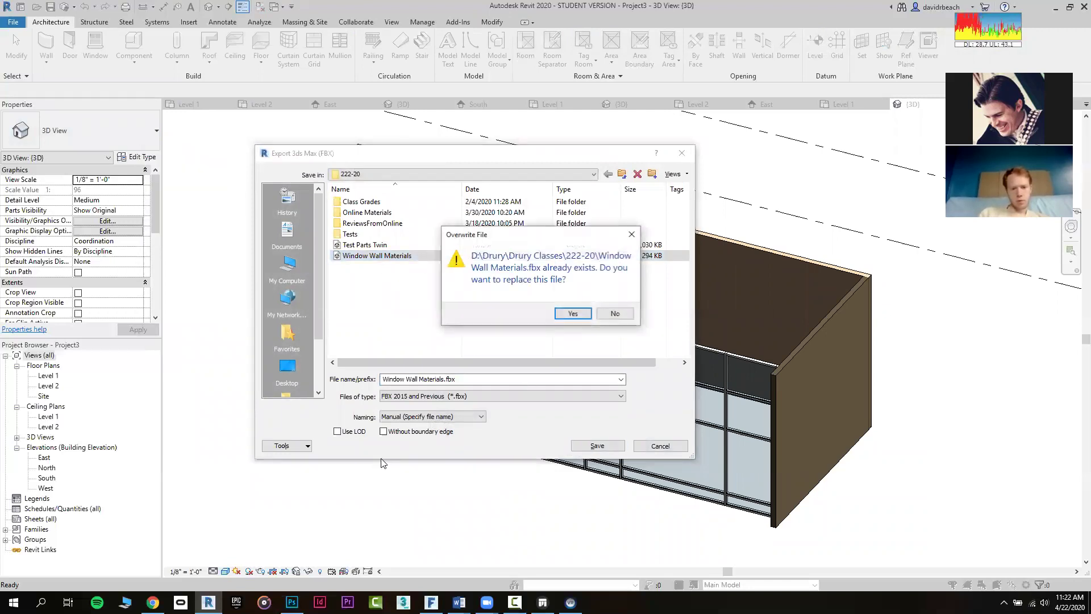
pyautogui.click(573, 313)
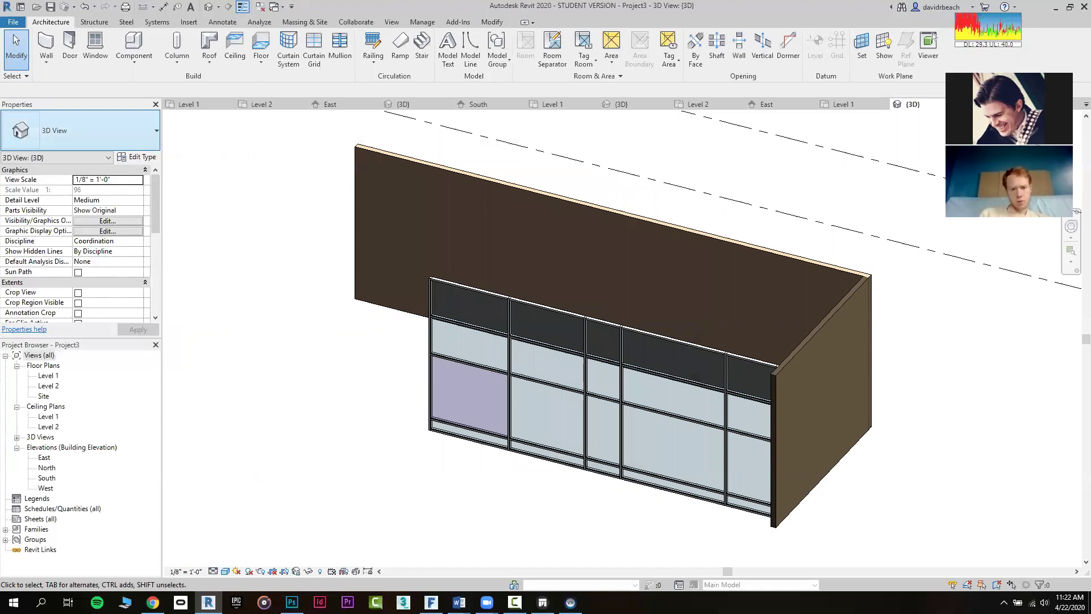
# Switch to Twinmotion and reload the imported Window Wall Materials FBX
pyautogui.hotkey('alt', 'Tab')
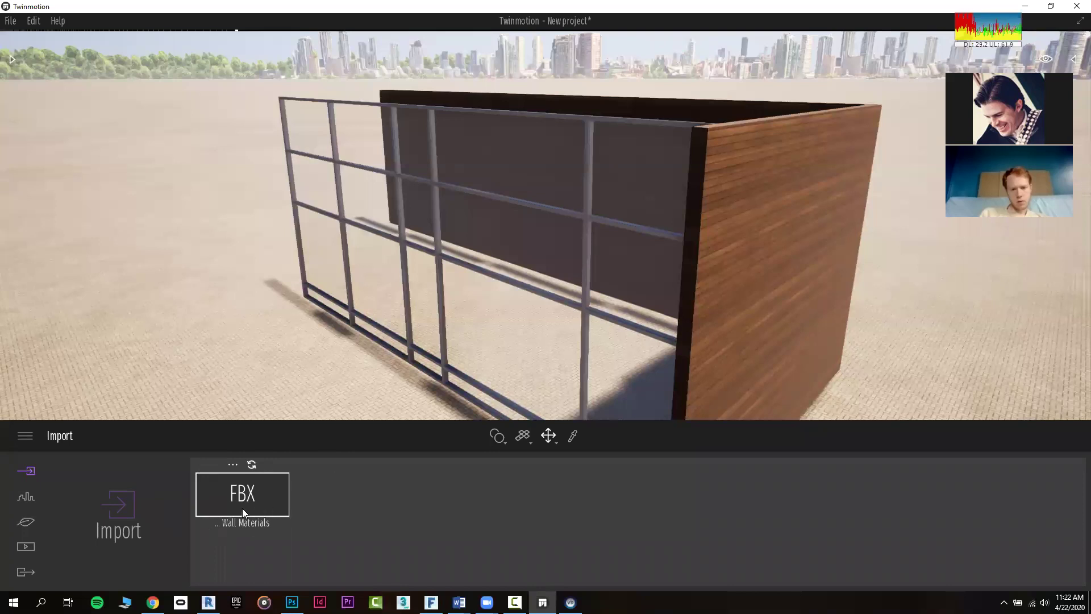
pyautogui.click(252, 465)
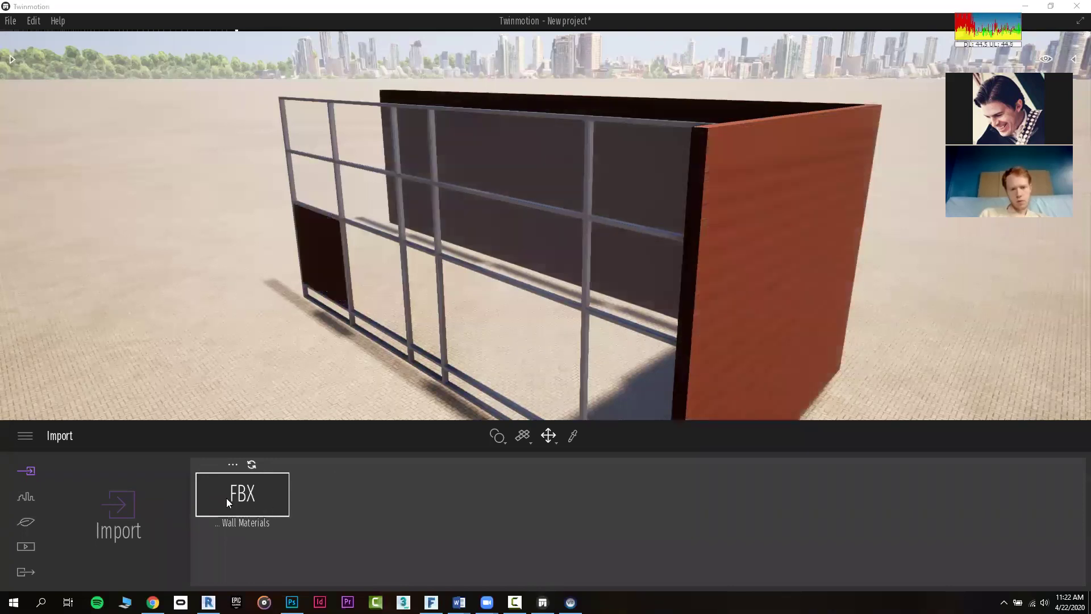
# Examine the reloaded building from several sides, checking the materials on both walls and the curtain wall panels
pyautogui.moveTo(486, 328); pyautogui.dragTo(624, 253, button='right')
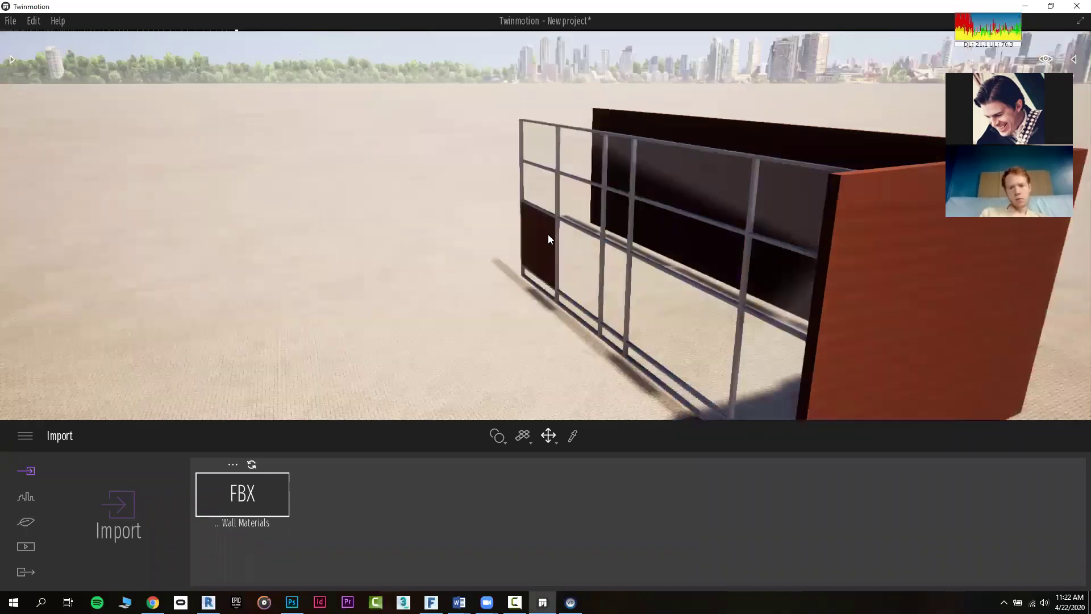
pyautogui.moveTo(733, 233); pyautogui.dragTo(797, 208, button='right')
pyautogui.moveTo(797, 208); pyautogui.dragTo(637, 302, button='middle')
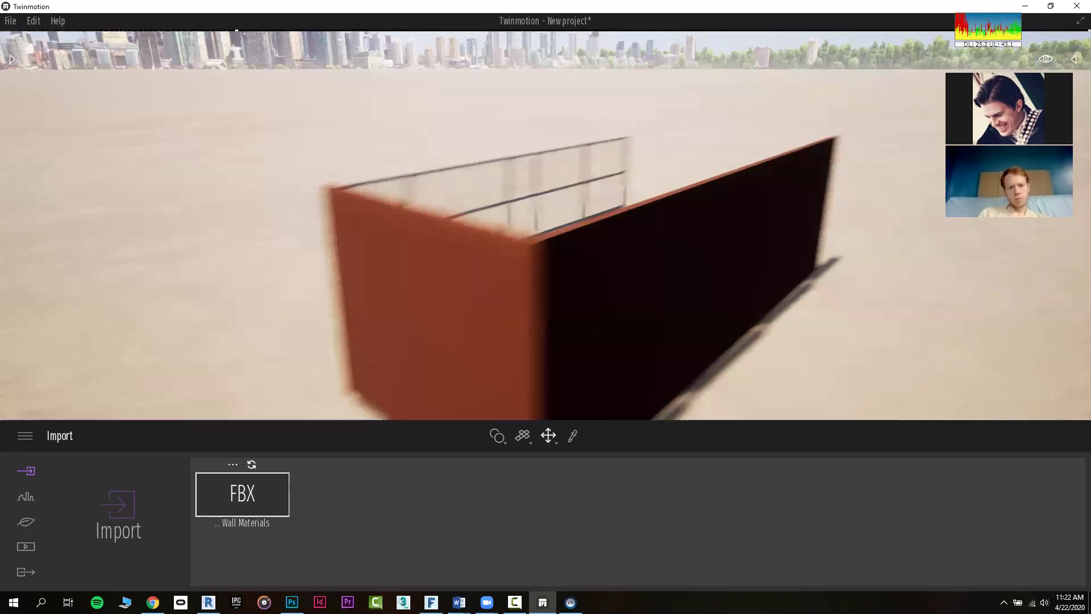
pyautogui.moveTo(725, 304); pyautogui.dragTo(749, 207, button='middle')
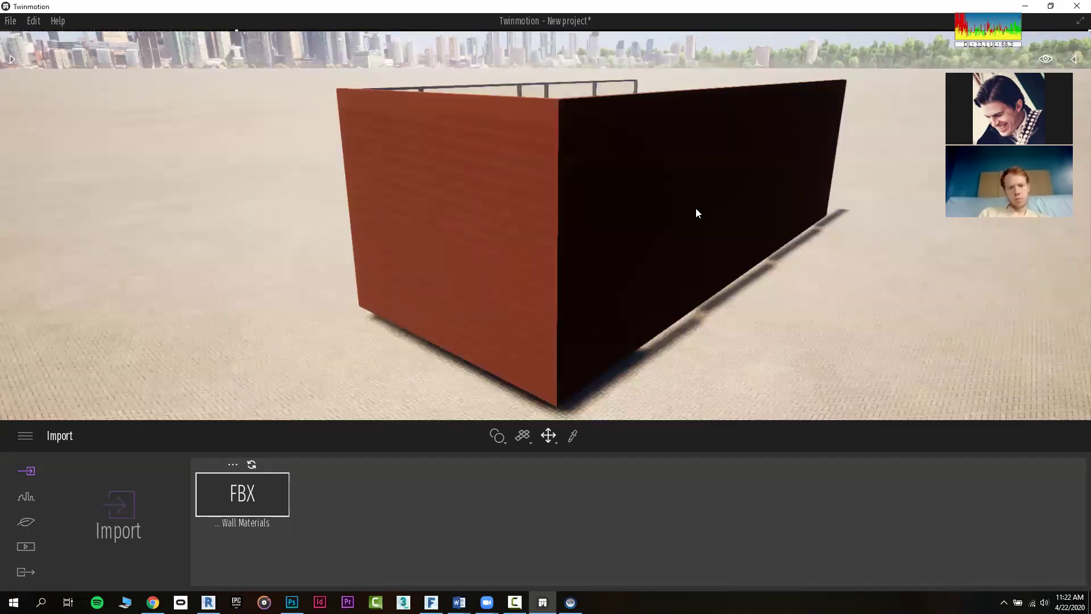
pyautogui.moveTo(585, 219); pyautogui.dragTo(576, 262, button='middle')
pyautogui.moveTo(577, 262); pyautogui.dragTo(228, 244, button='right')
pyautogui.moveTo(227, 245); pyautogui.dragTo(380, 242, button='middle')
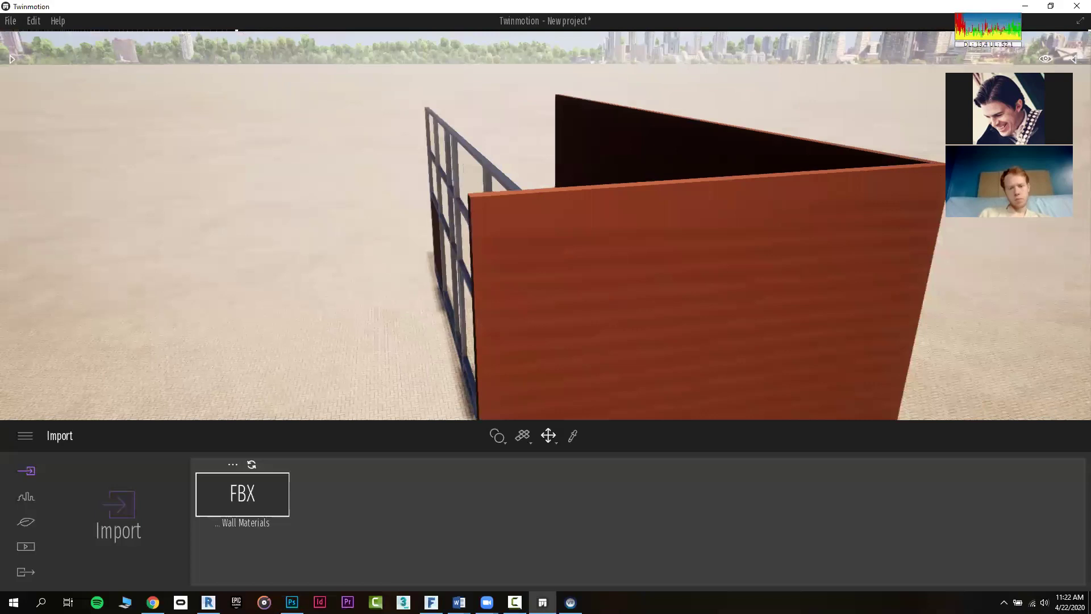
pyautogui.moveTo(381, 241); pyautogui.dragTo(401, 241, button='right')
pyautogui.moveTo(401, 241); pyautogui.dragTo(546, 243, button='middle')
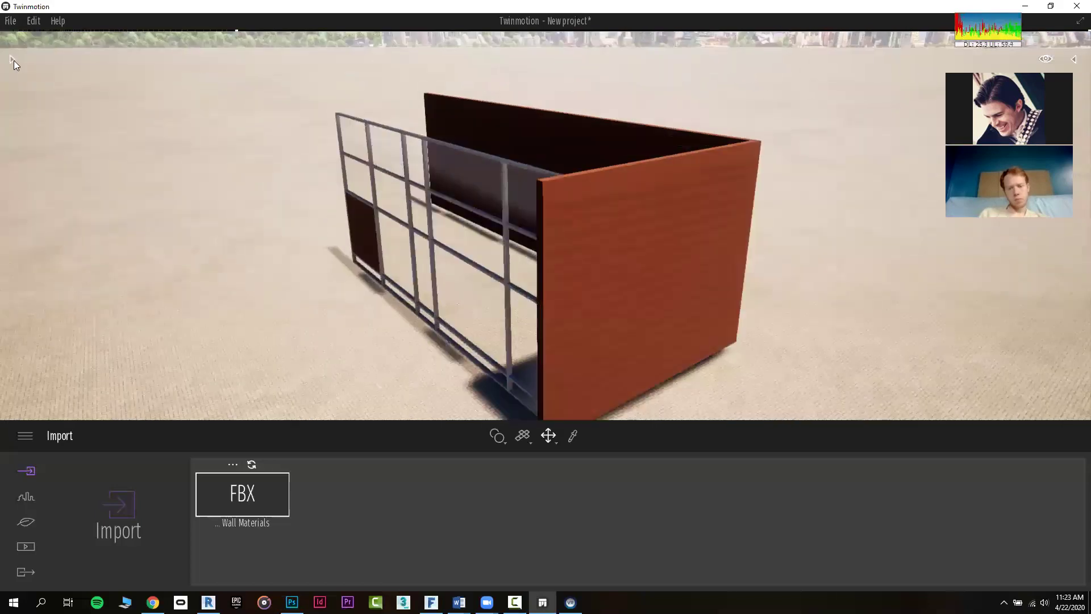
# Apply the Chestnut 01 A wood material to the short end wall and set its scale to 3.45
pyautogui.click(12, 59)
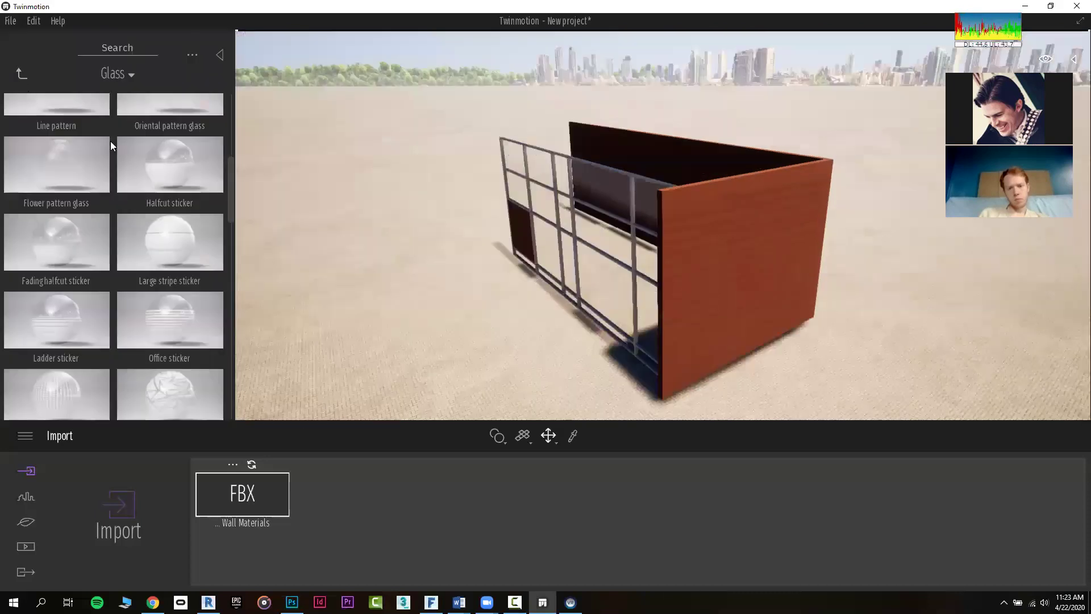
pyautogui.click(22, 73)
pyautogui.click(175, 212)
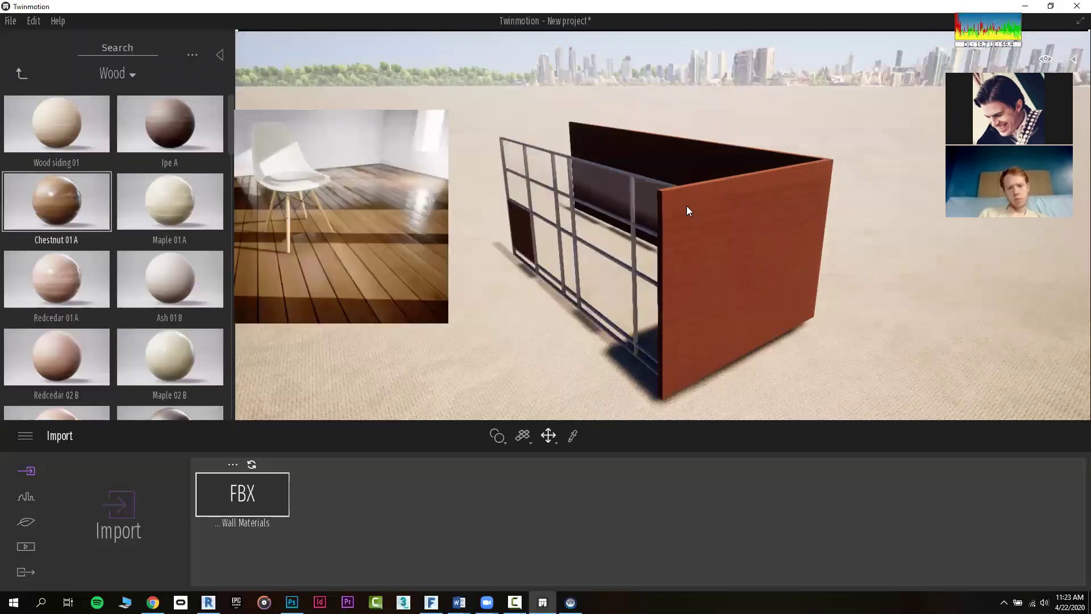
pyautogui.moveTo(687, 206); pyautogui.dragTo(725, 197)
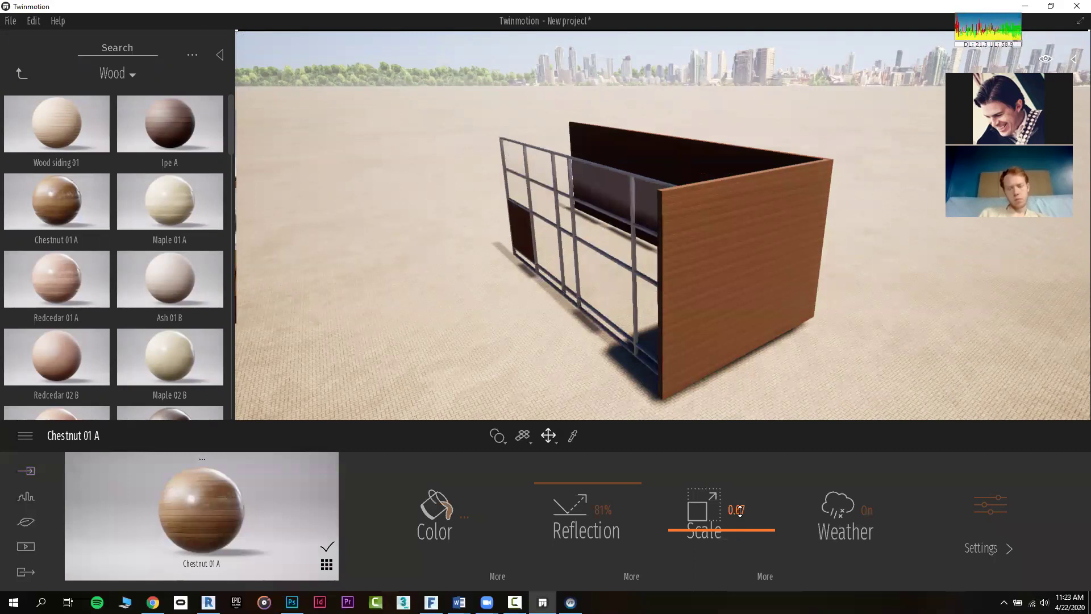
pyautogui.moveTo(733, 330); pyautogui.dragTo(676, 337, button='right')
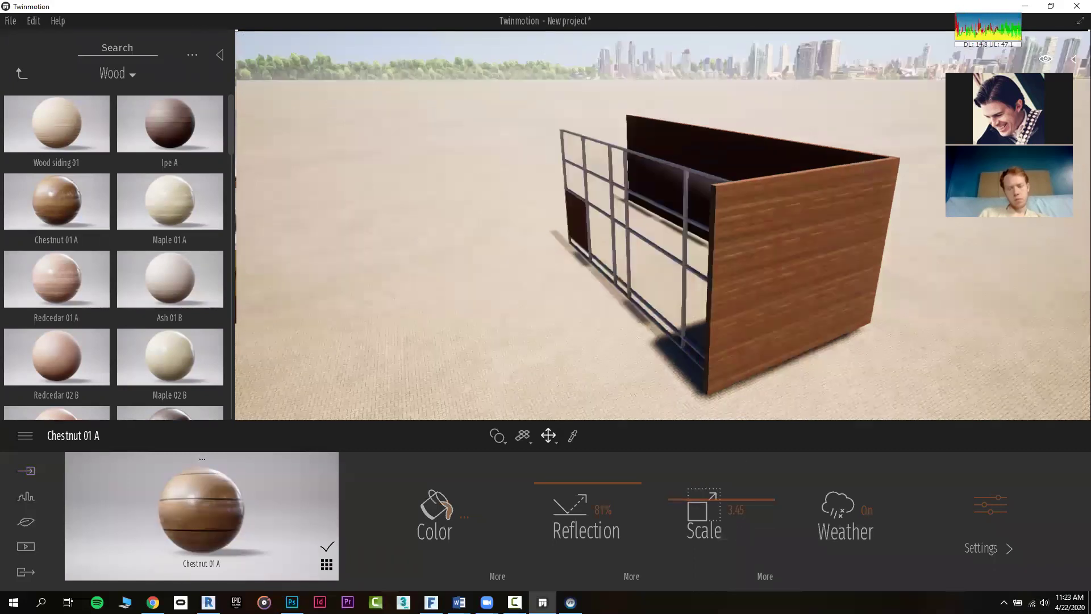
# Apply the Clean brick 05 material to the long wall and set its scale to 6.38
pyautogui.keyDown('shift'); pyautogui.moveTo(734, 295); pyautogui.dragTo(620, 284, button='middle'); pyautogui.keyUp('shift')
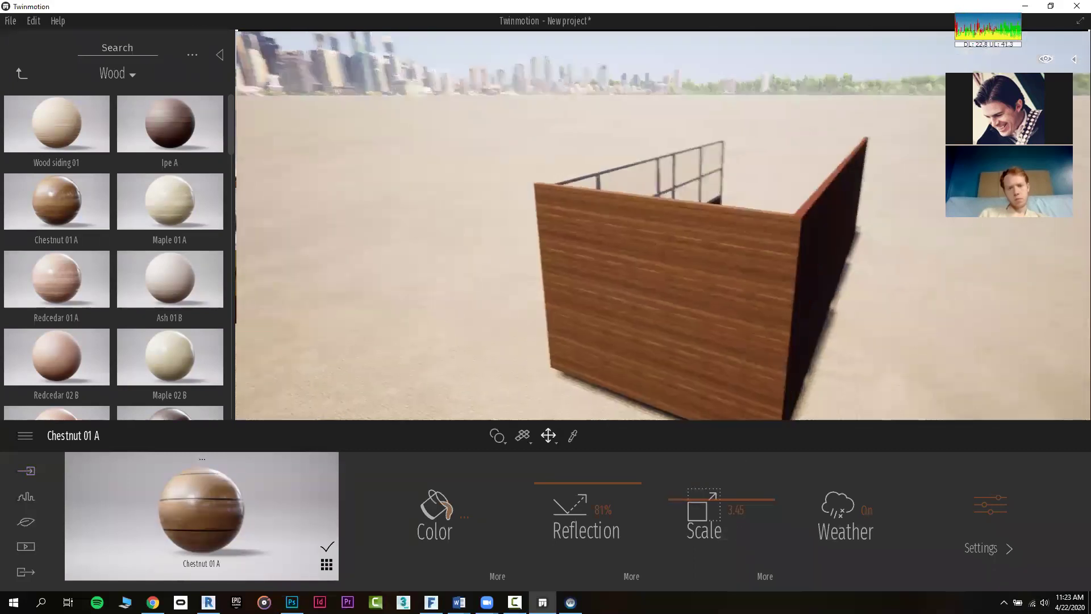
pyautogui.keyDown('shift'); pyautogui.moveTo(797, 250); pyautogui.dragTo(1, 69, button='middle'); pyautogui.keyUp('shift')
pyautogui.click(22, 74)
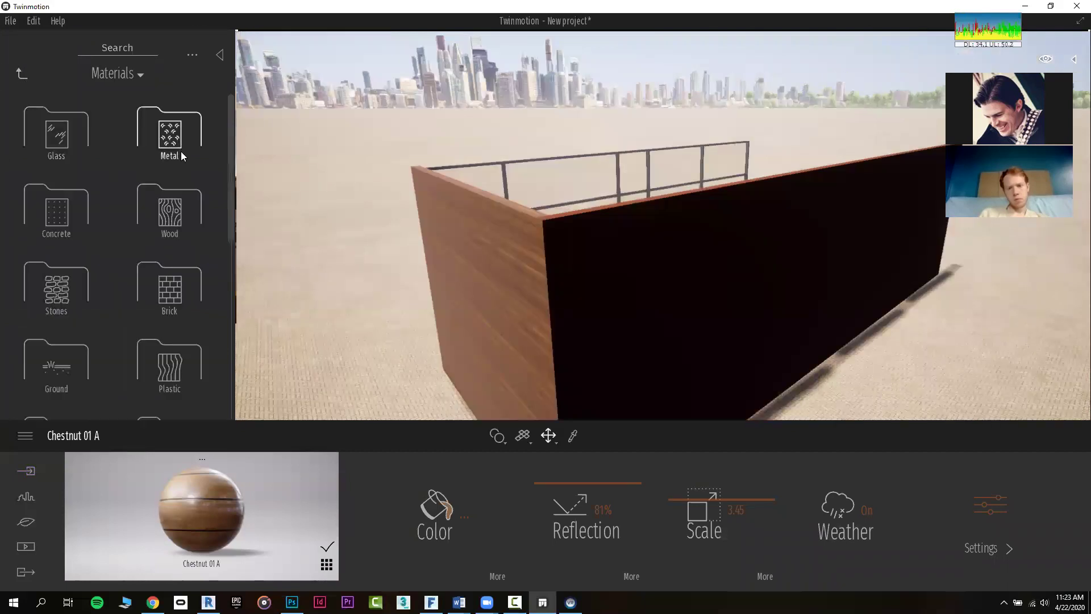
pyautogui.click(171, 290)
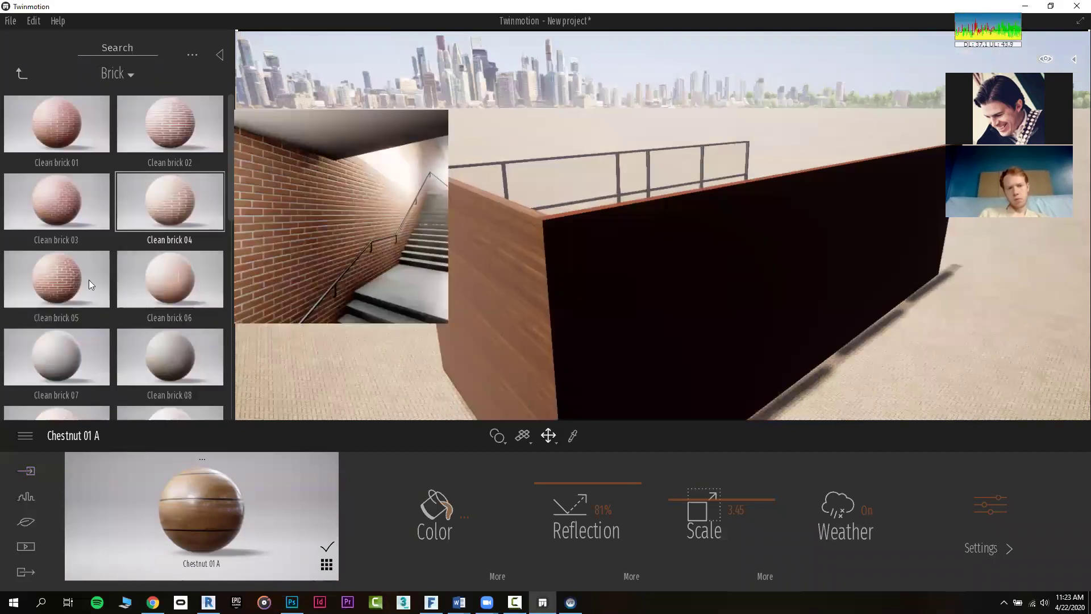
pyautogui.moveTo(650, 226); pyautogui.dragTo(645, 224)
pyautogui.click(736, 519)
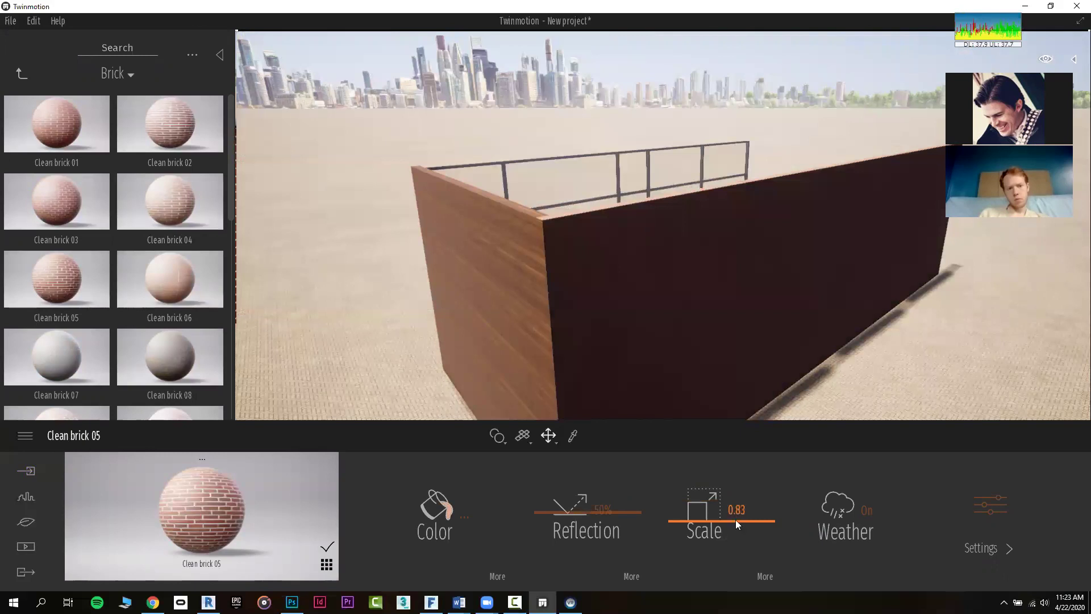
pyautogui.moveTo(736, 516); pyautogui.dragTo(624, 333)
# Apply Blue tinted glass to the solid dark panel at the end of the curtain wall
pyautogui.keyDown('shift'); pyautogui.moveTo(624, 334); pyautogui.dragTo(745, 336, button='middle'); pyautogui.keyUp('shift')
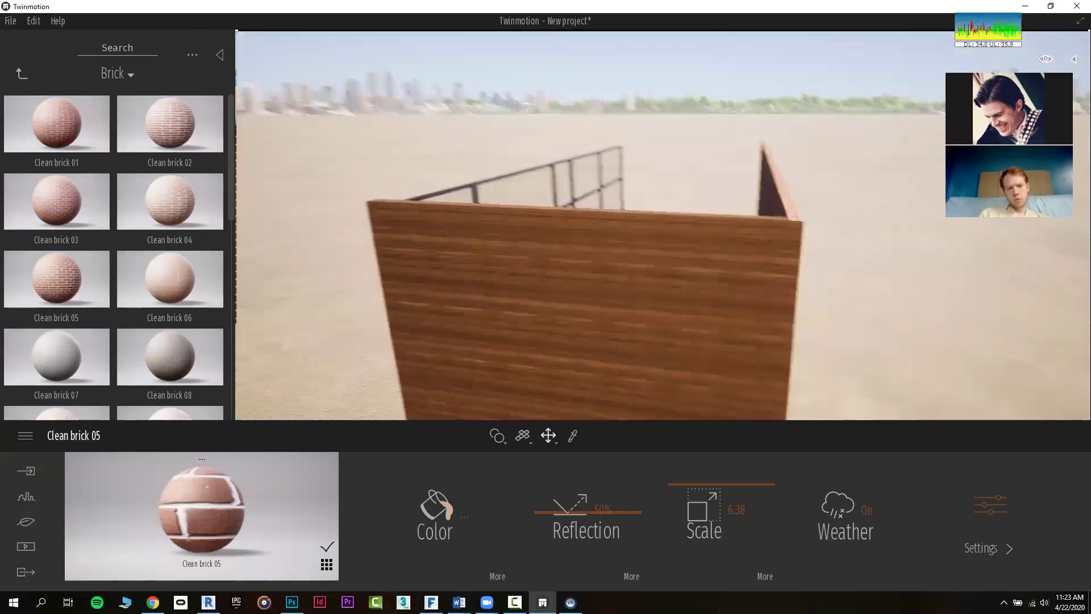
pyautogui.keyDown('shift'); pyautogui.moveTo(591, 245); pyautogui.dragTo(744, 284, button='middle'); pyautogui.keyUp('shift')
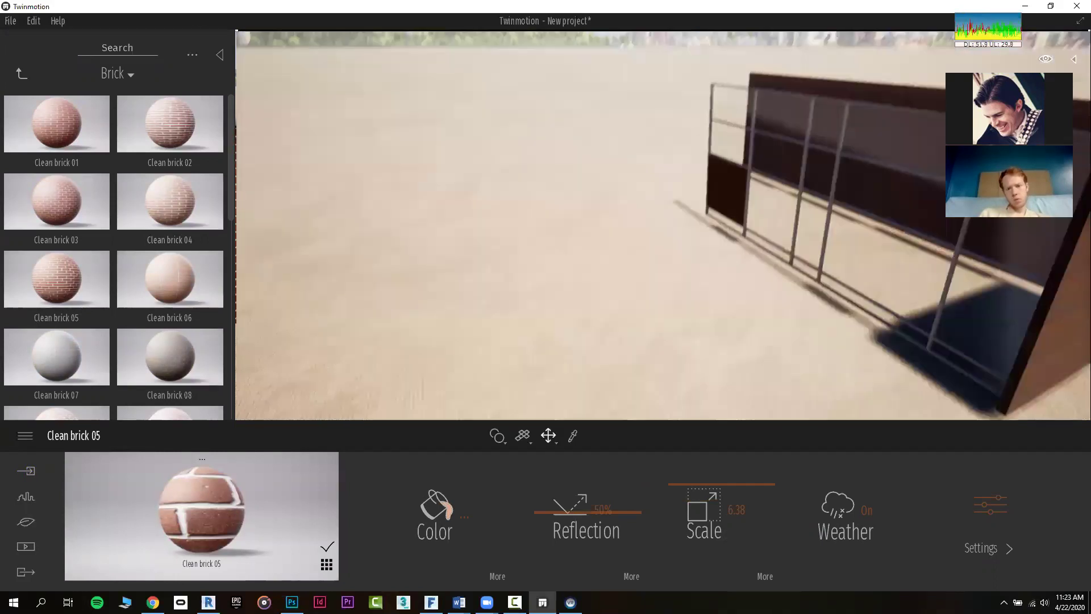
pyautogui.keyDown('shift'); pyautogui.moveTo(705, 346); pyautogui.dragTo(596, 310, button='middle'); pyautogui.keyUp('shift')
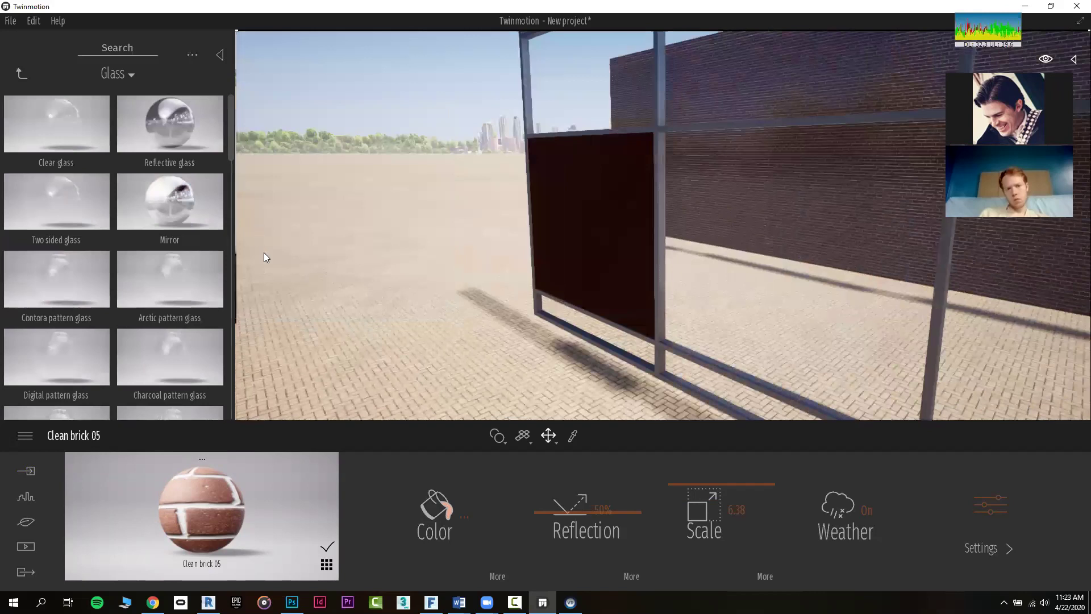
pyautogui.scroll(-5, 64, 230)
pyautogui.moveTo(327, 249); pyautogui.dragTo(570, 224)
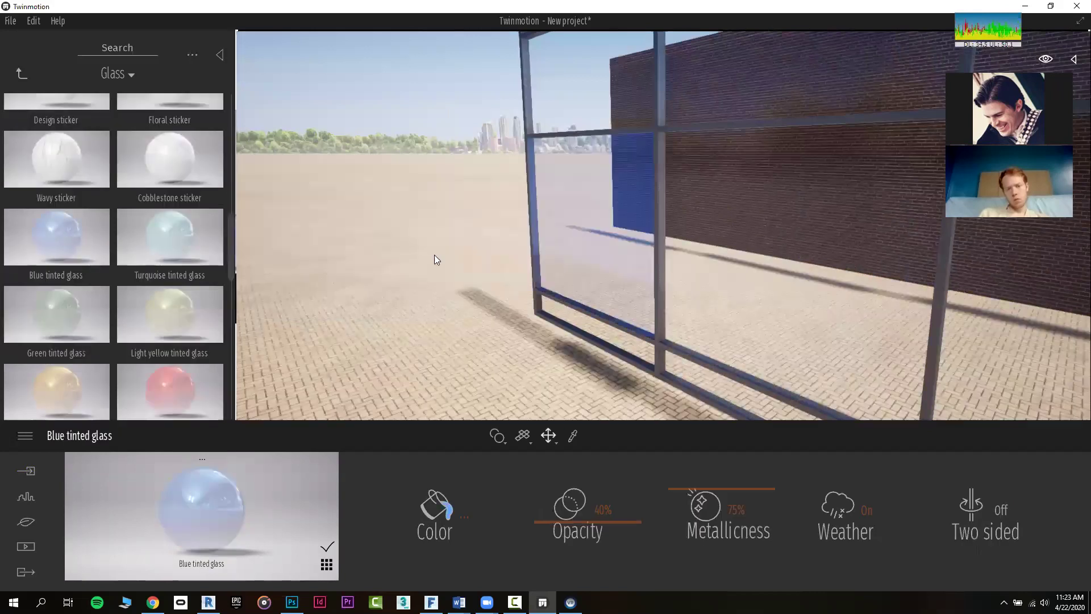
# Set the opacity of the panel's Blue tinted glass to 81%
pyautogui.moveTo(570, 224); pyautogui.dragTo(625, 208, button='right')
pyautogui.press('a')
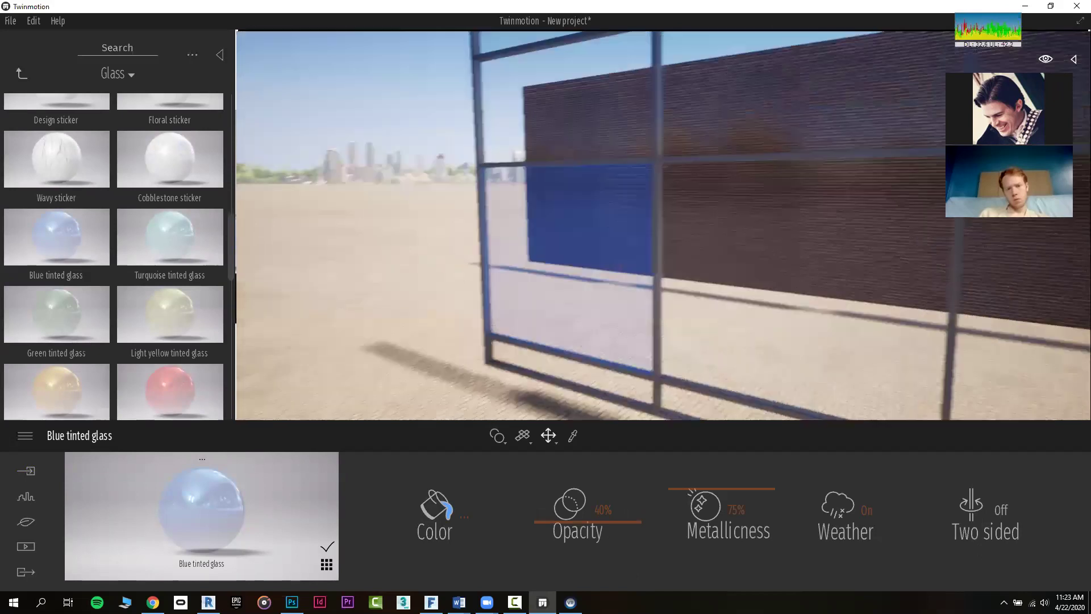
pyautogui.press('d')
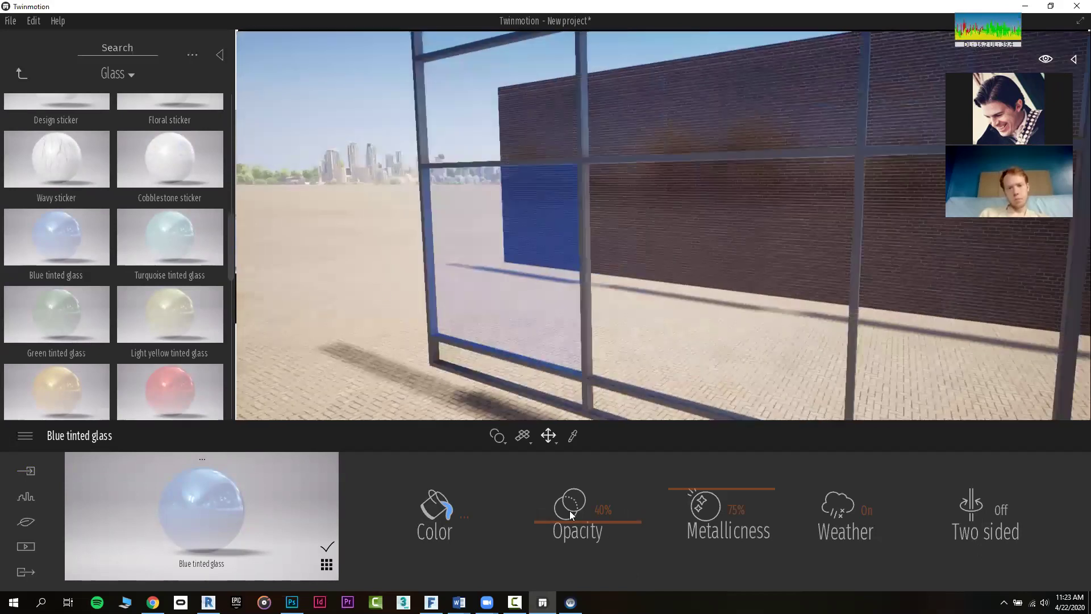
pyautogui.moveTo(583, 519); pyautogui.dragTo(591, 486)
pyautogui.press('s')
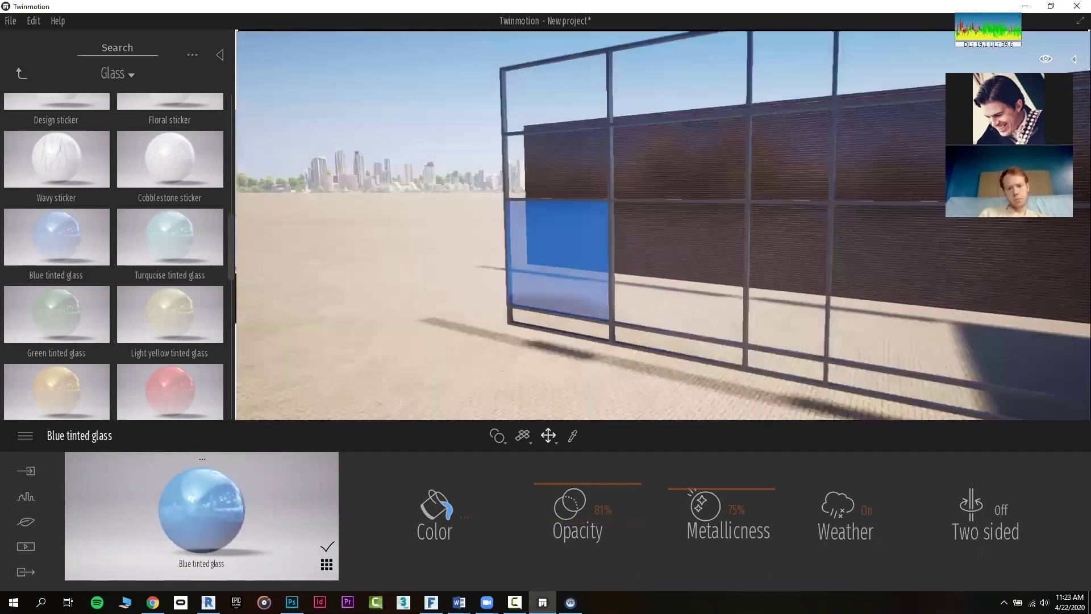
pyautogui.moveTo(548, 346); pyautogui.dragTo(548, 326, button='right')
pyautogui.press('s')
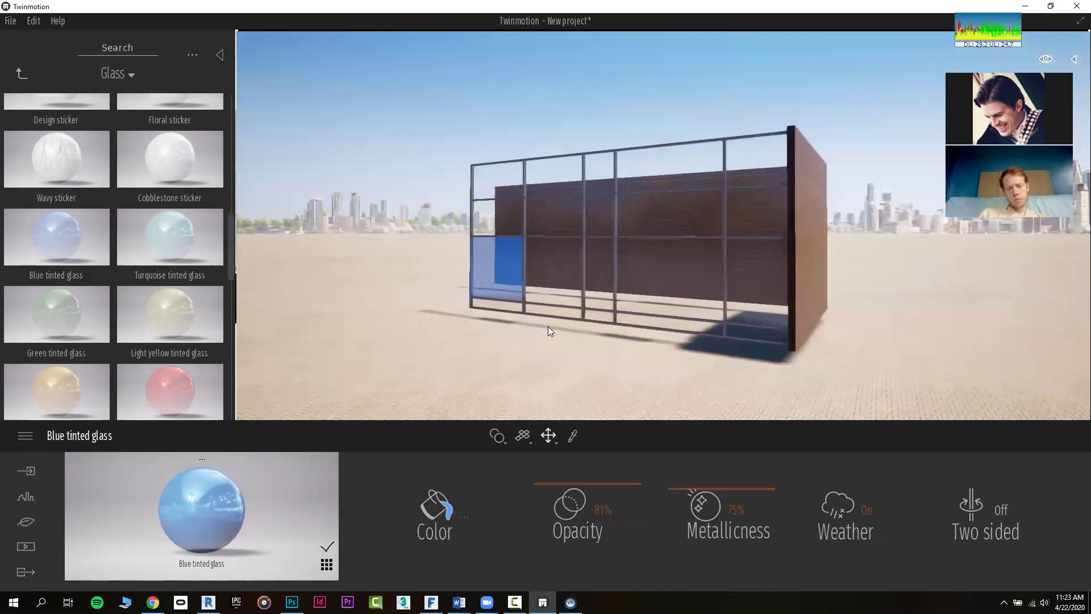